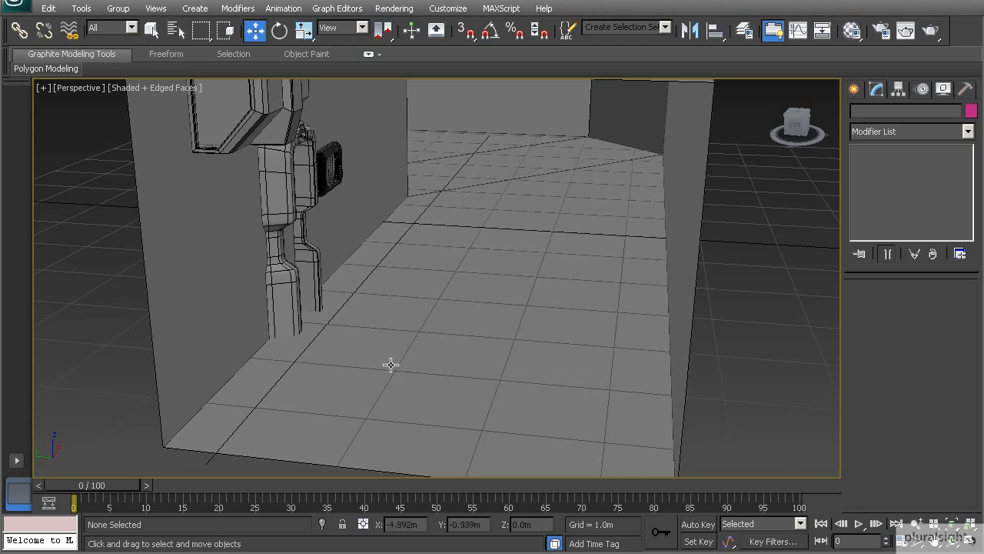
Draw a plane about 1.56 m long and 2.09 m wide on the corridor floor near its open end.
left_click(853, 91)
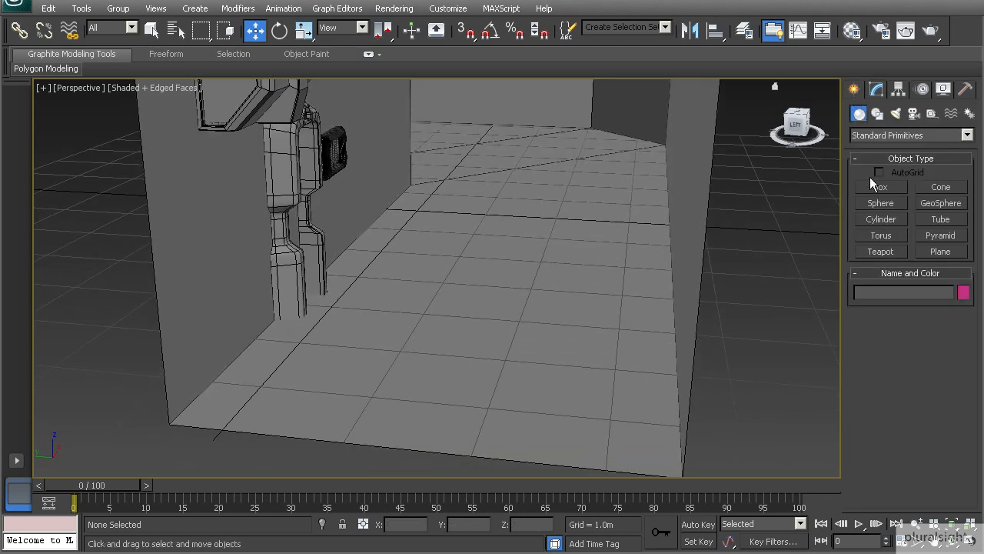
left_click(881, 187)
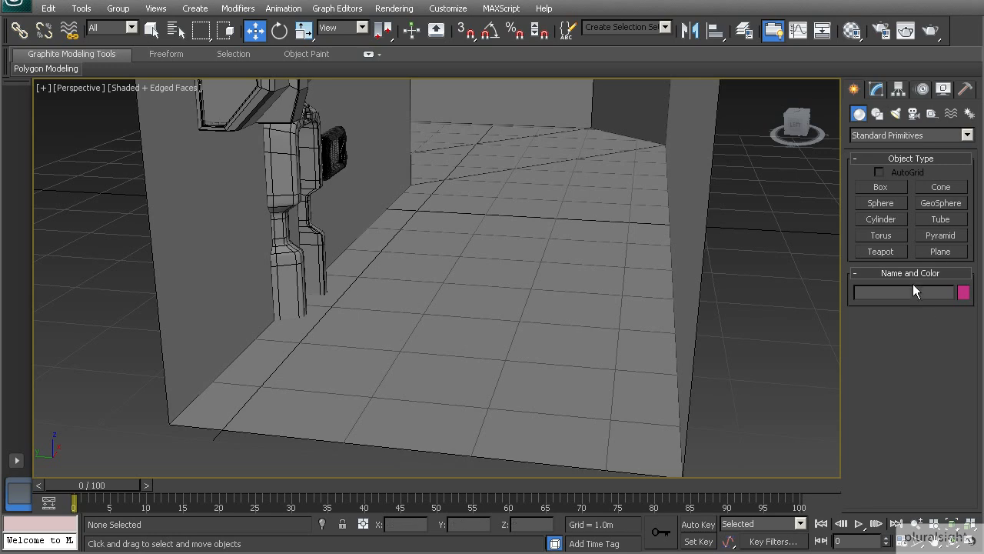
left_click(939, 252)
left_click_drag(309, 329, 425, 434)
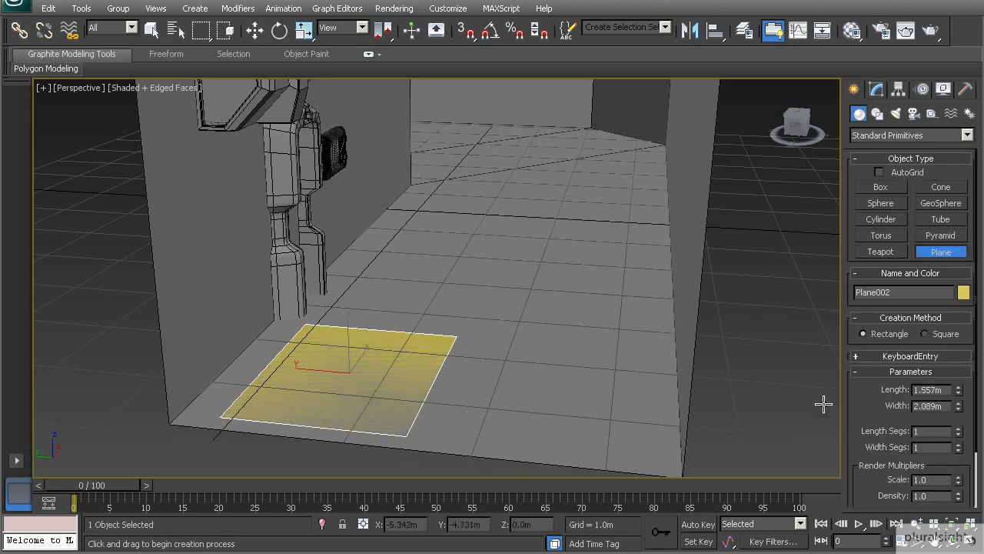
Set both the length and the width of the plane to 1.5 m.
left_click_drag(948, 390, 896, 391)
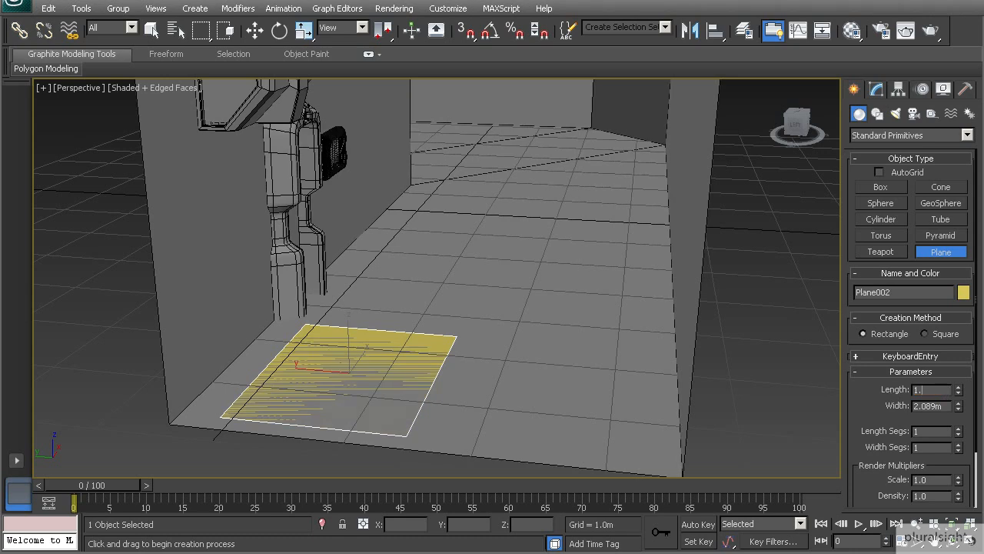
type("1.5m")
key("Return")
left_click_drag(952, 408, 864, 406)
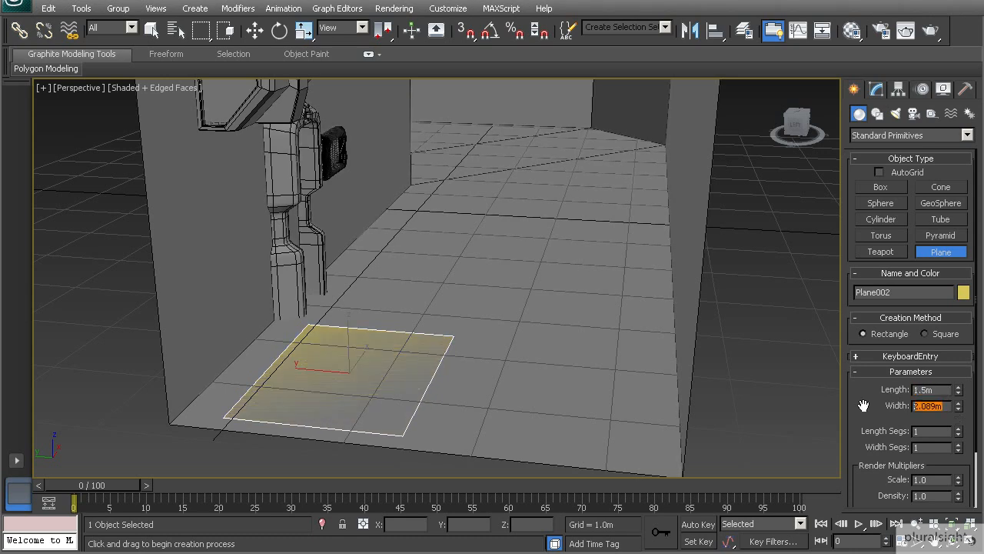
type("1.5")
key("Return")
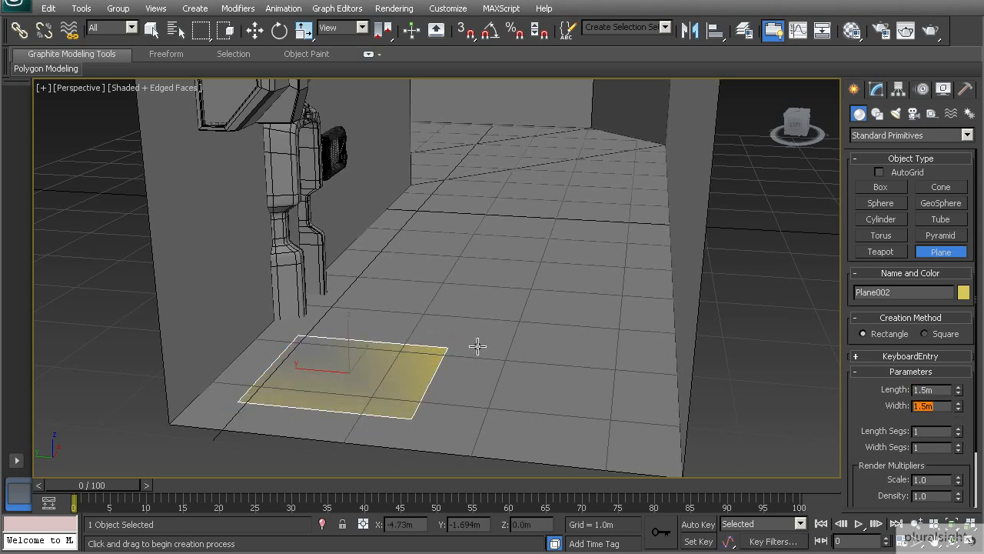
Move the square plane to the front edge of the floor, leaving a gap between it and the wall.
key("w")
scroll(499, 346, "up", 5)
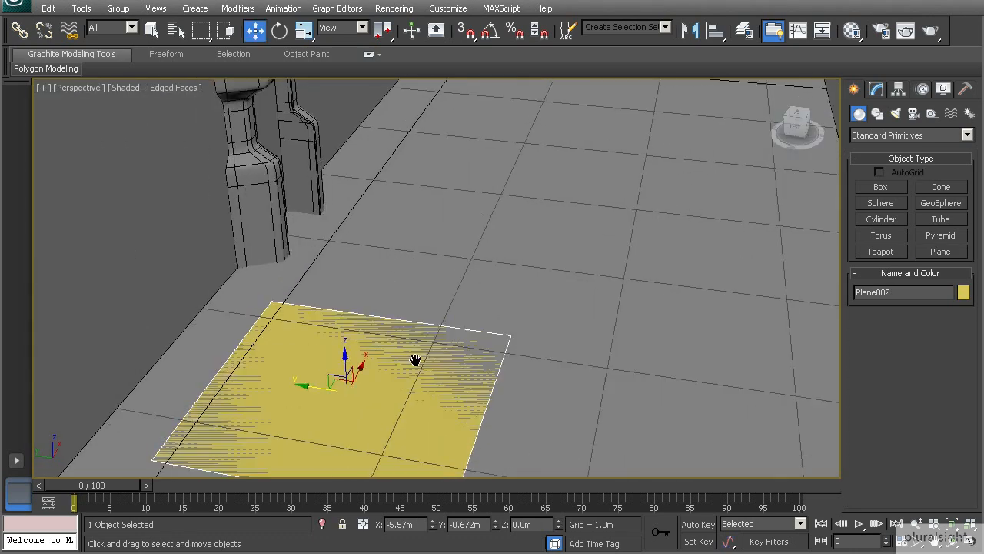
middle_click_drag(415, 360, 429, 314)
left_click_drag(400, 290, 388, 344)
scroll(366, 338, "down", 3)
middle_click_drag(366, 339, 431, 328, "alt")
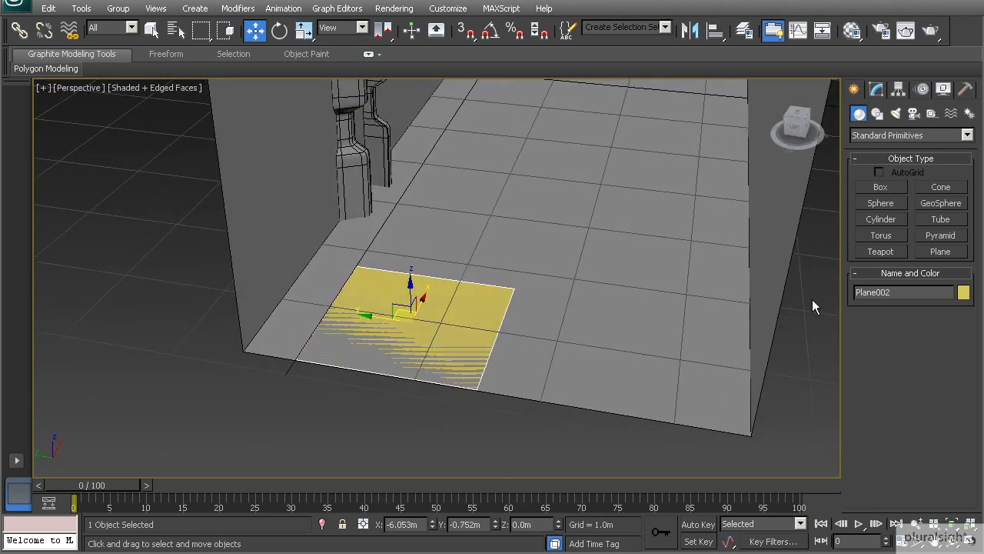
Draw a second plane about 0.44 m by 1.53 m in the gap between the wall and the yellow plane.
left_click(938, 251)
middle_click_drag(308, 279, 349, 275, "alt")
left_click_drag(298, 271, 333, 376)
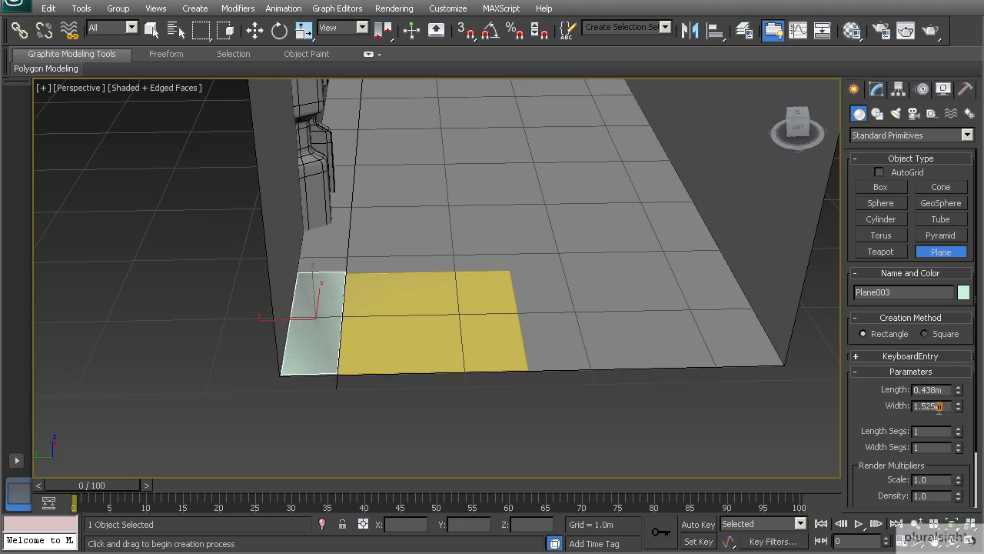
Set the narrow plane's width to 1.5 m and its length to 0.33 m.
type("1.")
middle_click_drag(426, 295, 400, 282, "alt")
scroll(399, 283, "up", 3)
middle_click_drag(391, 323, 404, 303)
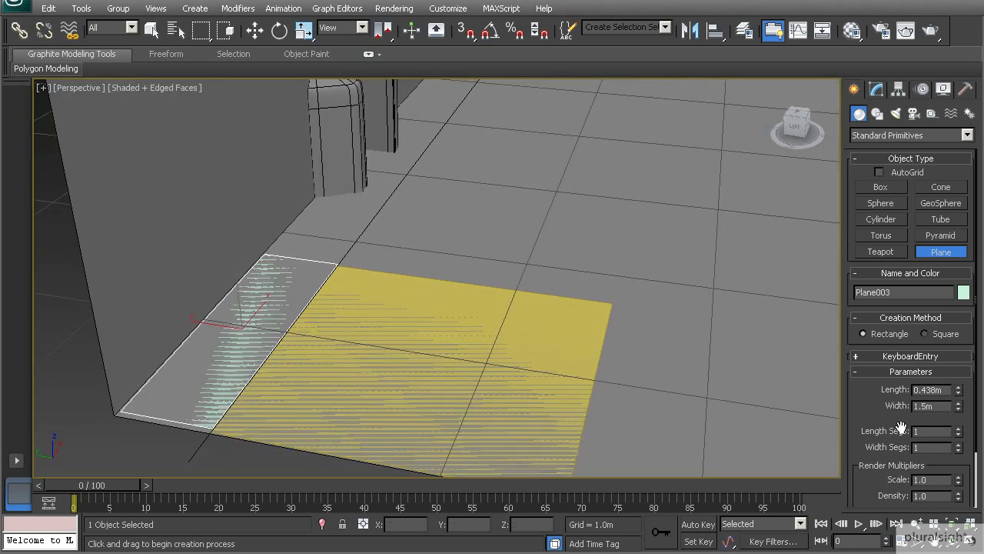
left_click_drag(945, 391, 870, 396)
type(".")
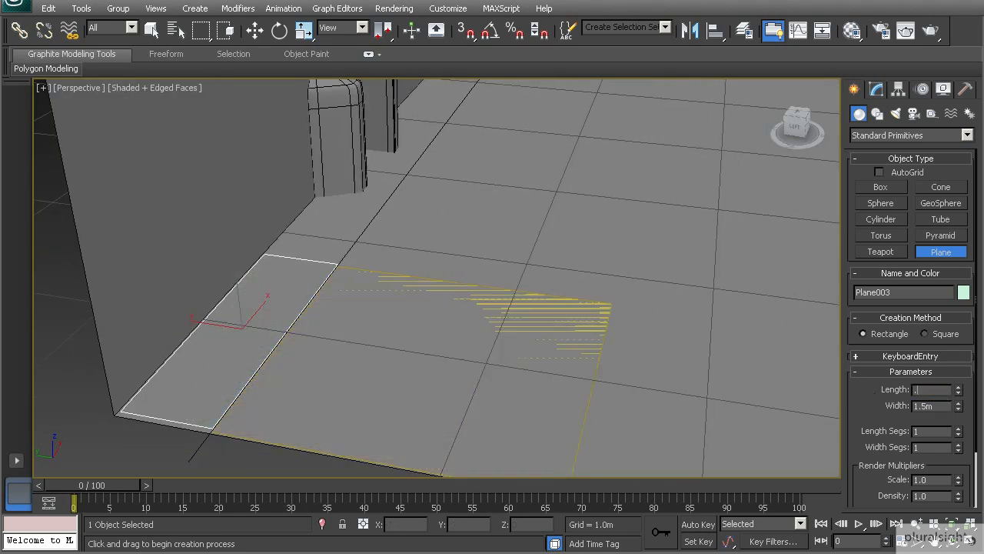
type("33")
key("Return")
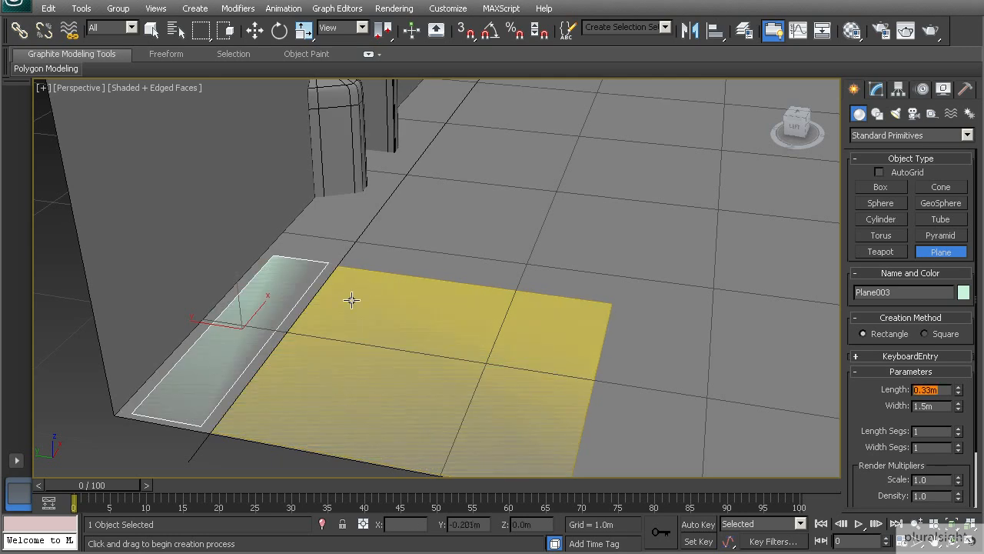
Move the narrow plane against the wall and flush with the front edge of the floor.
key("w")
middle_click_drag(248, 314, 290, 321, "alt")
left_click_drag(260, 326, 249, 326)
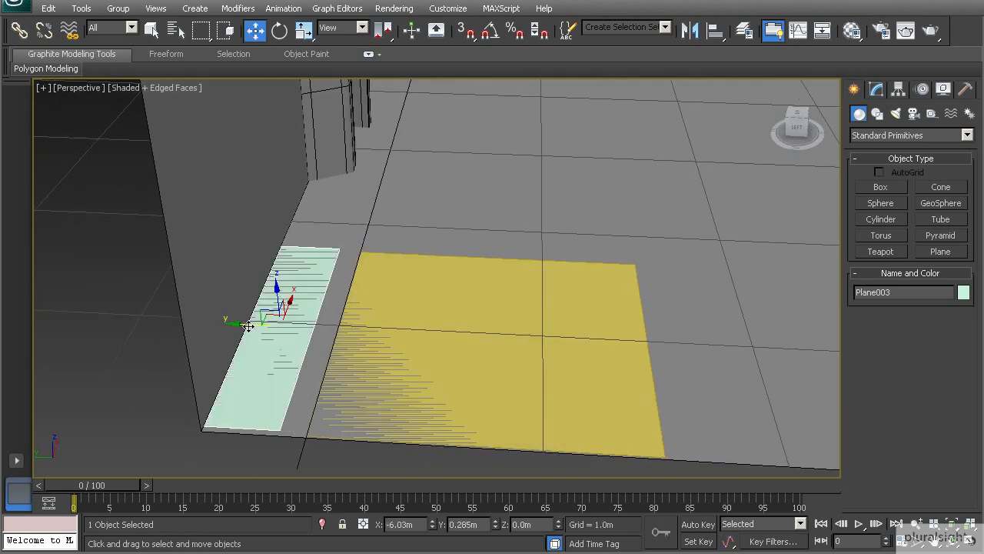
left_click_drag(293, 302, 293, 305)
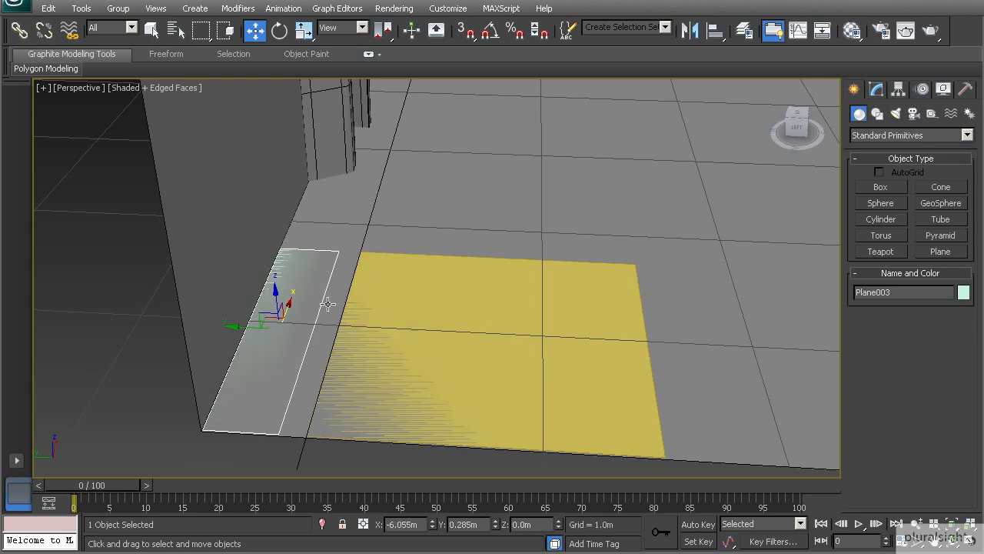
Move the yellow plane sideways until its edge meets the narrow plane, checking the shared corner up close.
left_click(354, 310)
left_click_drag(444, 339, 419, 336)
mouse_move(356, 319)
middle_mouse_down("alt")
mouse_move(369, 321)
mouse_move(380, 299)
mouse_move(417, 312)
mouse_move(505, 266)
mouse_move(337, 318)
middle_mouse_up("alt")
scroll(417, 311, "up", 5)
middle_click_drag(531, 280, 456, 295)
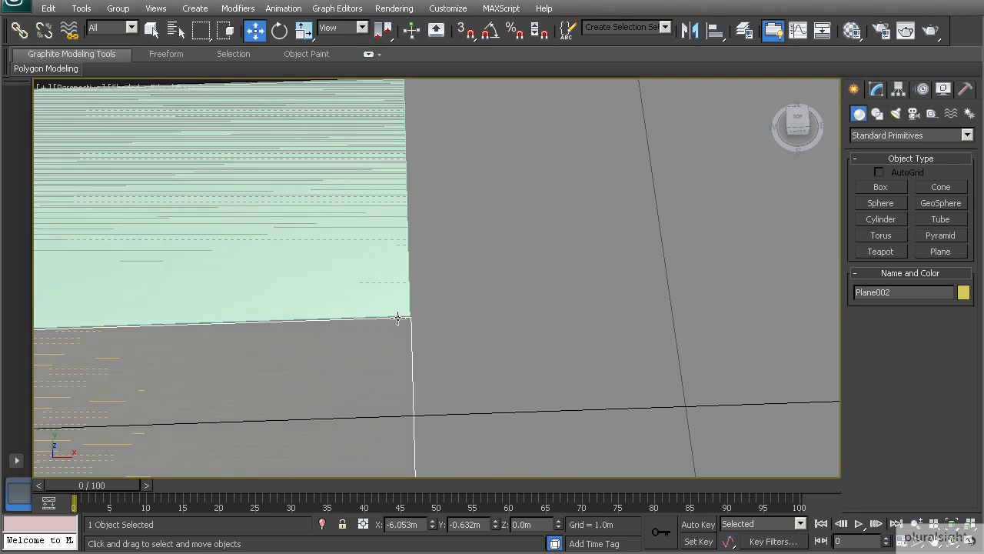
middle_click_drag(314, 336, 400, 328)
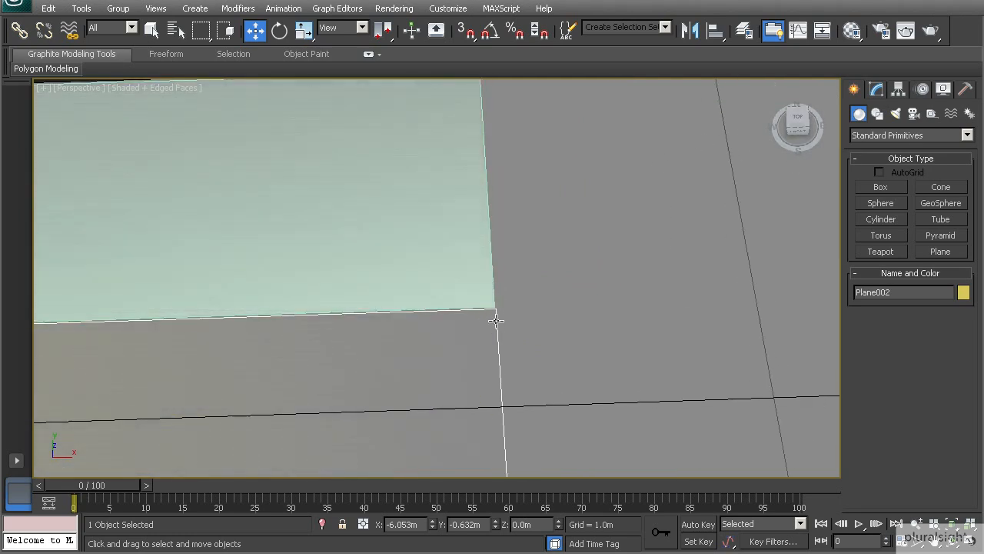
key("z")
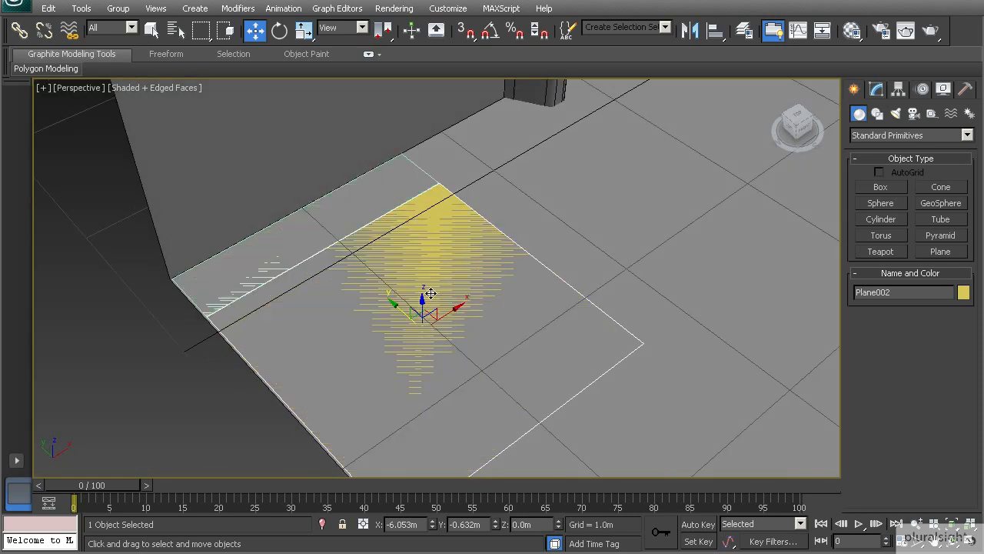
middle_click_drag(380, 315, 419, 286, "alt")
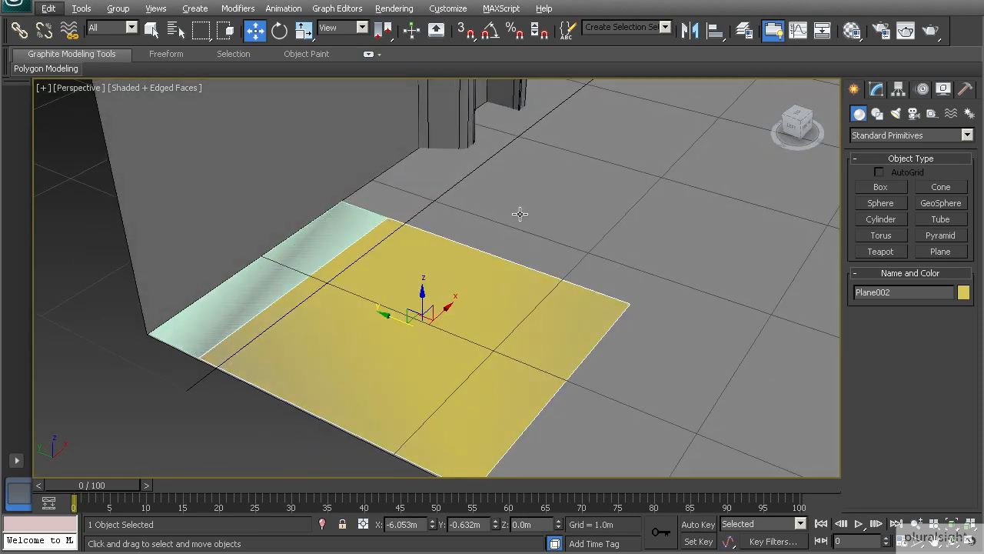
Select only the corridor box and hide it, keeping the two floor planes in view.
left_click(336, 240, "ctrl")
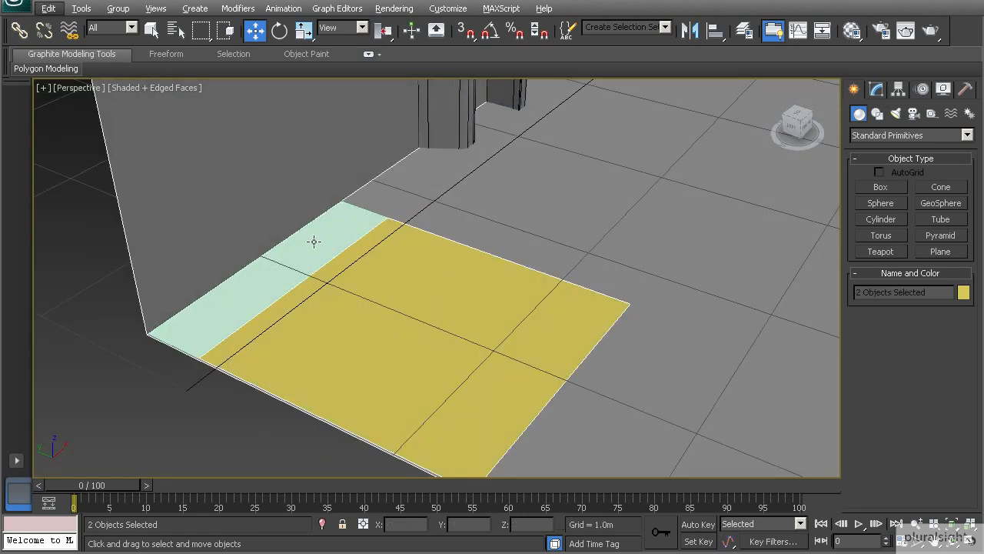
left_click_drag(105, 312, 156, 344)
left_click(172, 229)
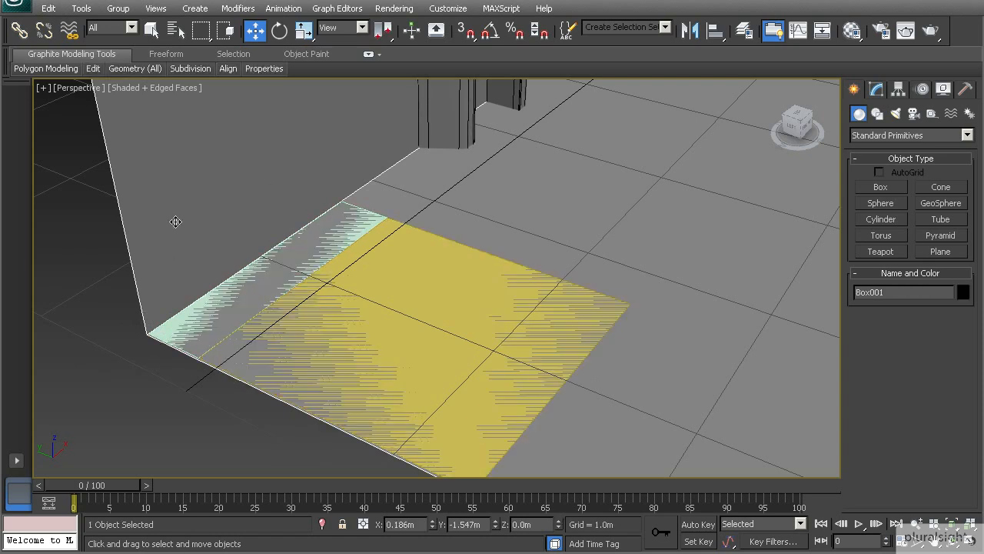
right_click(215, 196)
left_click(246, 148)
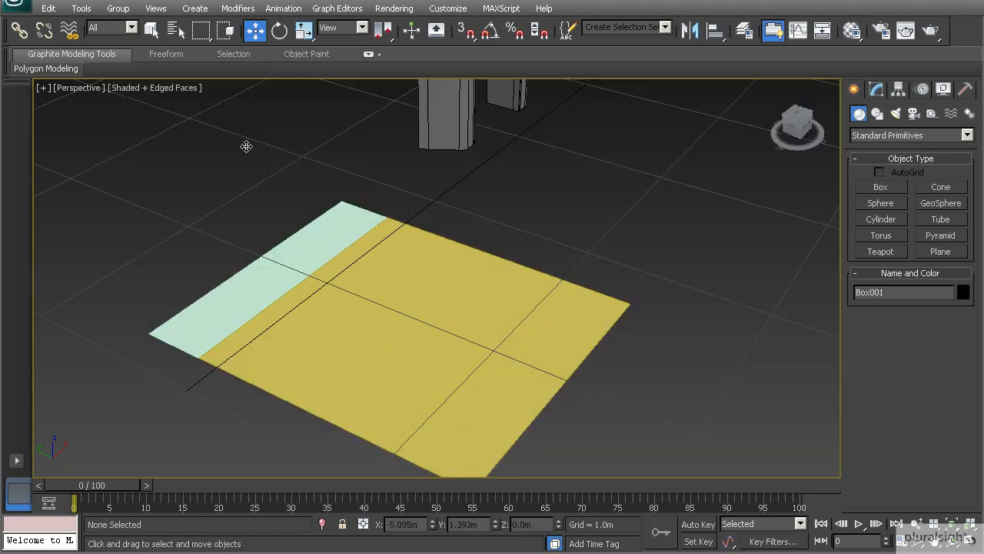
Select the narrow green plane and turn on Affect Pivot Only for it.
middle_click_drag(316, 288, 412, 260, "alt")
scroll(323, 338, "up", 3)
left_click(312, 337)
middle_click_drag(407, 197, 412, 258)
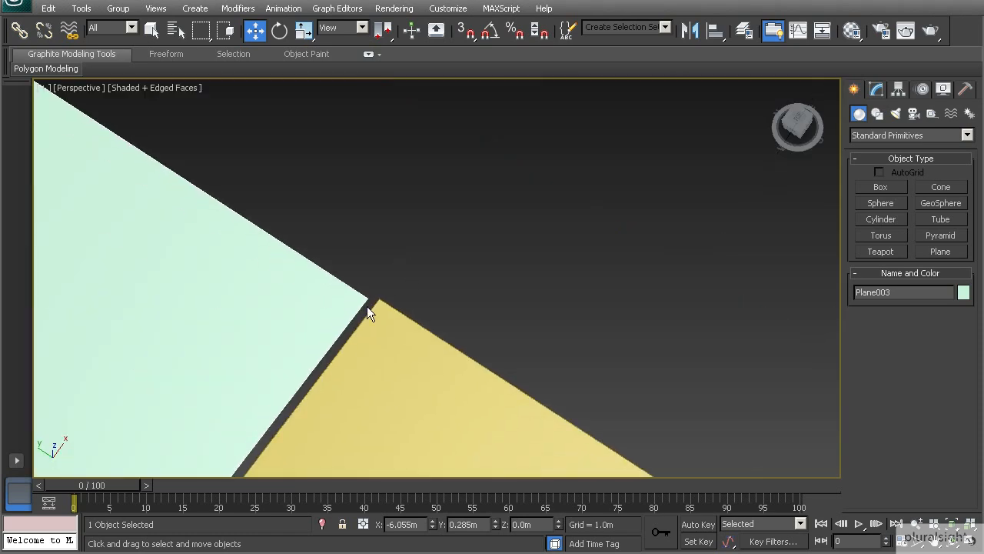
left_click(897, 90)
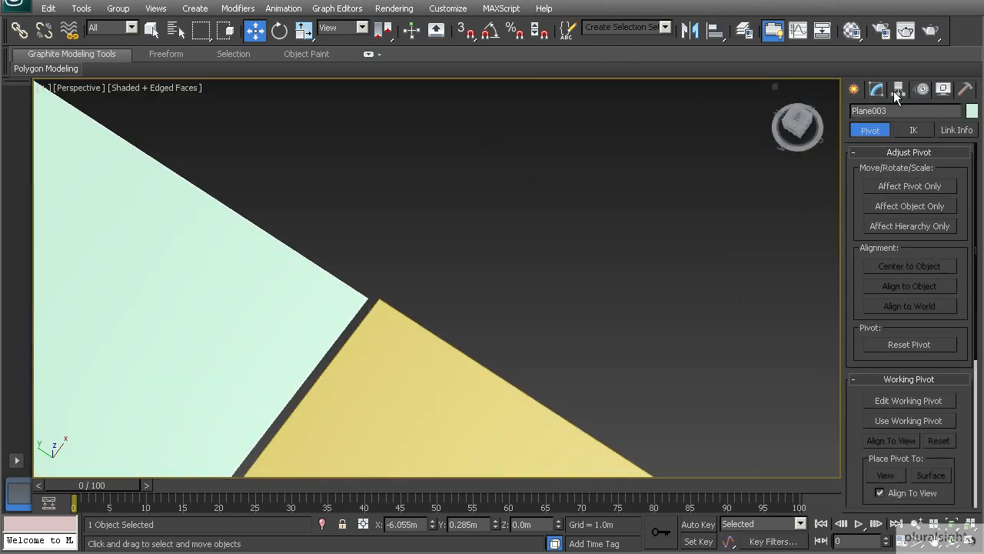
left_click(902, 188)
scroll(442, 266, "up", 5)
scroll(392, 303, "down", 8)
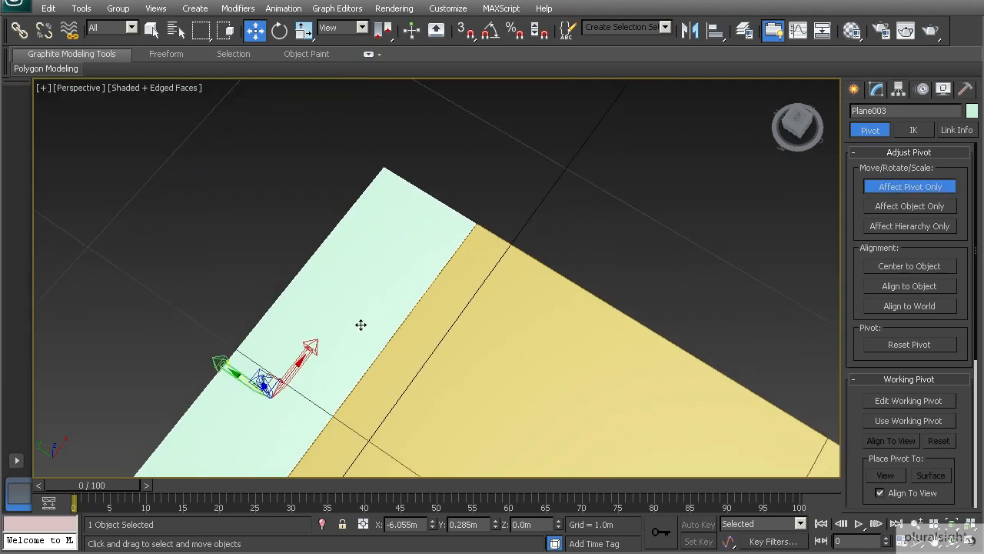
middle_click_drag(360, 325, 393, 295)
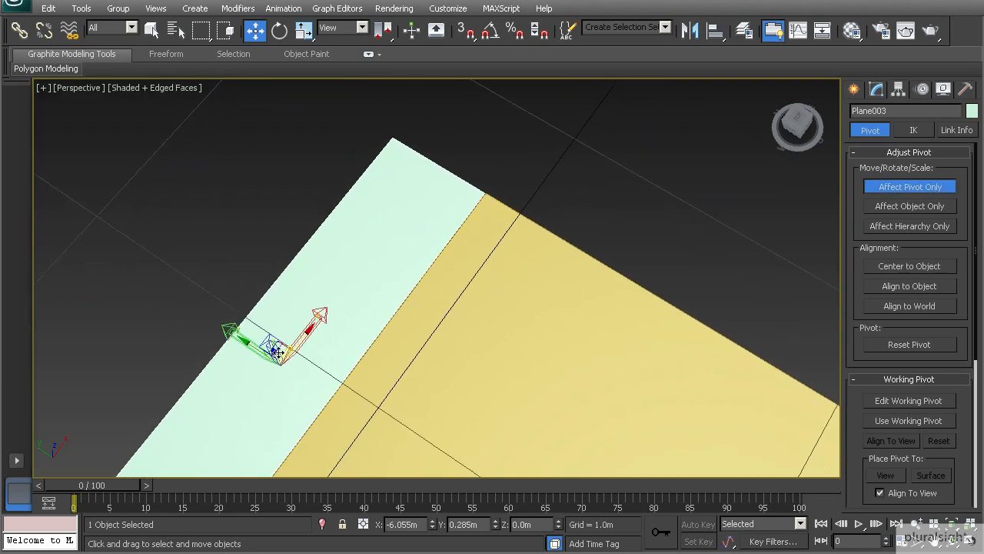
middle_click_drag(485, 209, 461, 257)
scroll(462, 257, "up", 6)
middle_click_drag(501, 170, 533, 106)
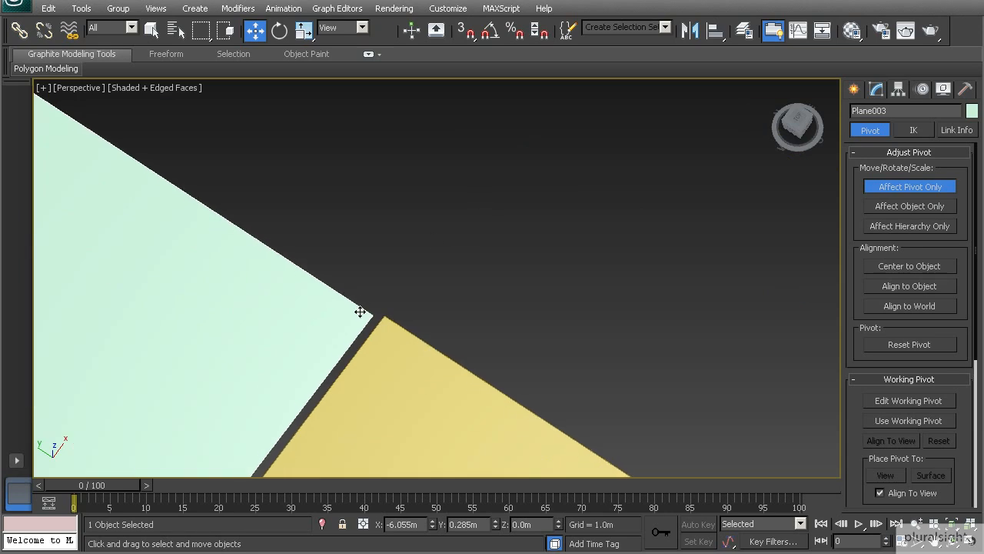
Configure snapping to use Vertex instead of Grid Points.
right_click(467, 34)
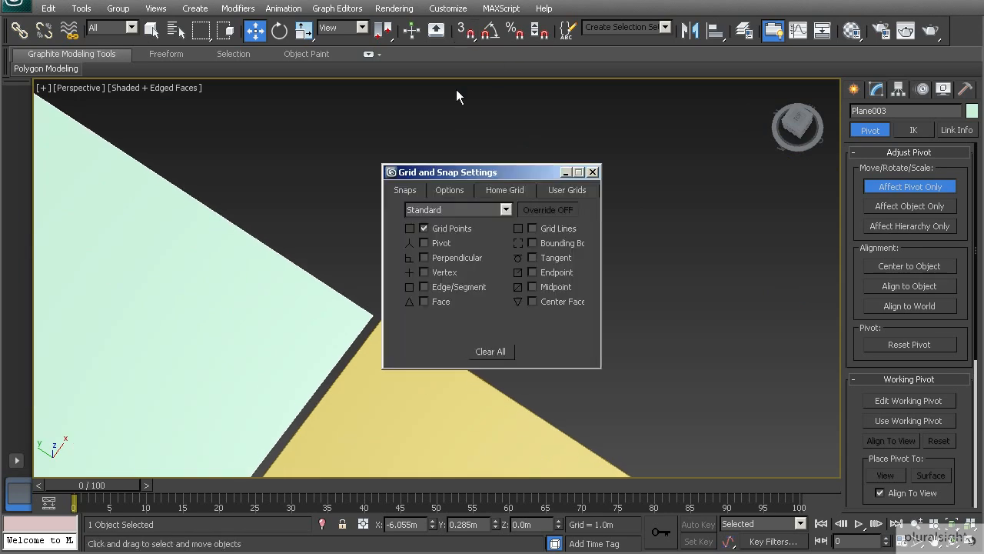
left_click(424, 272)
left_click(424, 228)
left_click(592, 173)
Turn on 3D snapping and move the green plane's pivot onto its corner vertex next to the yellow plane.
middle_click_drag(270, 350, 312, 316)
scroll(325, 304, "down", 4)
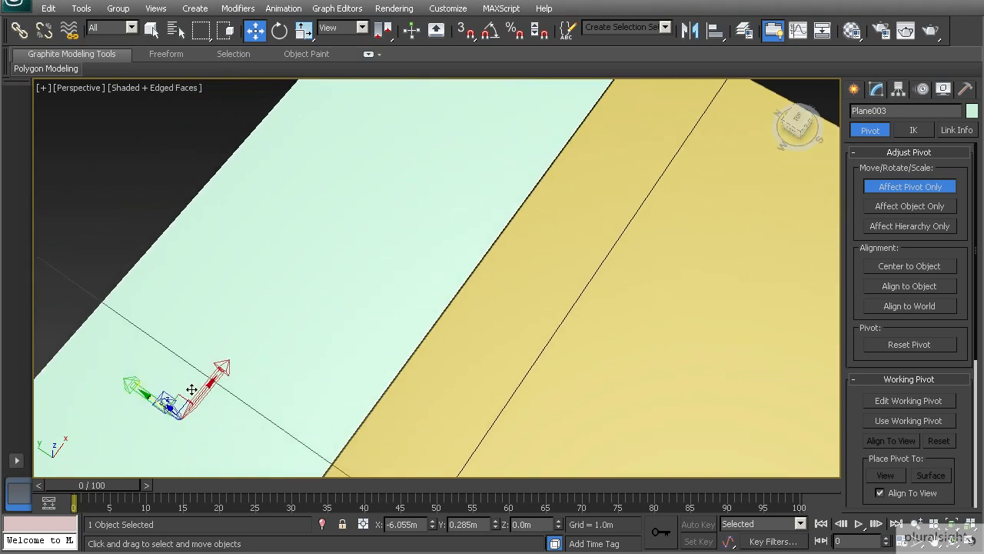
left_click_drag(183, 394, 510, 90)
middle_click_drag(508, 96, 405, 257)
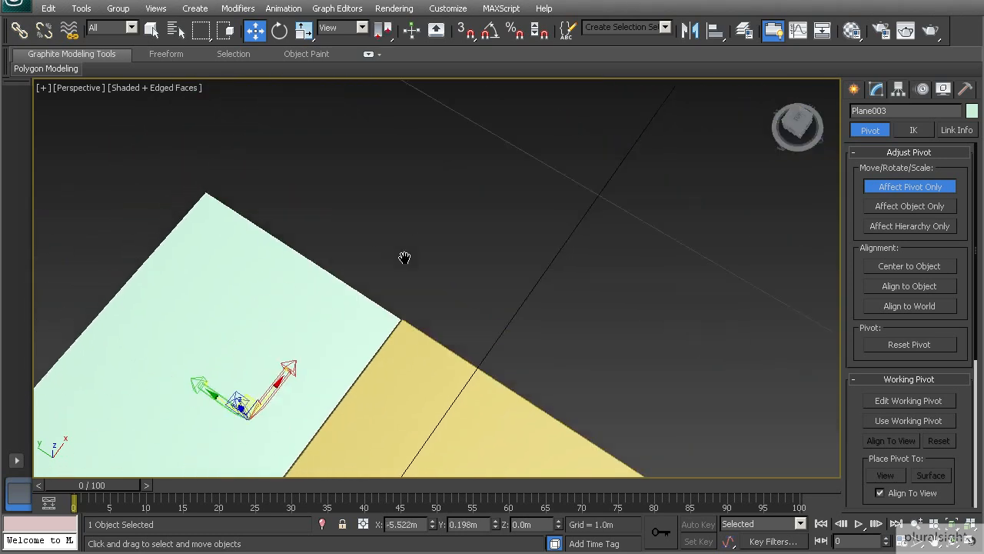
middle_click_drag(348, 281, 379, 259)
scroll(312, 339, "up", 6)
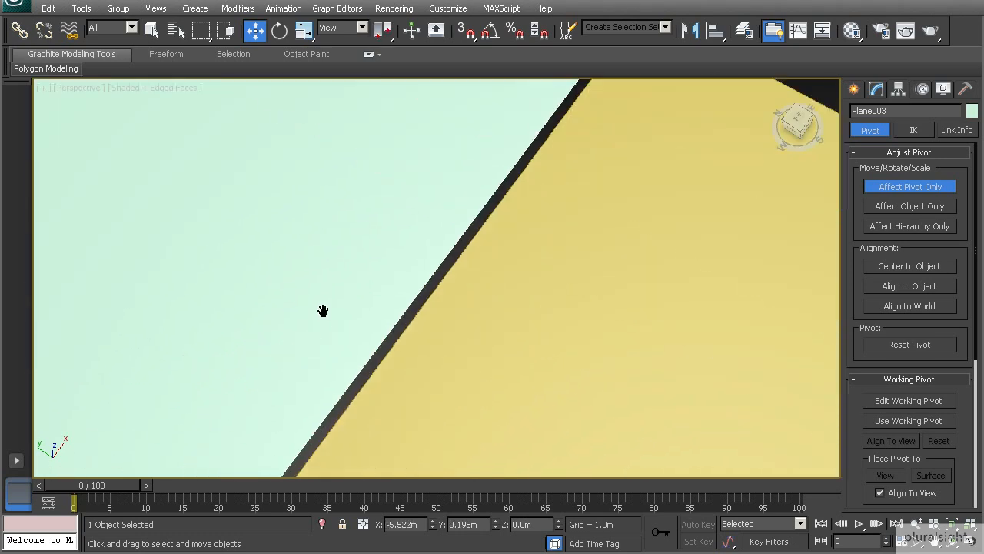
left_click(471, 37)
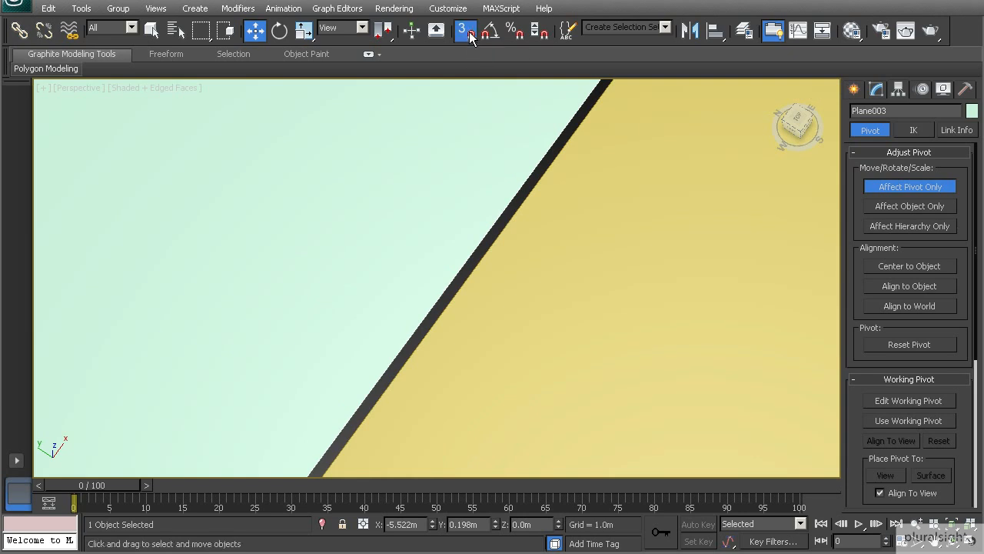
scroll(382, 193, "down", 2)
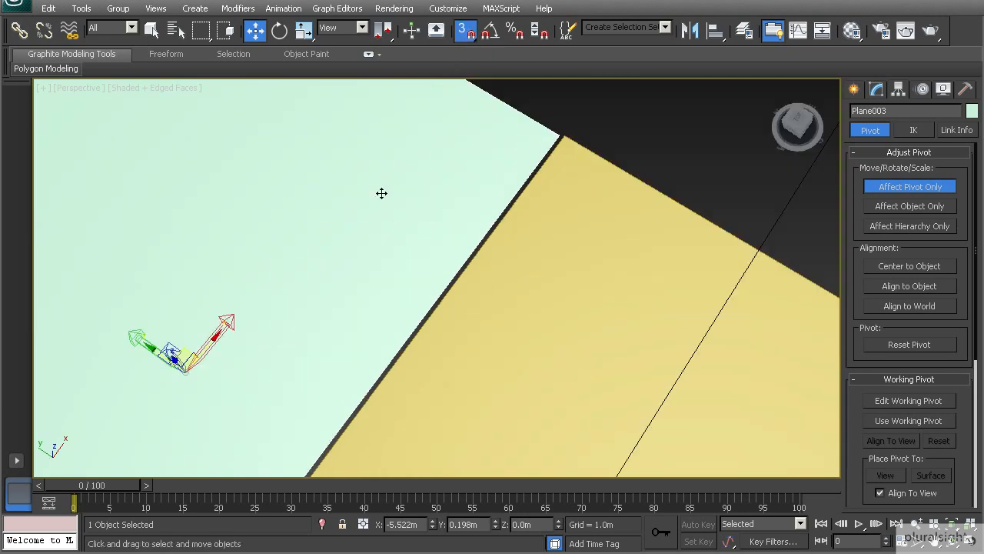
left_click_drag(185, 350, 547, 138)
scroll(547, 139, "down", 2)
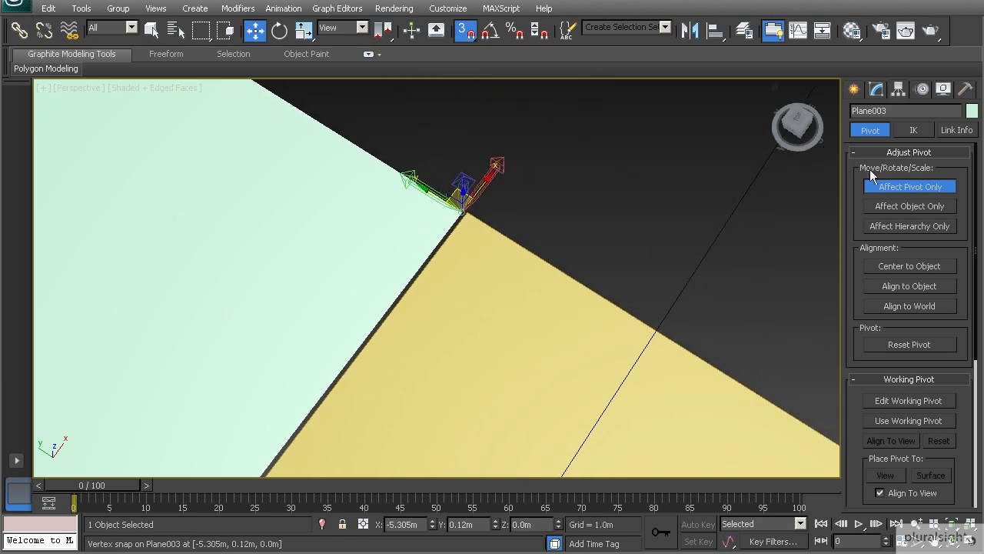
Turn off Affect Pivot Only and snap the green plane's corner onto the adjacent corner of the yellow plane.
left_click(896, 186)
left_click_drag(458, 195, 466, 212)
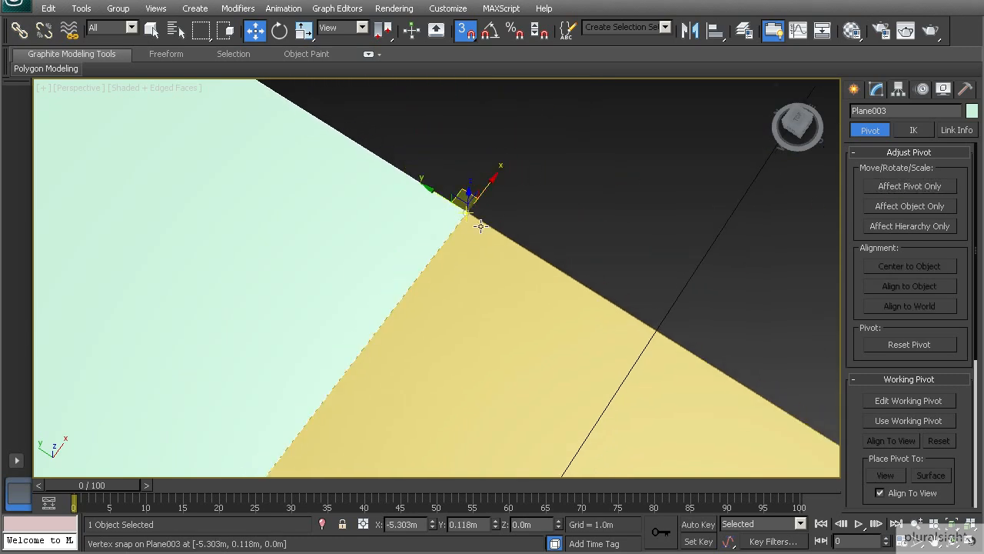
scroll(473, 247, "down", 3)
Examine the seam between the green and yellow planes from several angles and distances.
middle_click_drag(474, 251, 478, 169, "alt")
scroll(441, 292, "down", 3)
middle_click_drag(442, 292, 457, 258, "alt")
middle_click_drag(457, 257, 474, 164)
middle_click_drag(380, 281, 390, 304, "alt")
middle_click_drag(395, 237, 402, 313)
scroll(402, 312, "up", 3)
middle_click_drag(417, 279, 330, 253, "alt")
scroll(390, 253, "down", 3)
middle_click_drag(289, 214, 321, 242)
scroll(322, 243, "up", 3)
scroll(315, 242, "down", 3)
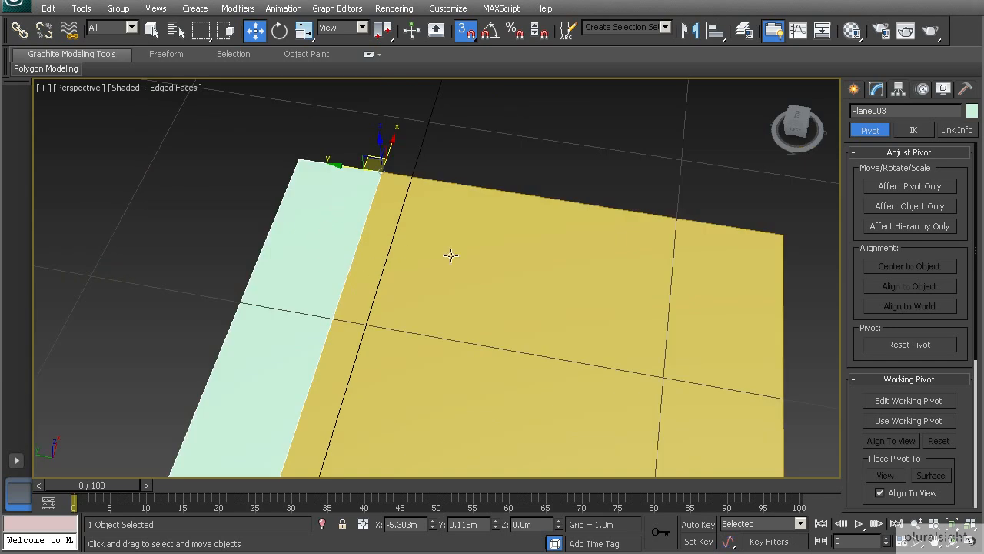
Isolate the narrow green plane and convert it to an Editable Poly.
left_click(502, 296)
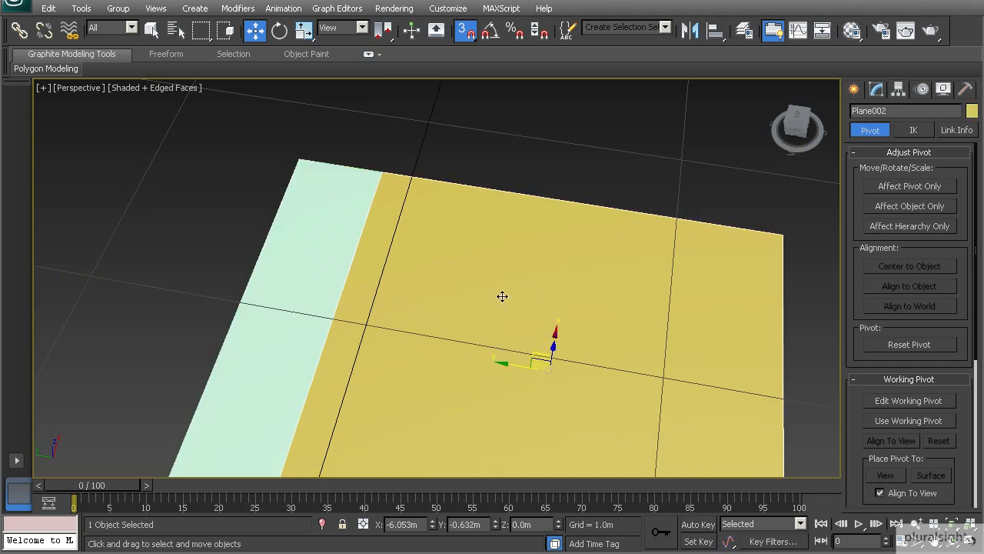
left_click(302, 300)
middle_click_drag(302, 301, 380, 285, "alt")
key("alt+q")
right_click(552, 226)
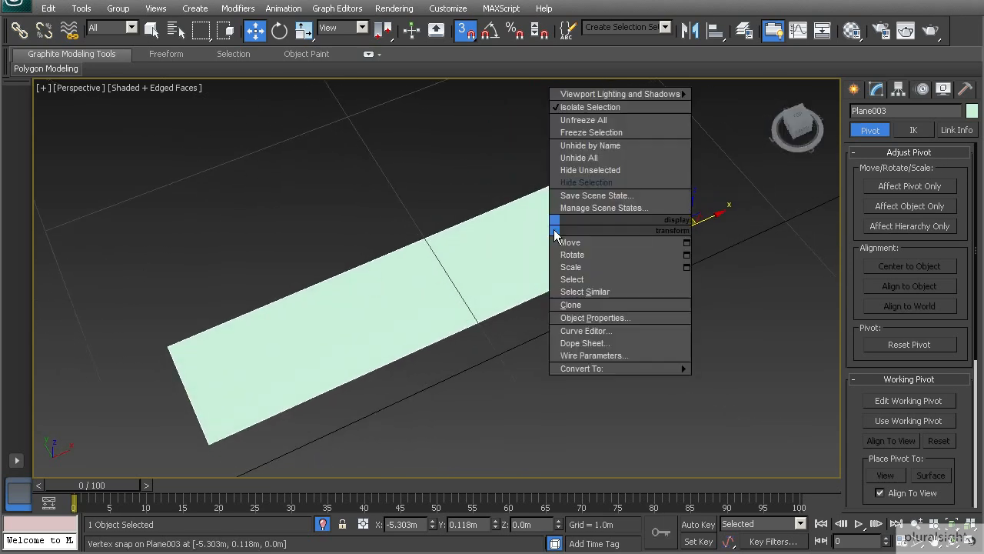
mouse_move(615, 368)
left_click(731, 381)
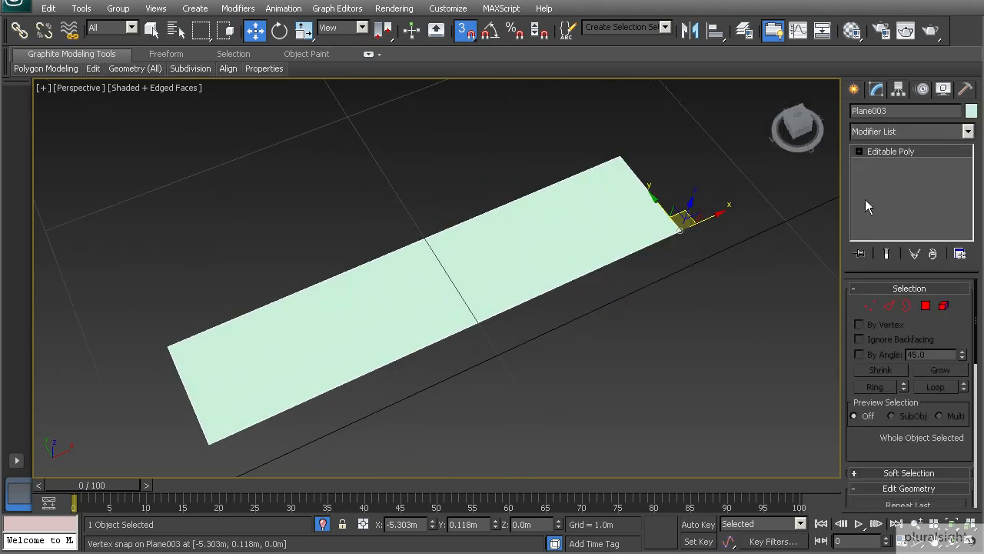
Set the isolated plane's object color to black and assign it the grey 01 - Default material.
left_click(971, 111)
left_click(745, 443)
left_click(707, 493)
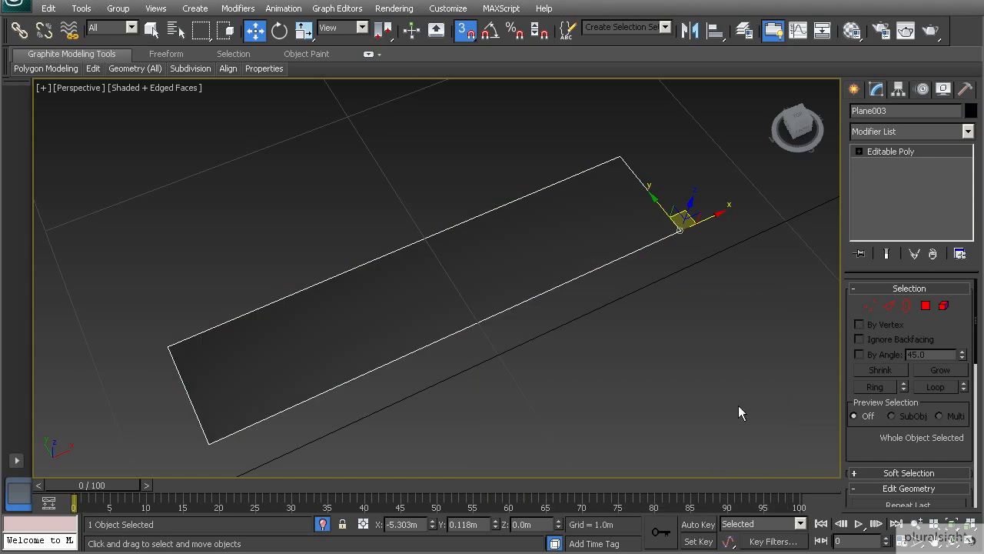
left_click(852, 30)
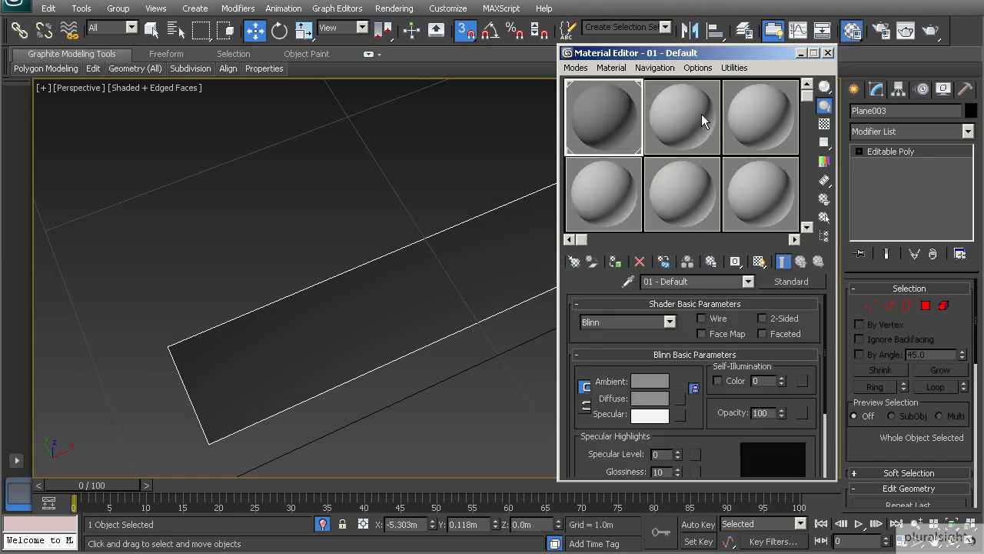
left_click(620, 266)
left_click(828, 53)
Connect the narrow plane's two long edges with 22 segments.
key("2")
left_click_drag(261, 252, 466, 376)
scroll(908, 400, "down", 4)
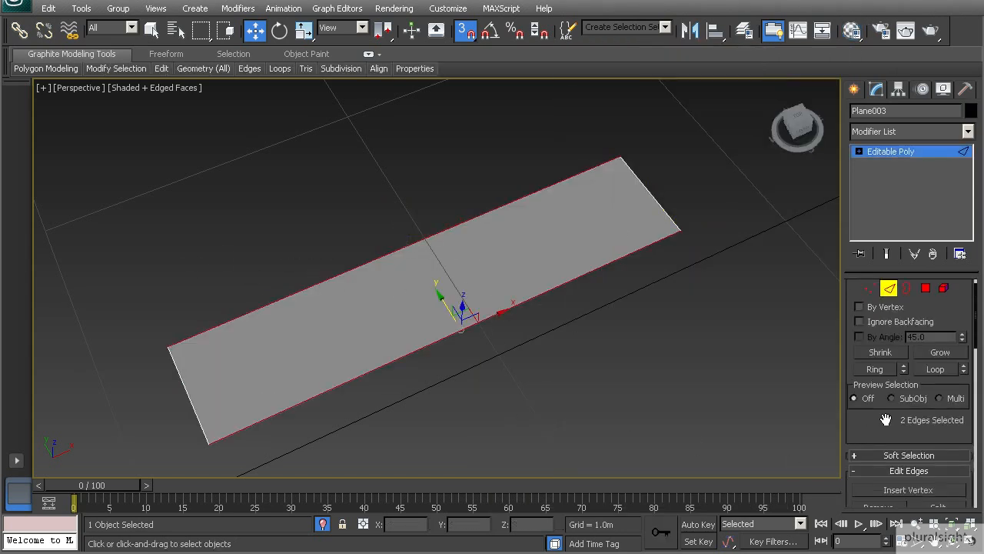
left_click(960, 444)
left_click_drag(450, 286, 450, 286)
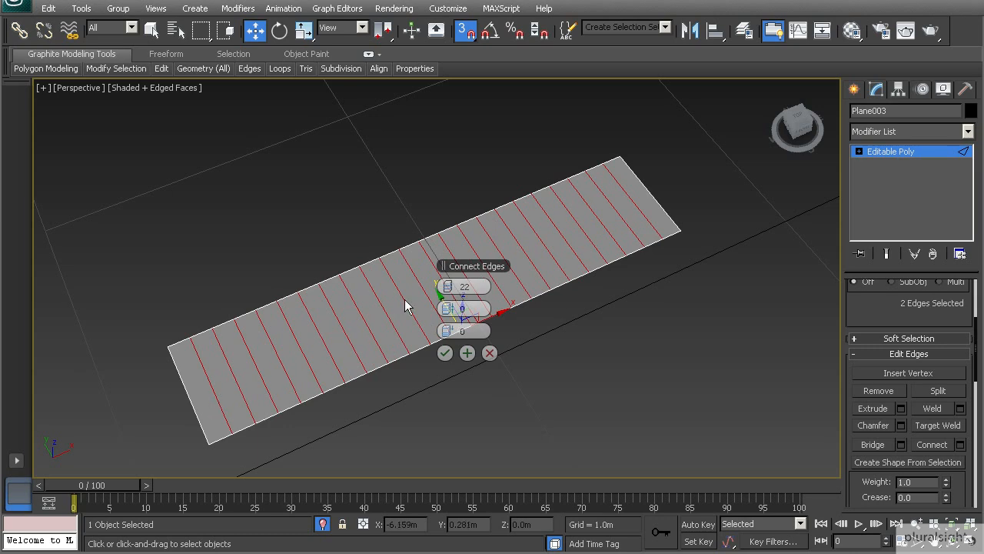
left_click(446, 355)
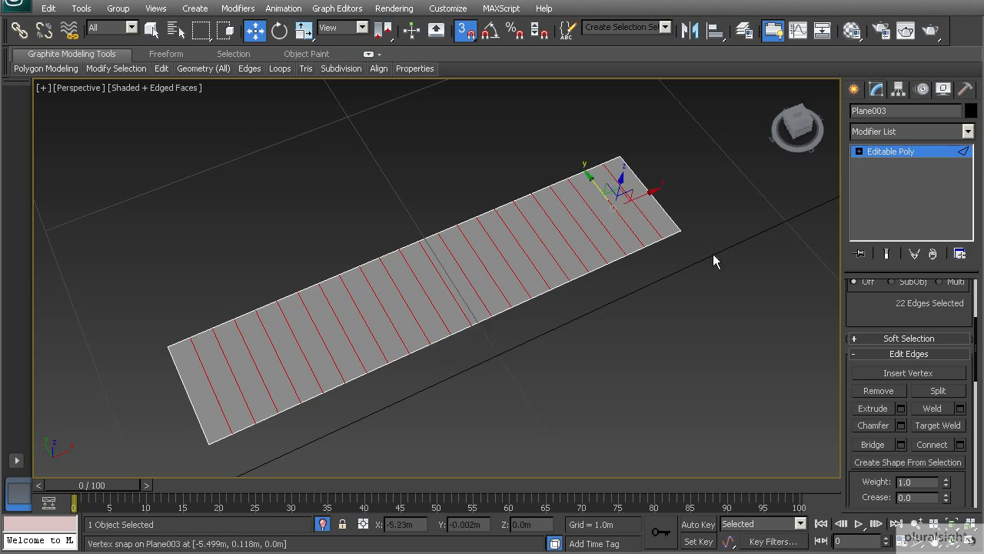
Select all polygons of the narrow plane and inset them By Polygon by 0.01 m.
key("4")
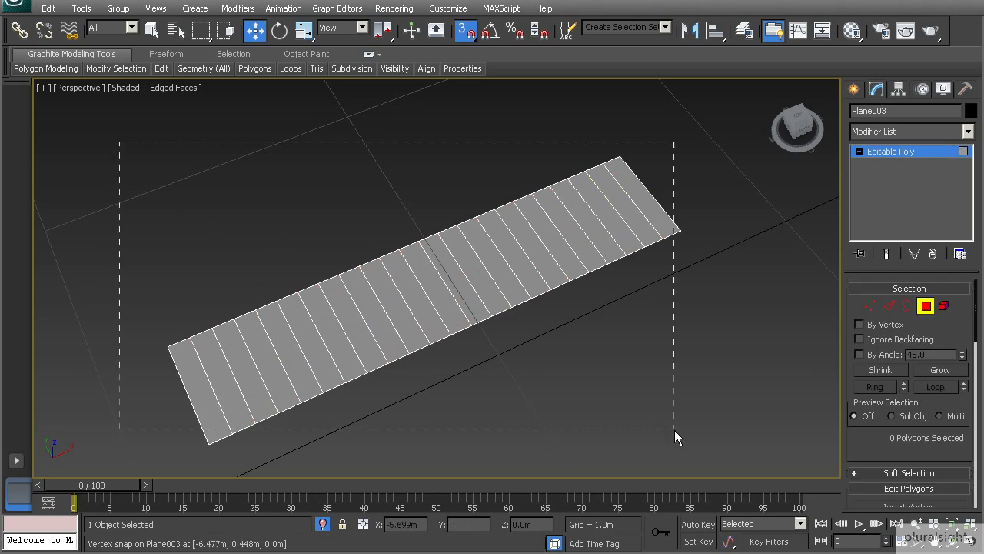
left_click_drag(674, 430, 684, 439)
scroll(889, 450, "down", 3)
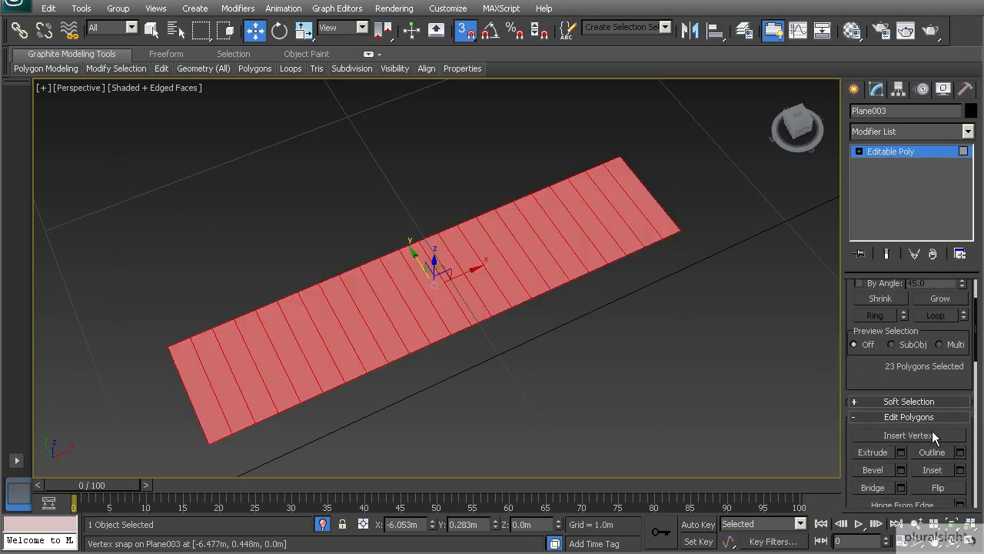
left_click(961, 470)
left_click(455, 286)
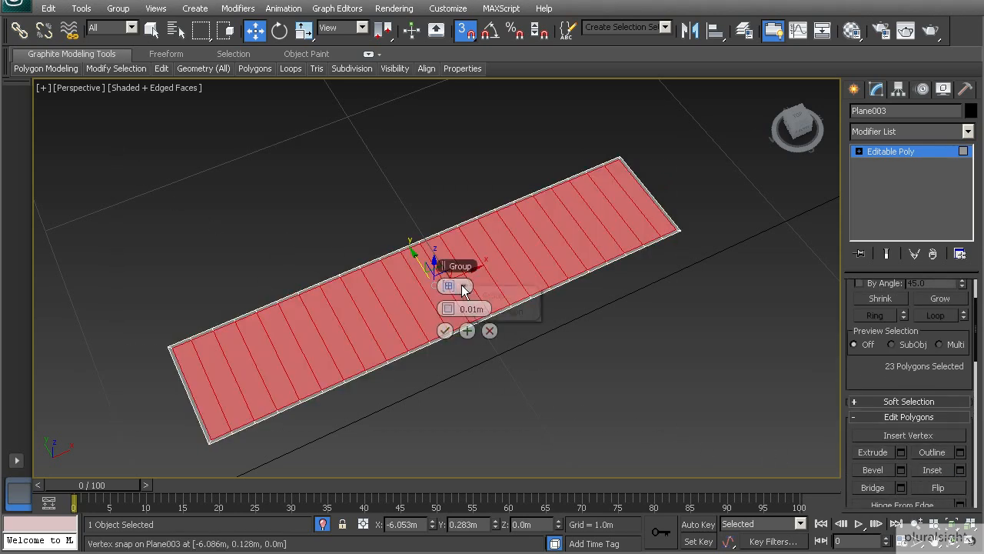
left_click(484, 310)
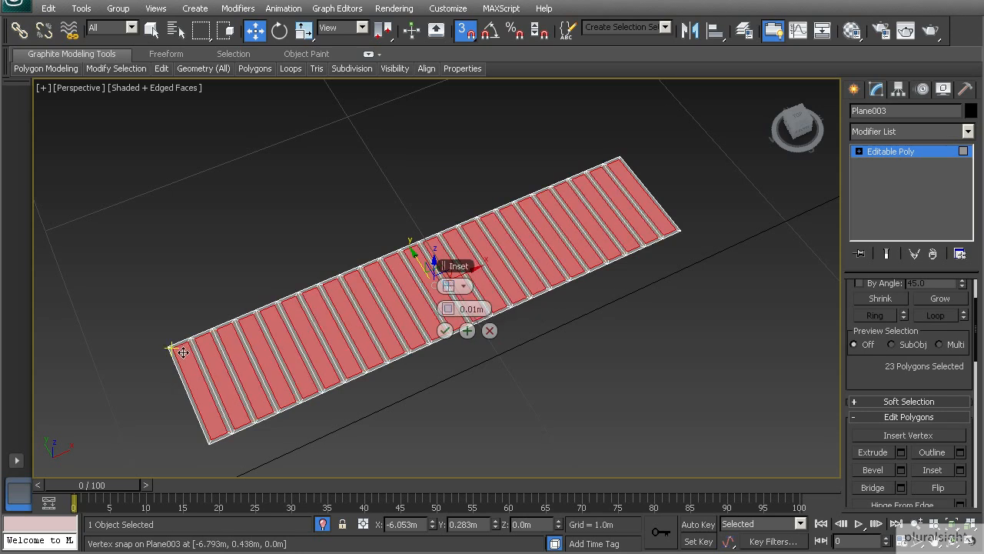
middle_click_drag(319, 346, 404, 337)
scroll(331, 355, "up", 3)
mouse_move(379, 385)
middle_mouse_down("alt")
mouse_move(385, 395)
mouse_move(362, 405)
mouse_move(374, 382)
middle_mouse_up("alt")
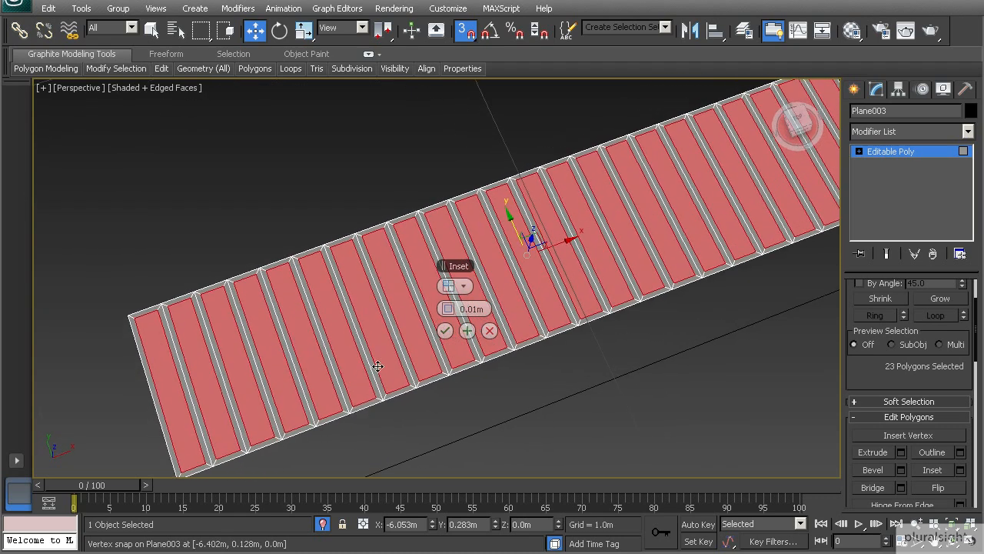
scroll(378, 366, "up", 2)
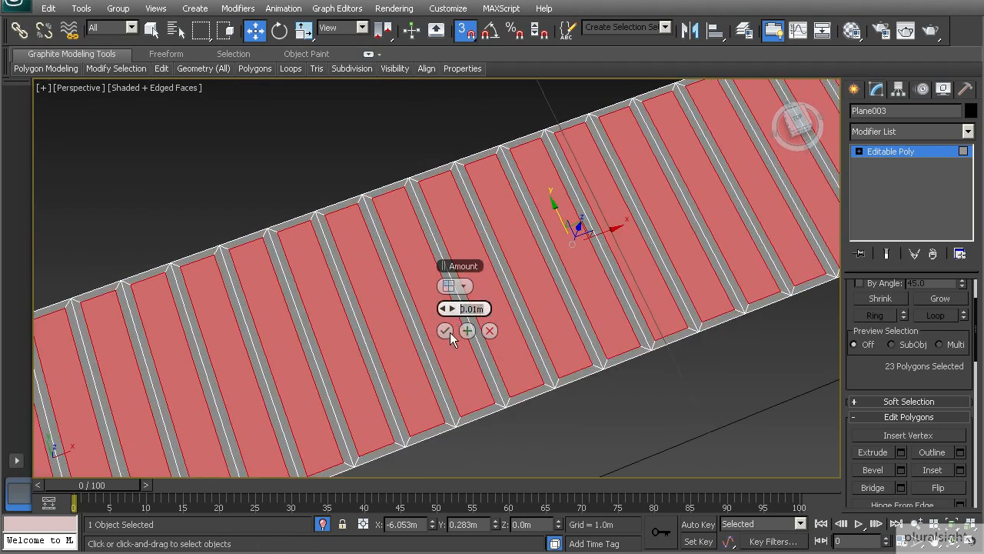
mouse_move(442, 337)
middle_mouse_down("alt")
mouse_move(463, 359)
mouse_move(494, 356)
mouse_move(446, 335)
middle_mouse_up("alt")
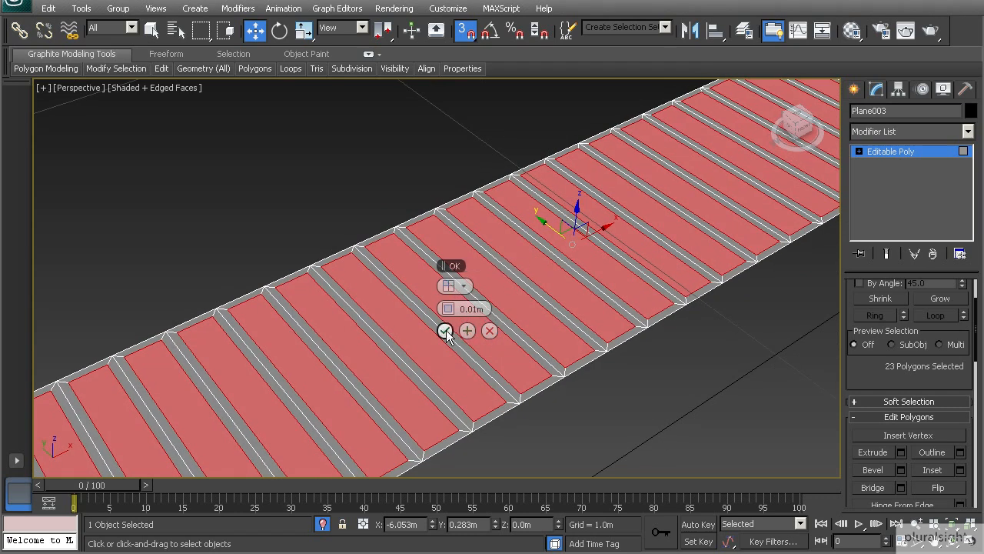
left_click(446, 331)
Extrude the inset polygons inward with a height of -0.015 m.
left_click(901, 452)
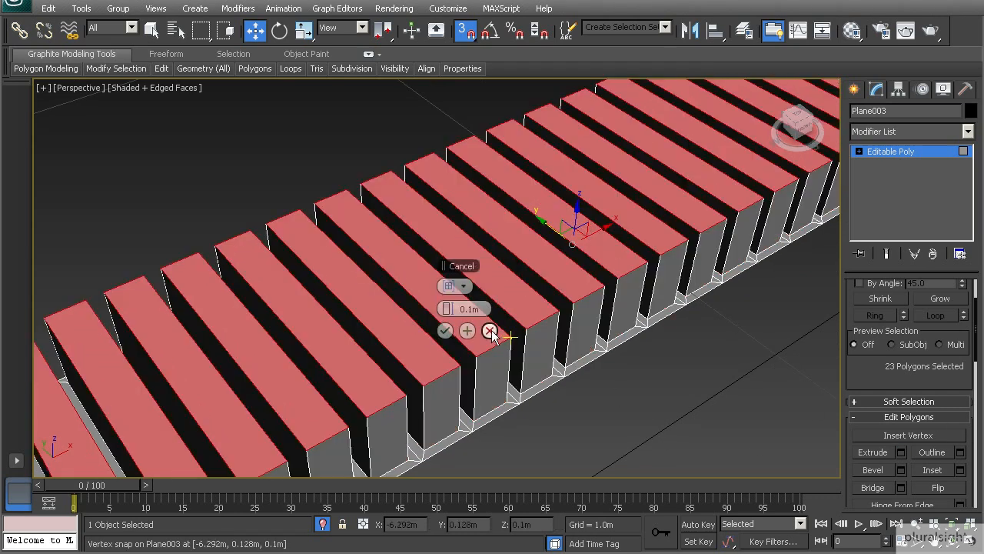
left_click_drag(444, 311, 415, 312)
left_click(487, 309)
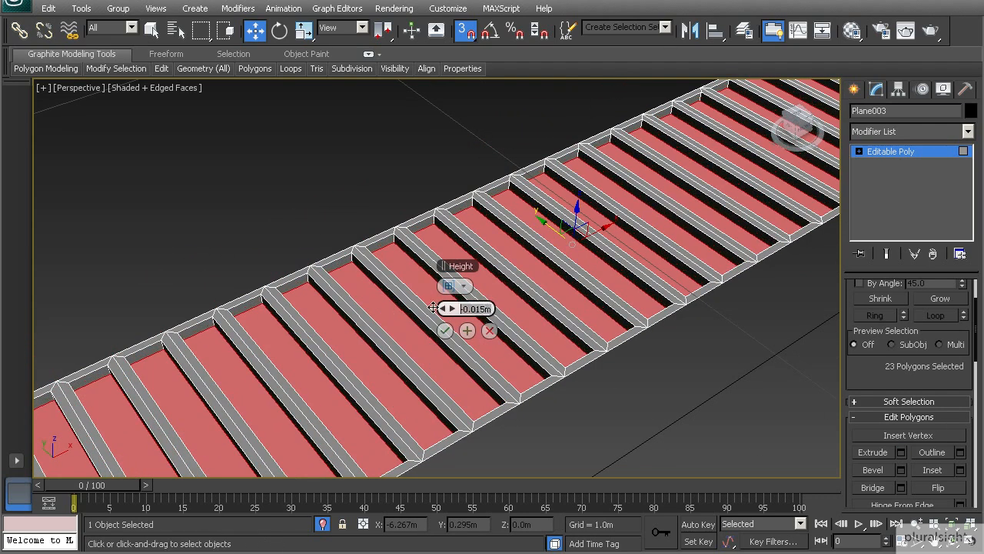
type("-")
type(".01")
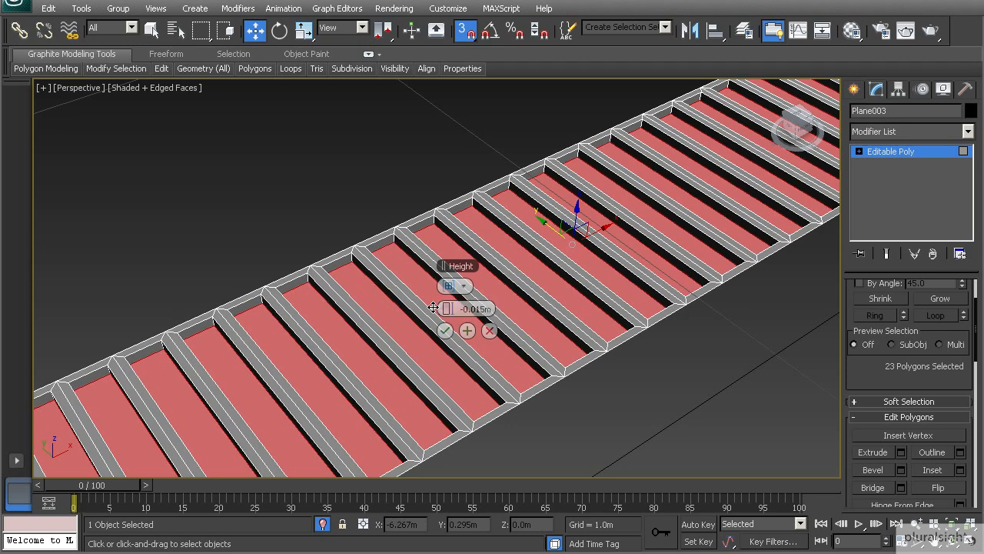
left_click(445, 330)
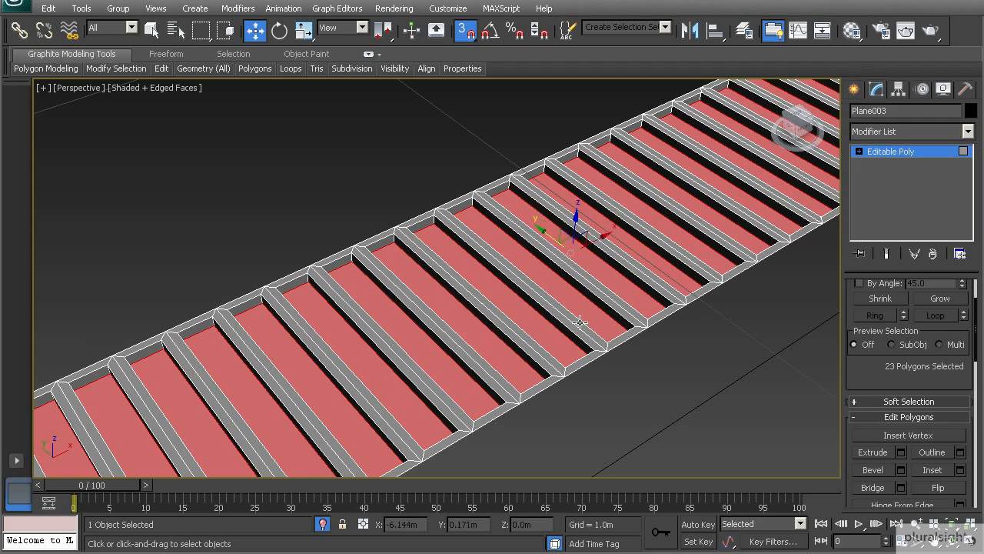
Deselect all polygons and examine the grate's recessed slots from several angles and distances.
scroll(494, 355, "down", 5)
middle_click_drag(496, 357, 481, 326, "alt")
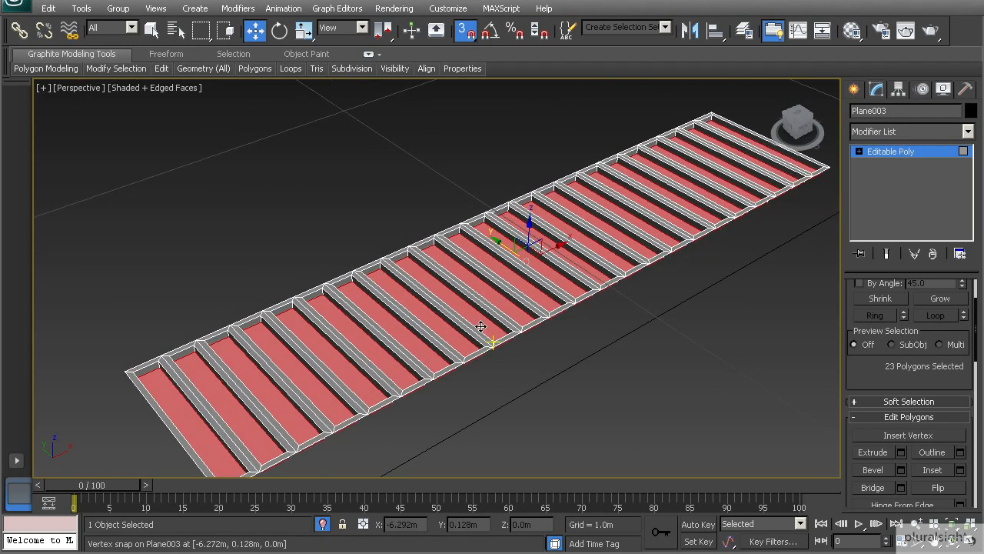
key("ctrl+d")
middle_click_drag(481, 327, 331, 298, "alt")
middle_click_drag(471, 283, 430, 312)
middle_click_drag(430, 311, 481, 323, "alt")
scroll(442, 296, "up", 3)
scroll(423, 261, "up", 2)
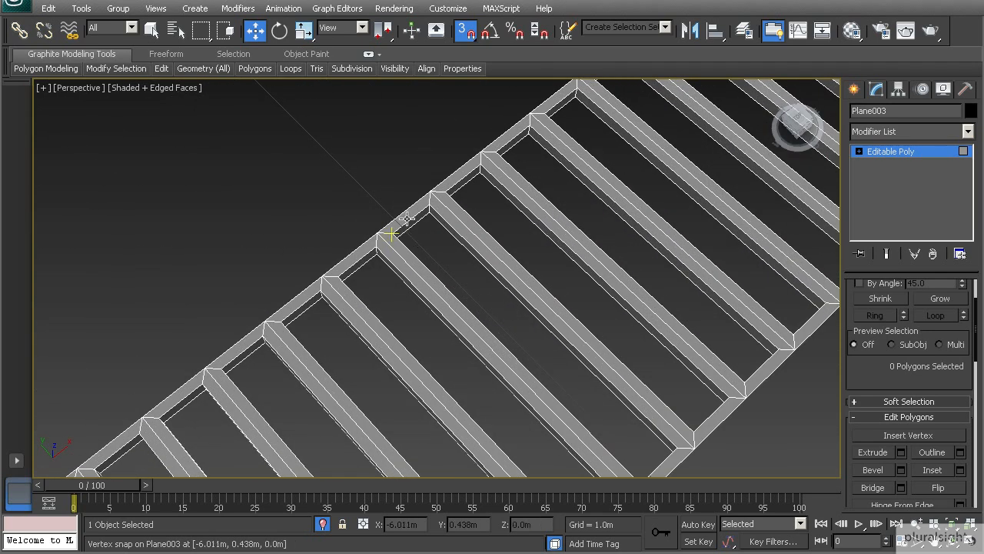
Clear the grate's edge selection, leave sub-object editing and end isolation to show the whole floor again.
key("2")
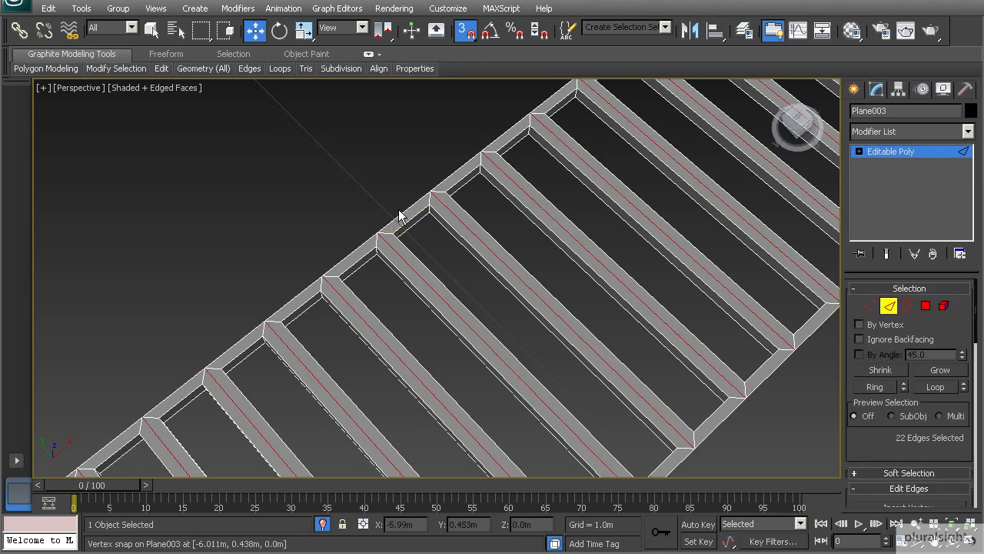
scroll(446, 270, "down", 5)
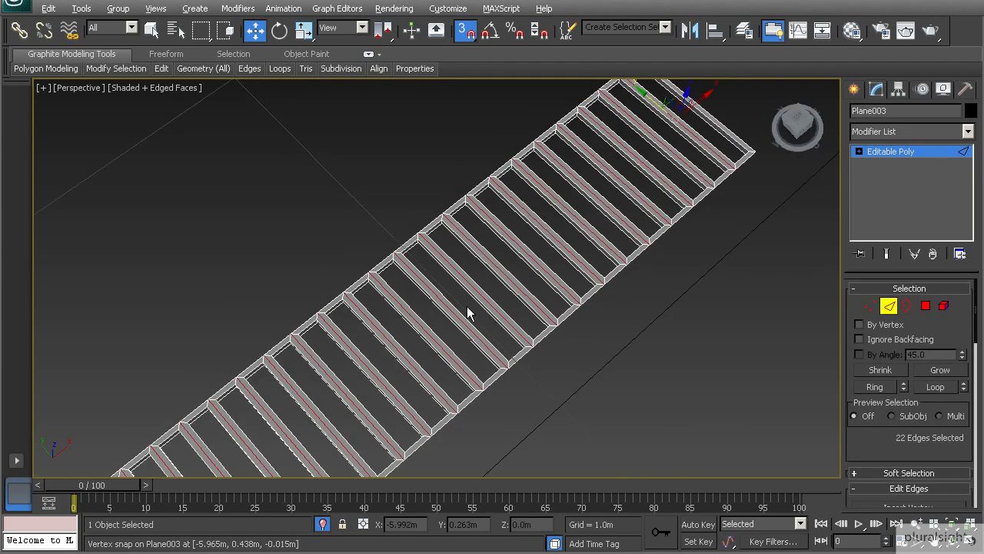
scroll(485, 279, "down", 2)
left_click(648, 308)
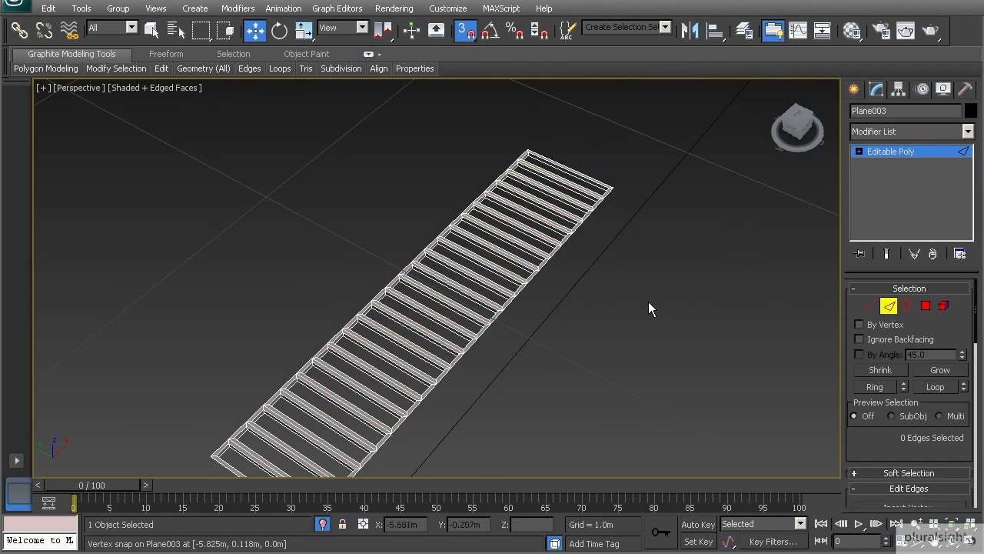
left_click(887, 311)
left_click(636, 318)
scroll(513, 337, "down", 2)
middle_click_drag(512, 337, 534, 328, "alt")
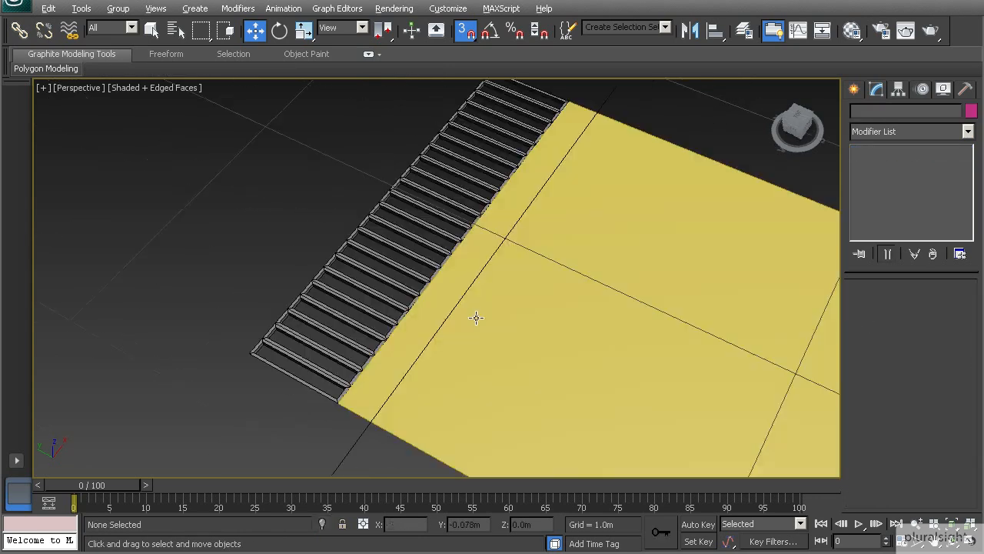
Select the yellow 1.5 m plane and convert it to an Editable Poly.
mouse_move(474, 316)
middle_mouse_down()
mouse_move(429, 328)
mouse_move(468, 323)
middle_mouse_up()
left_click(464, 308)
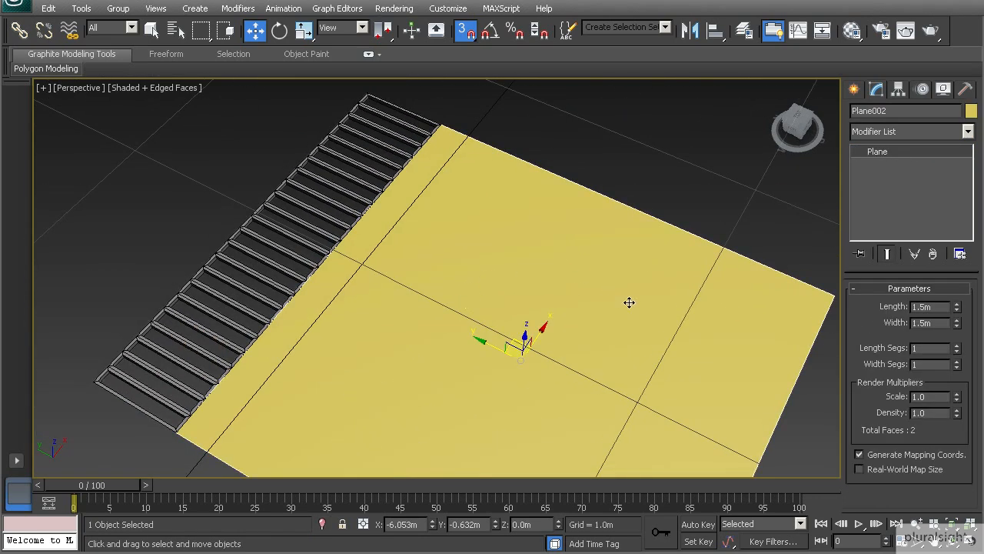
middle_click_drag(505, 280, 459, 279, "alt")
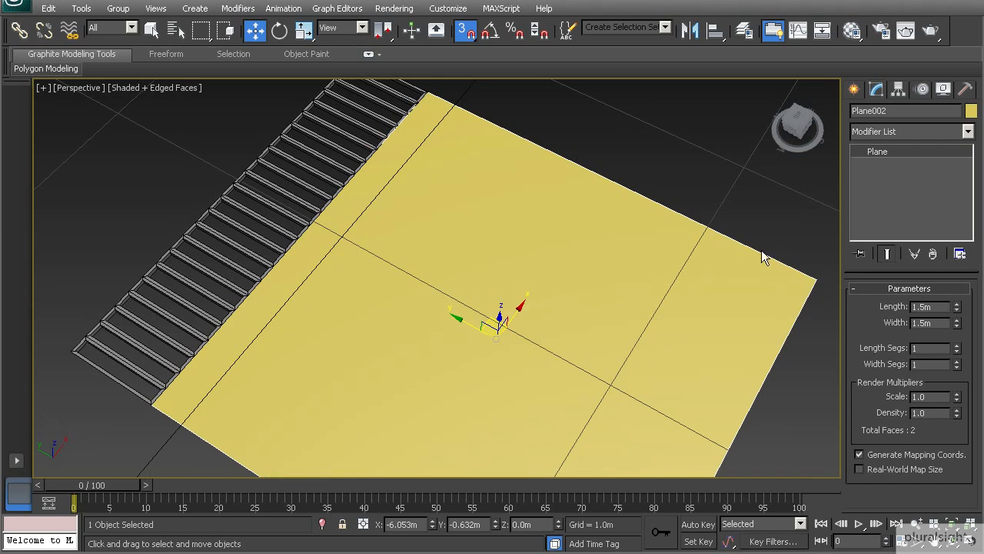
right_click(692, 268)
mouse_move(754, 413)
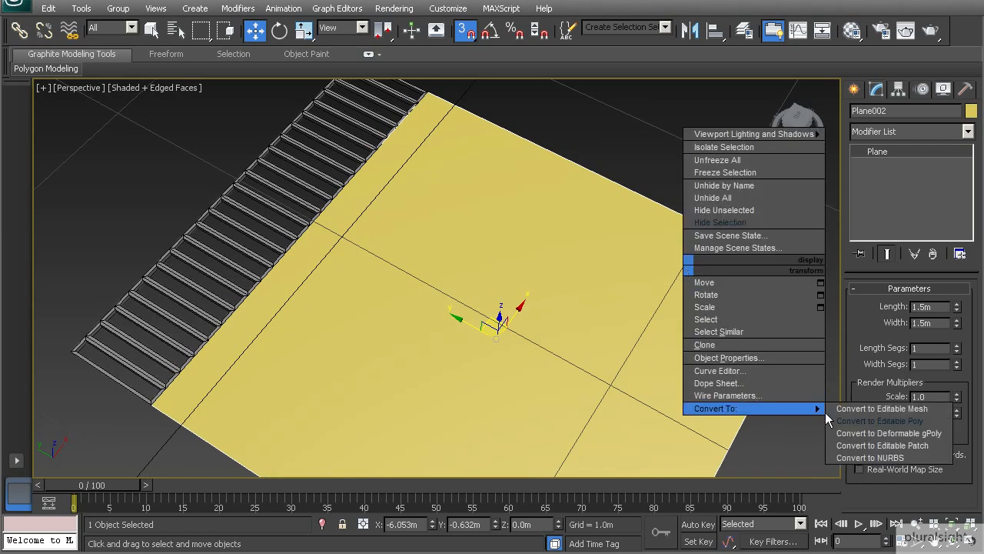
left_click(863, 421)
Turn off snapping and connect the yellow plane's grate-side edge to its opposite edge with 2 segments at pinch 70.
left_click(890, 306)
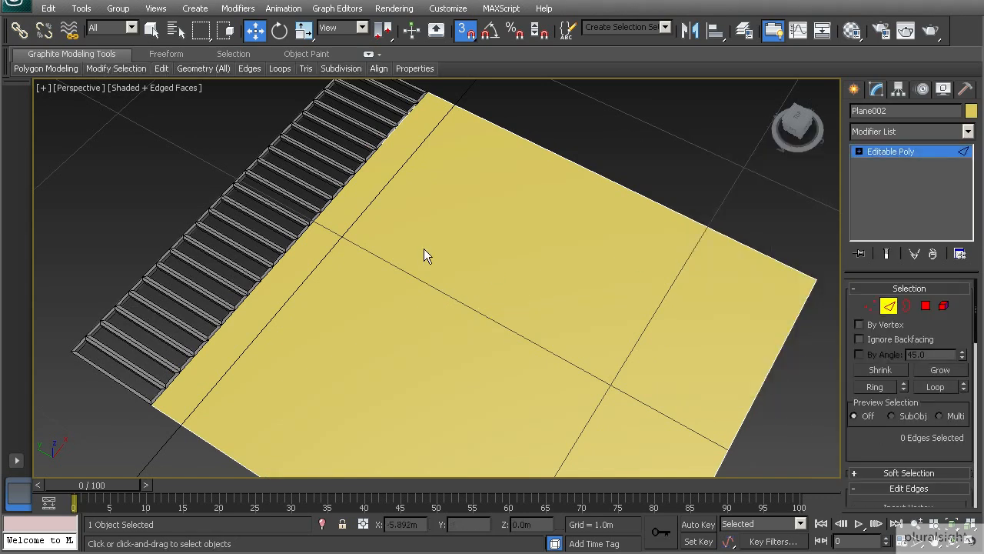
left_click(318, 218)
left_click(464, 31)
left_click(746, 418, "ctrl")
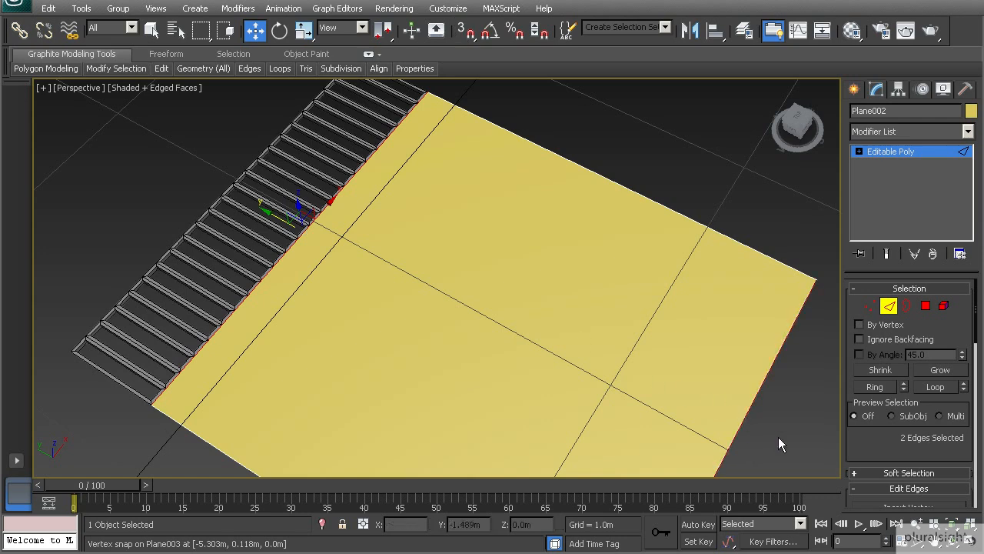
scroll(874, 446, "down", 3)
left_click(963, 471)
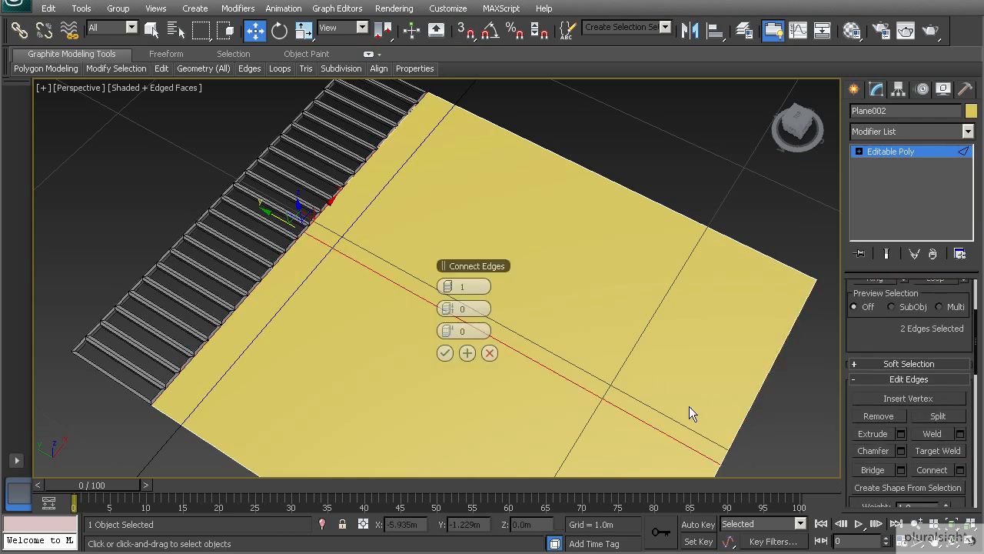
left_click(453, 286)
middle_click_drag(376, 358, 251, 290)
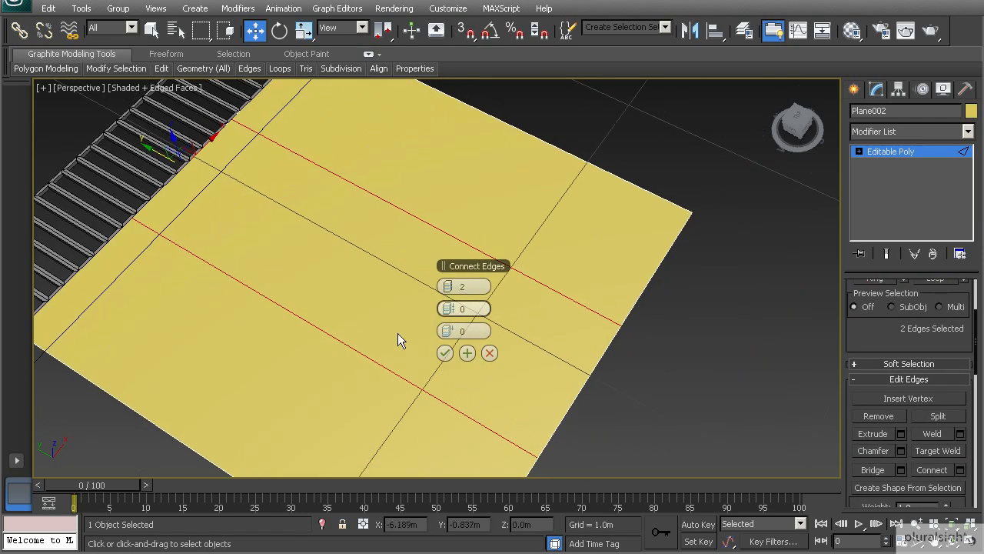
left_click_drag(445, 309, 665, 310)
left_click(448, 352)
Select the yellow plane's four edges running away from the grate and connect them with 2 segments at pinch 70.
scroll(392, 347, "down", 8)
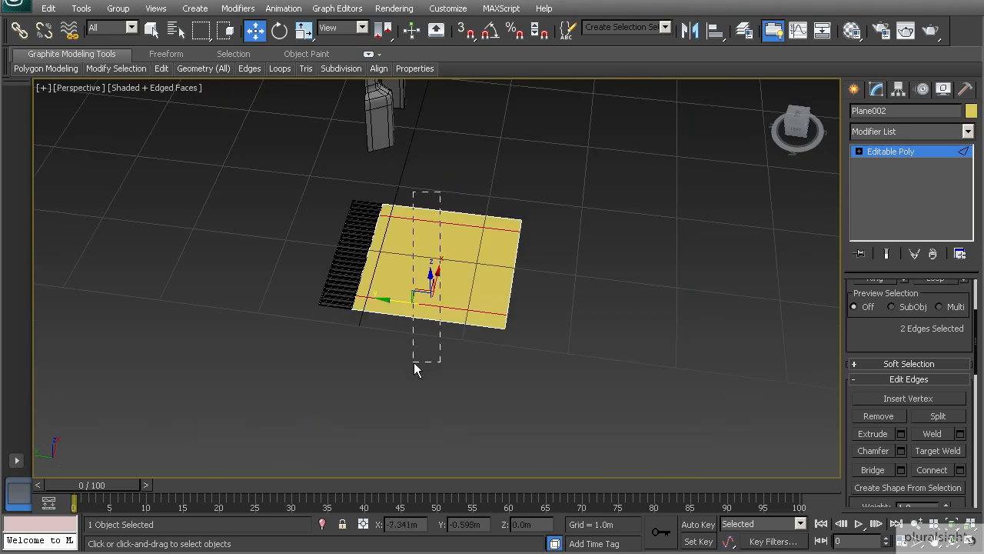
left_click_drag(414, 363, 413, 362)
middle_click_drag(416, 353, 452, 334, "alt")
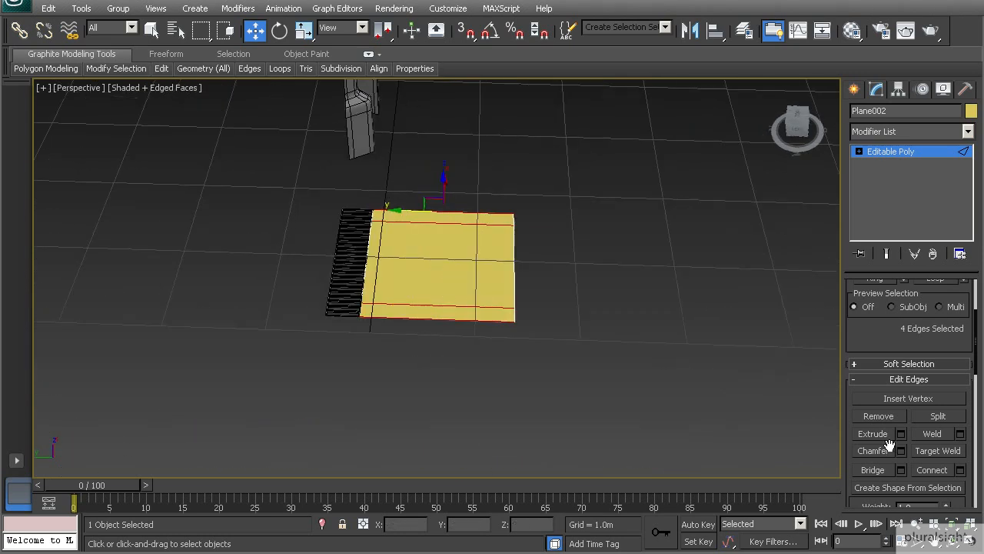
left_click(959, 470)
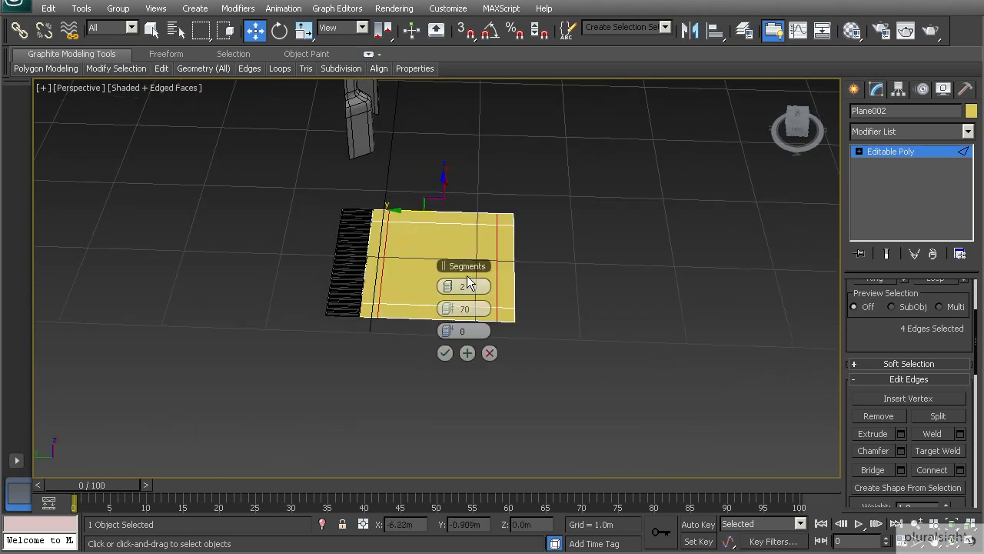
left_click(446, 352)
scroll(357, 330, "up", 6)
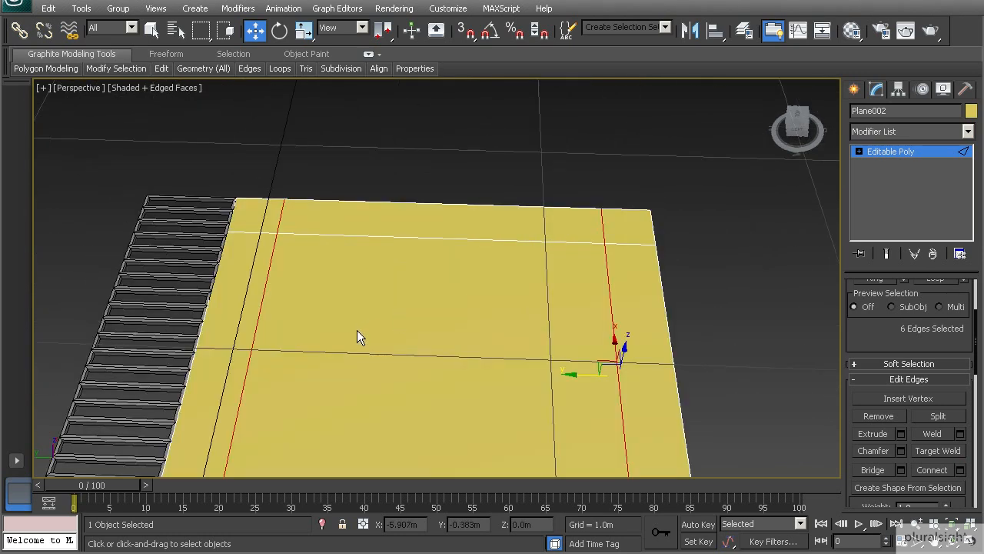
scroll(356, 329, "down", 8)
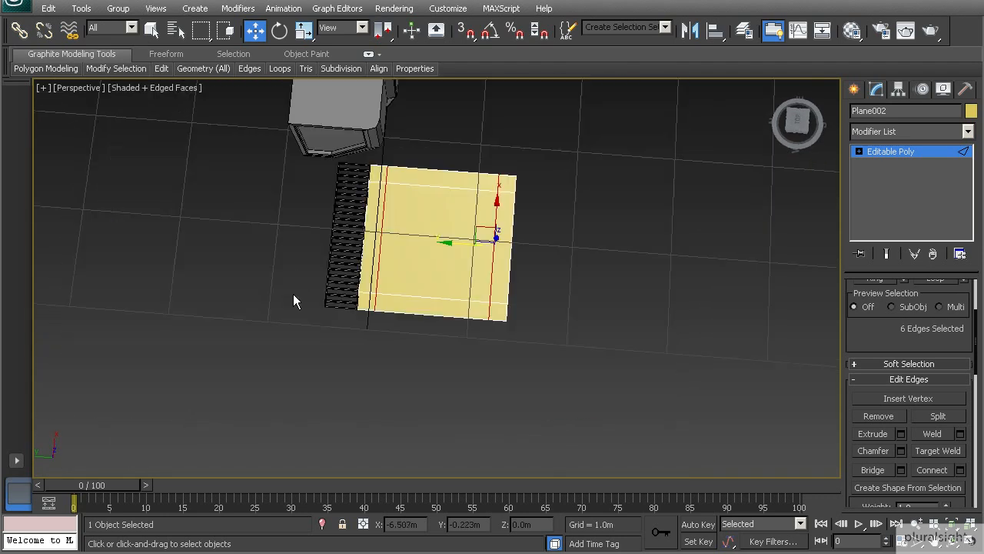
Connect the four middle edges parallel to the grate with 2 segments, setting the pinch to 35 and the slide to 0.
scroll(298, 280, "up", 6)
left_click_drag(719, 300, 719, 301)
left_click(960, 469)
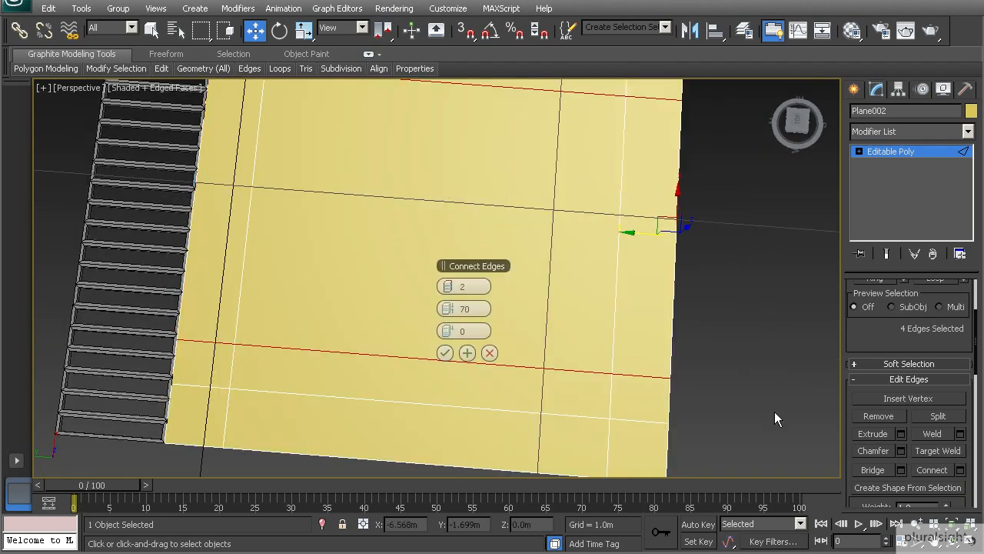
type("0")
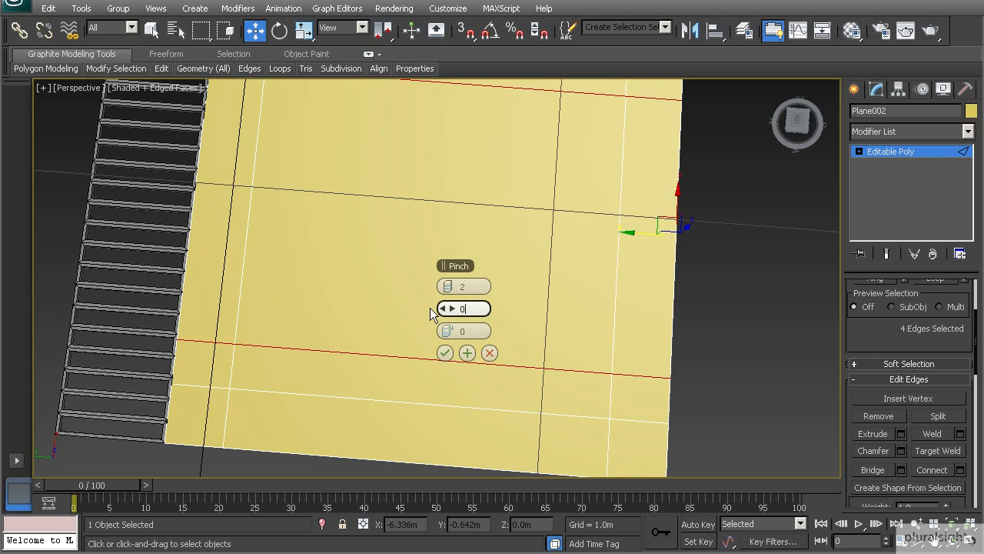
key("Return")
left_click_drag(451, 328, 546, 313)
type("0")
key("Return")
left_click_drag(453, 311, 431, 299)
middle_click_drag(432, 298, 411, 341, "alt")
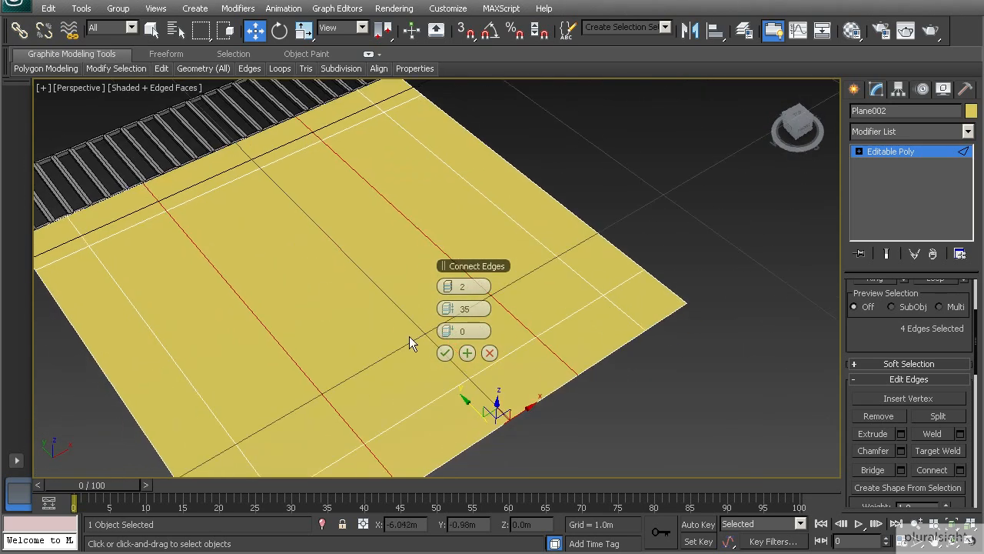
left_click(444, 353)
Select the six middle edges running away from the grate and connect them with 2 segments at pinch 35.
mouse_move(277, 307)
middle_mouse_down("alt")
mouse_move(200, 345)
mouse_move(287, 318)
middle_mouse_up("alt")
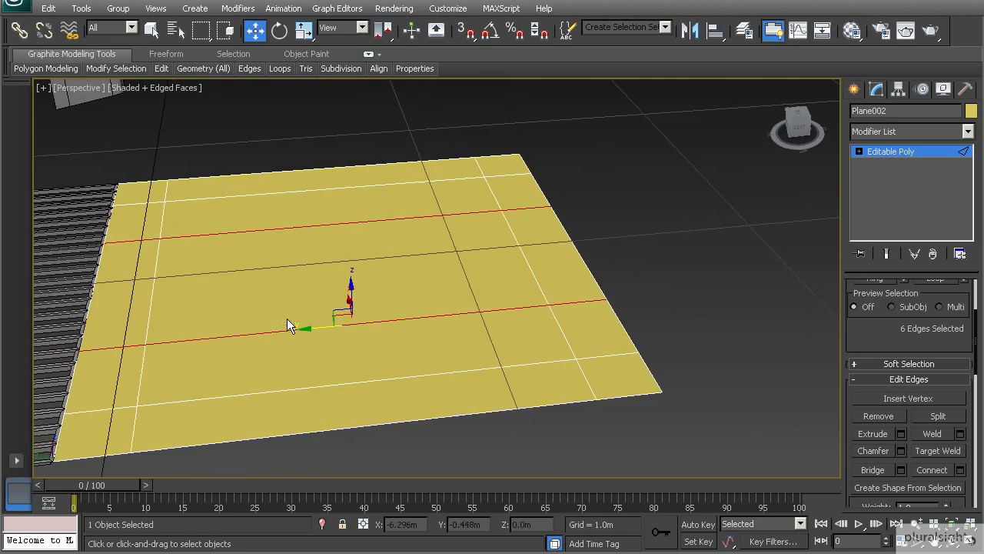
left_click_drag(350, 466, 351, 466)
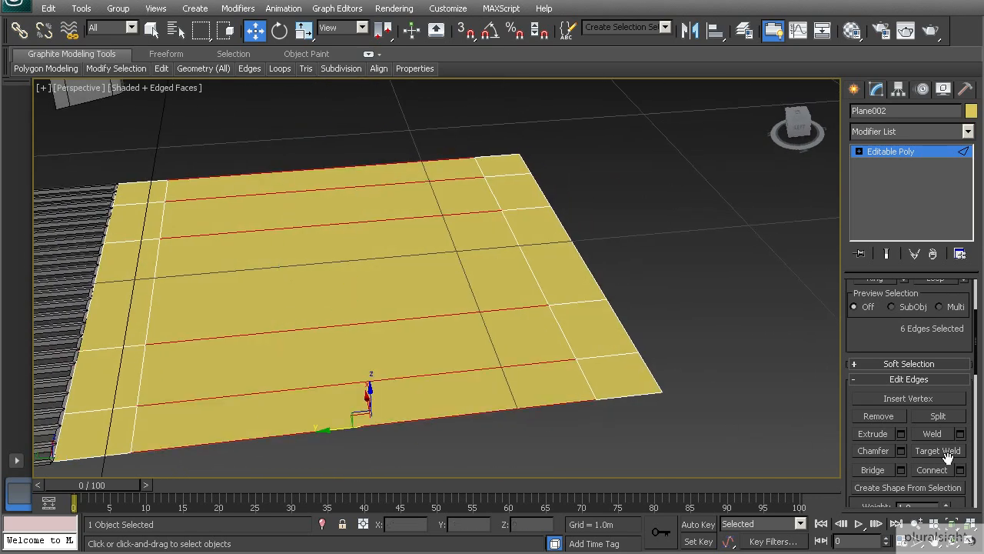
left_click(958, 470)
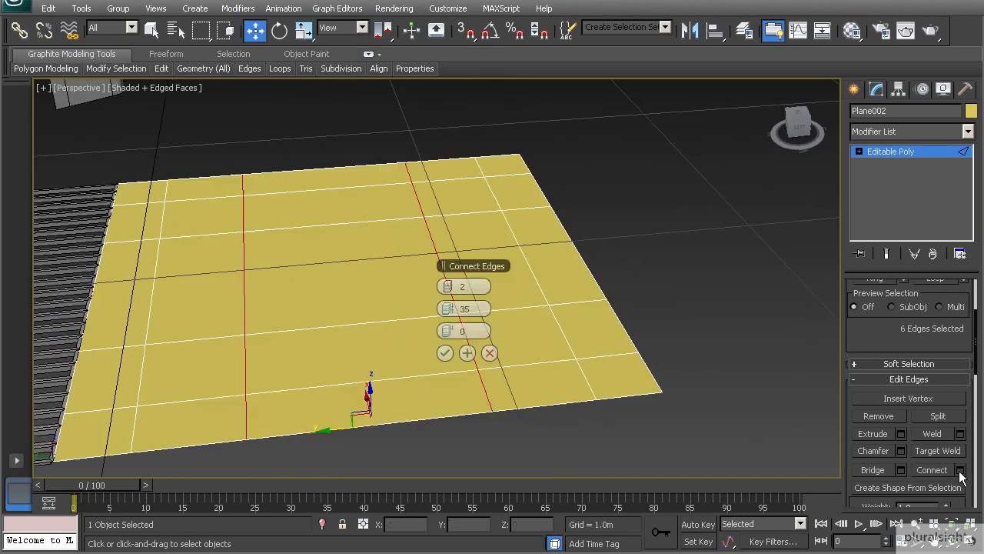
left_click(446, 353)
Convert the two edges bounding the central polygon on its grate side and opposite side to vertices and scale them closer together along Y.
scroll(250, 283, "up", 3)
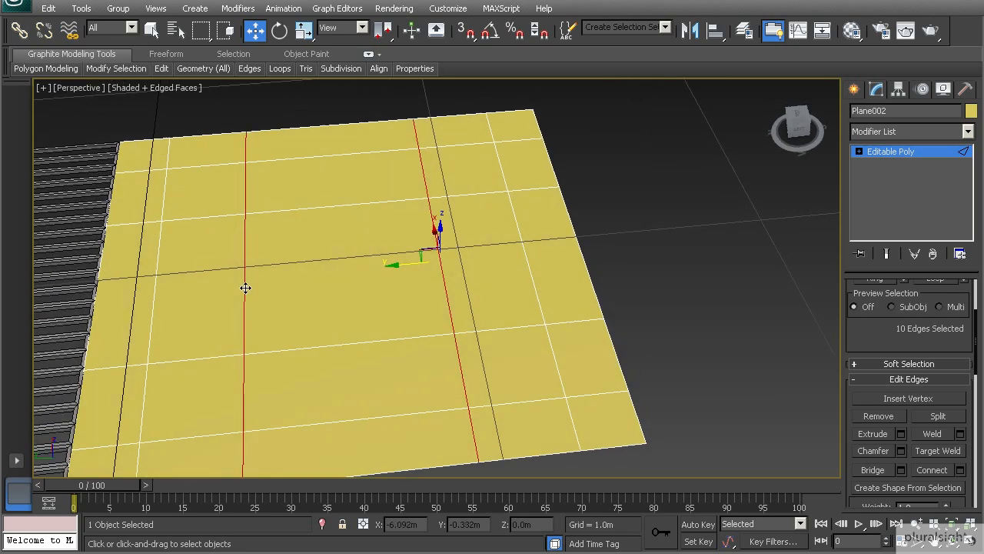
left_click(244, 288)
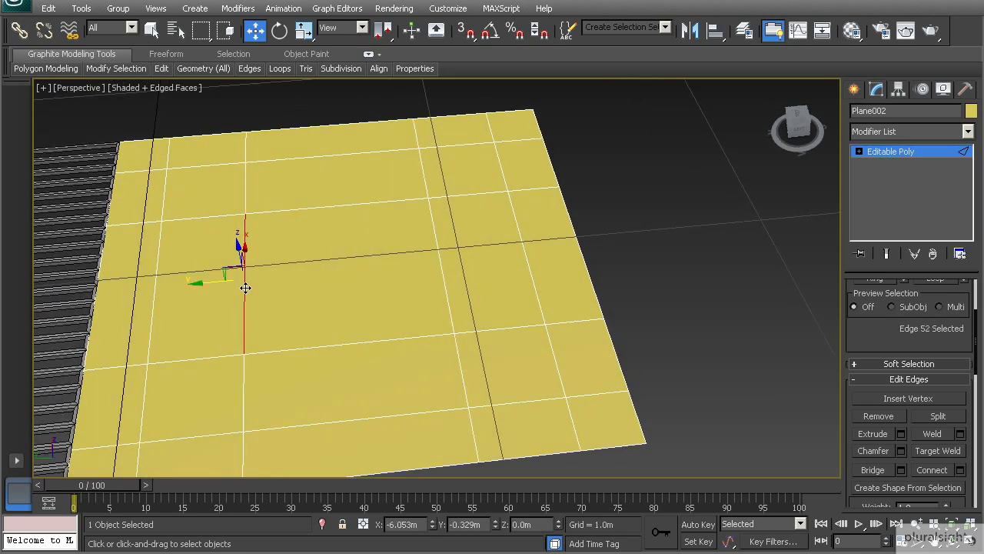
left_click(439, 269, "ctrl")
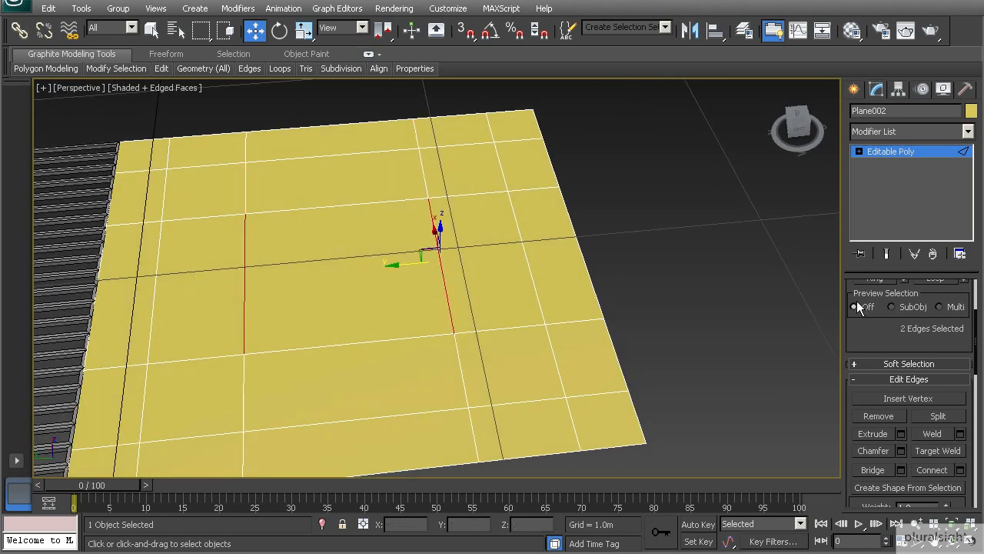
scroll(862, 307, "up", 5)
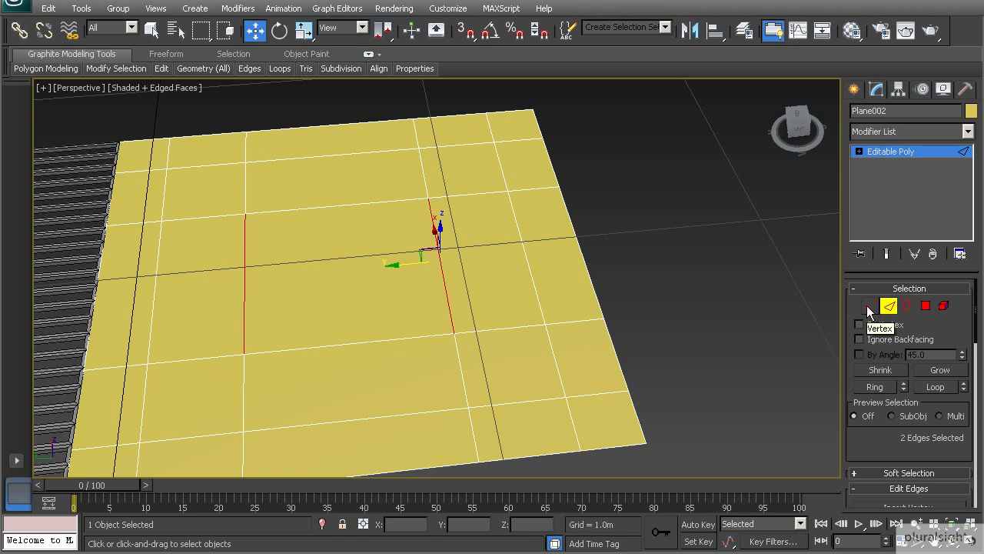
left_click(869, 306, "ctrl")
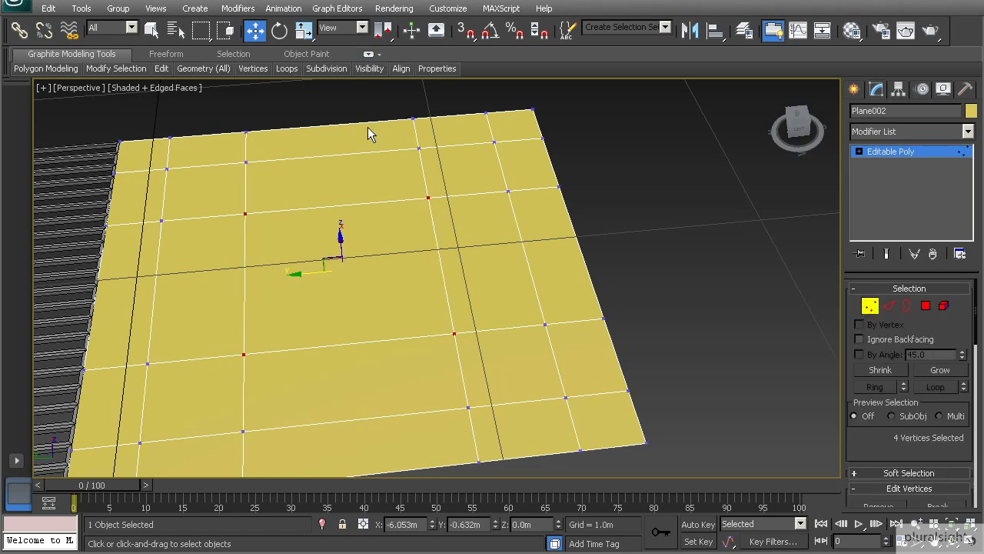
key("r")
left_click_drag(286, 278, 323, 272)
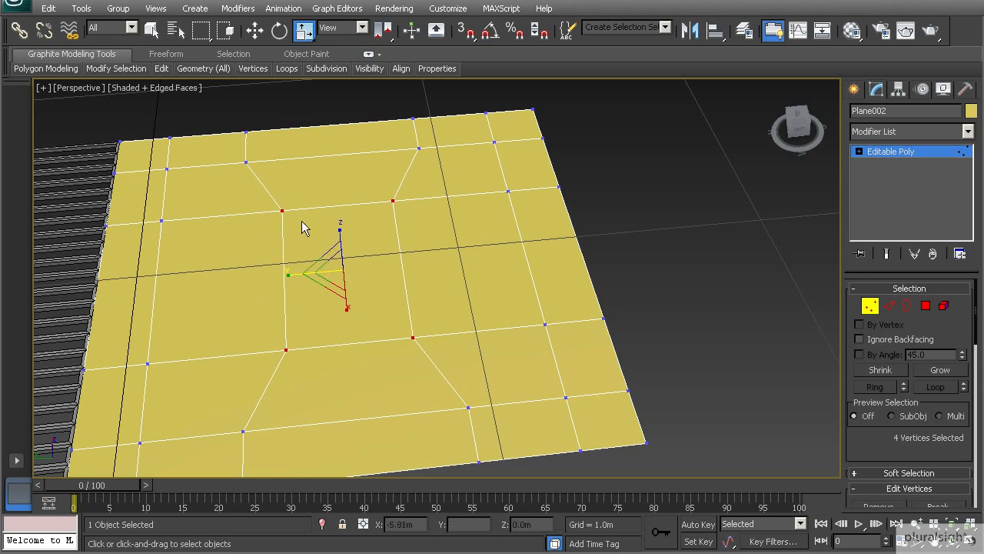
Select the two bent edge loops, convert them to vertices and scale them apart along Y towards the plane's outer strips.
key("2")
double_click(246, 157)
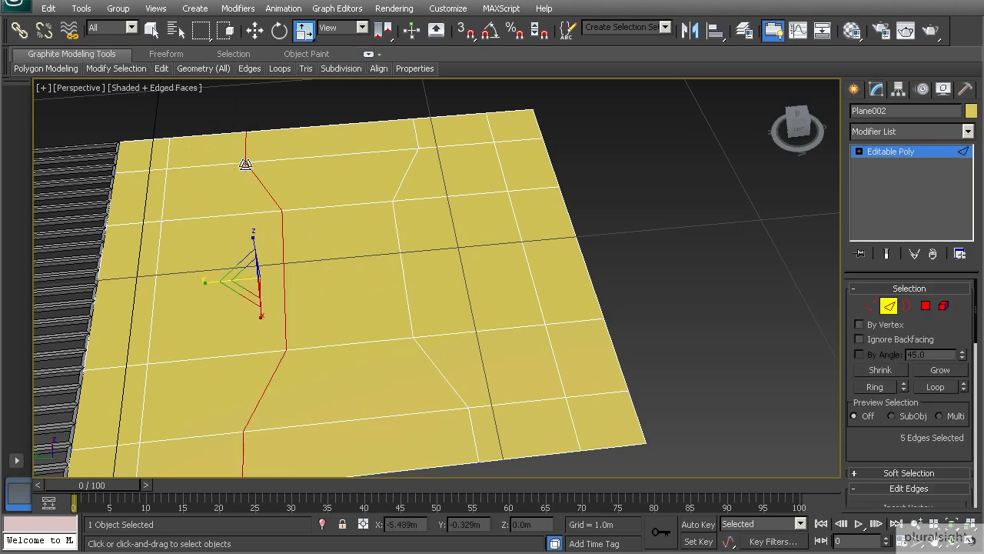
double_click(417, 137, "ctrl")
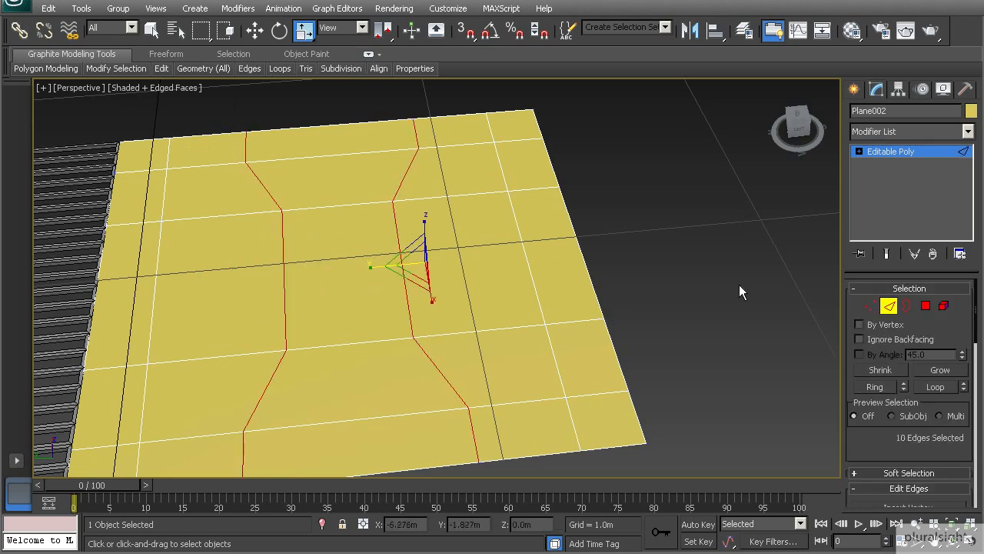
left_click(870, 307)
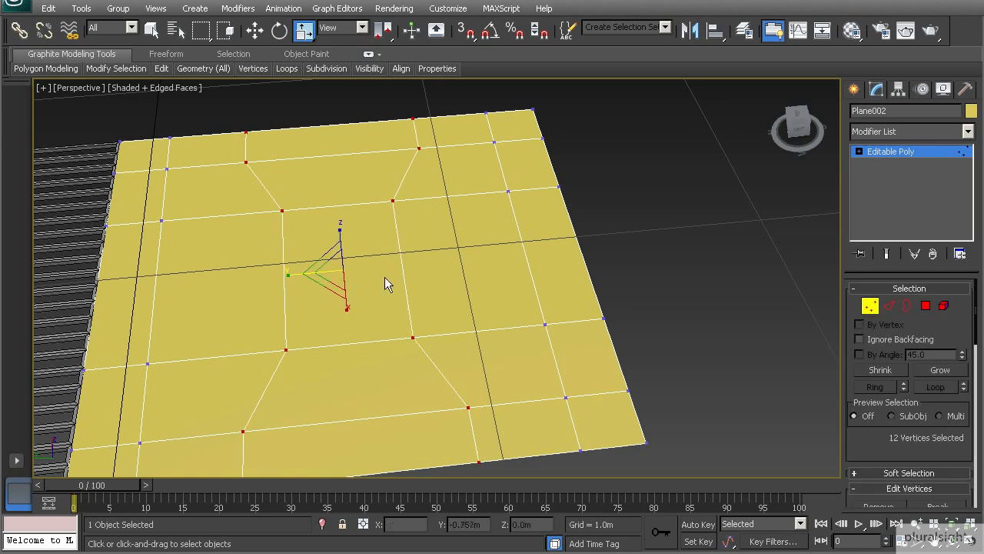
left_click_drag(291, 275, 247, 272)
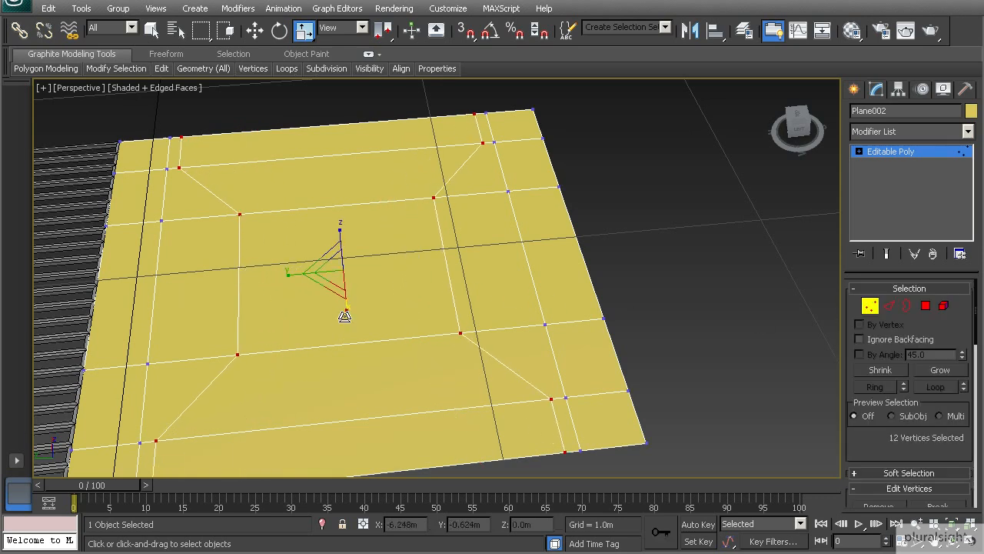
Select the central polygon and its two flared neighbours and extrude them by -0.03 m to recess the panel.
middle_click_drag(488, 261, 531, 299, "alt")
left_click(925, 305)
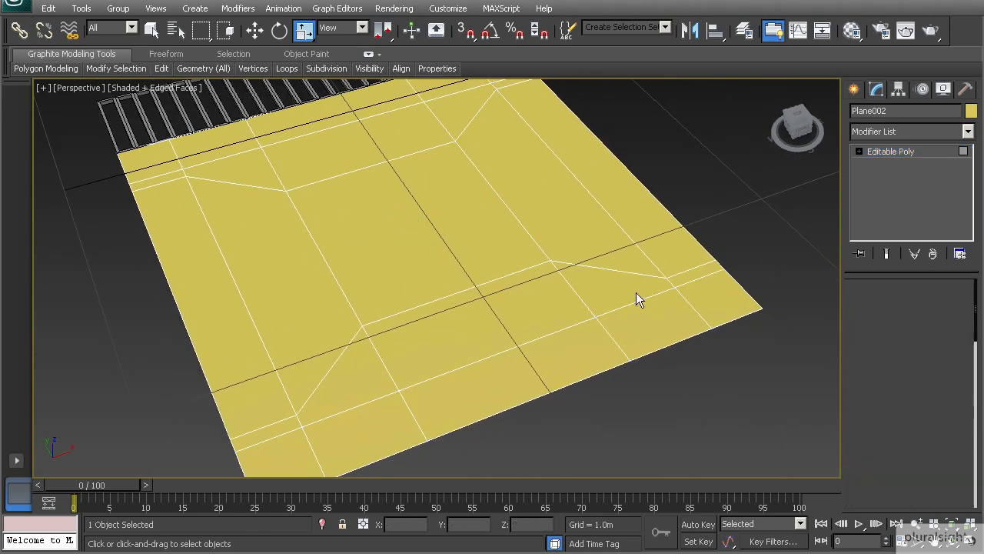
left_click(339, 275)
left_click(308, 275, "ctrl")
left_click(503, 209, "ctrl")
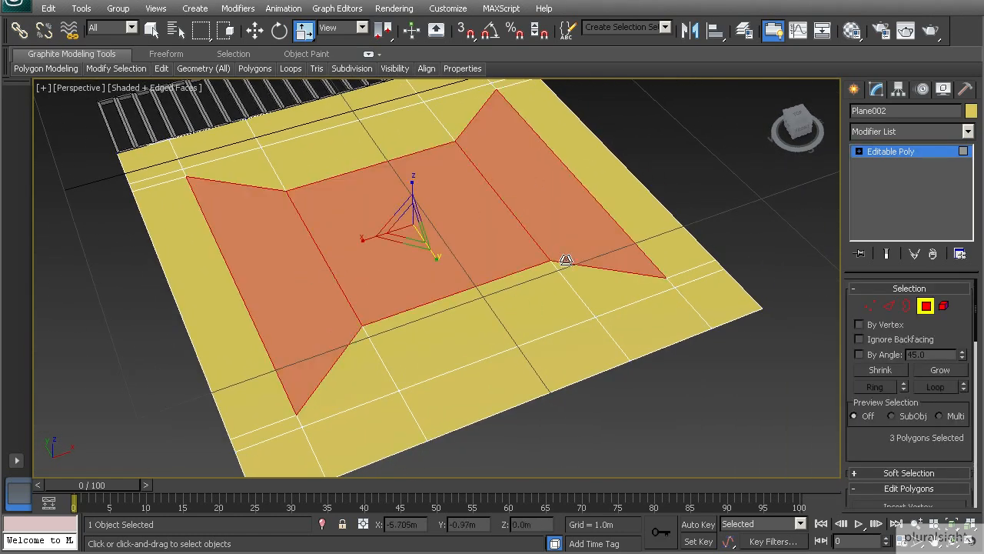
scroll(885, 442, "down", 2)
left_click(901, 464)
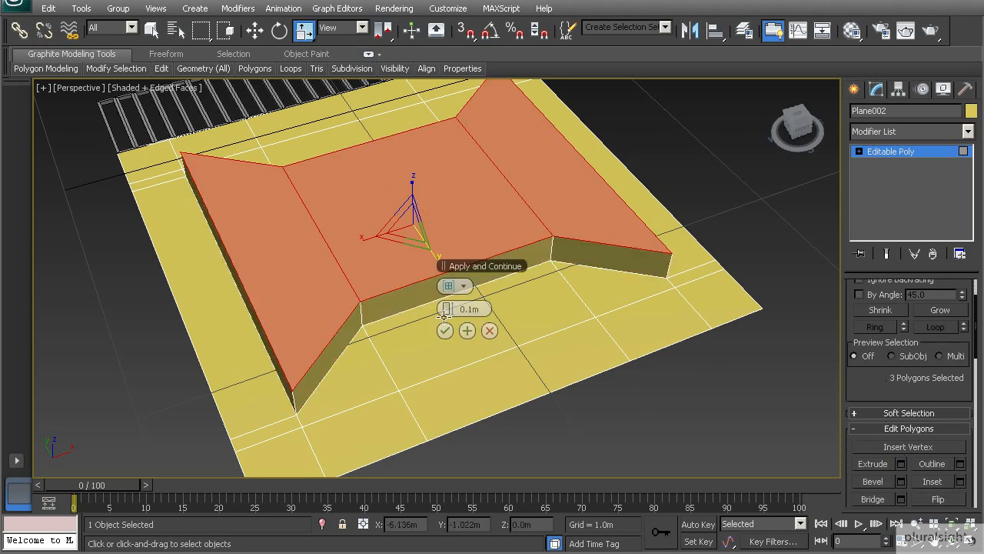
left_click_drag(485, 309, 378, 312)
middle_click_drag(377, 316, 419, 330, "alt")
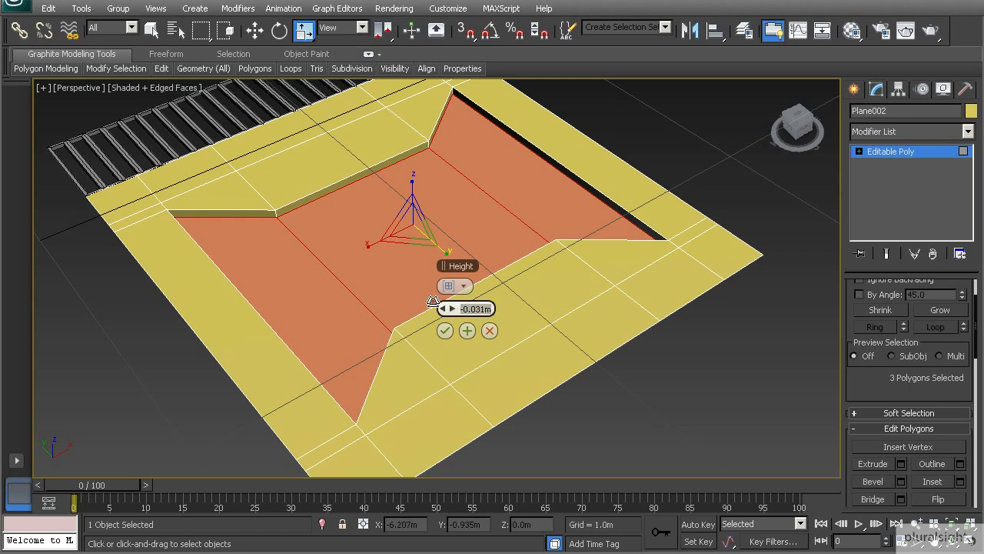
type("-.03")
key("Return")
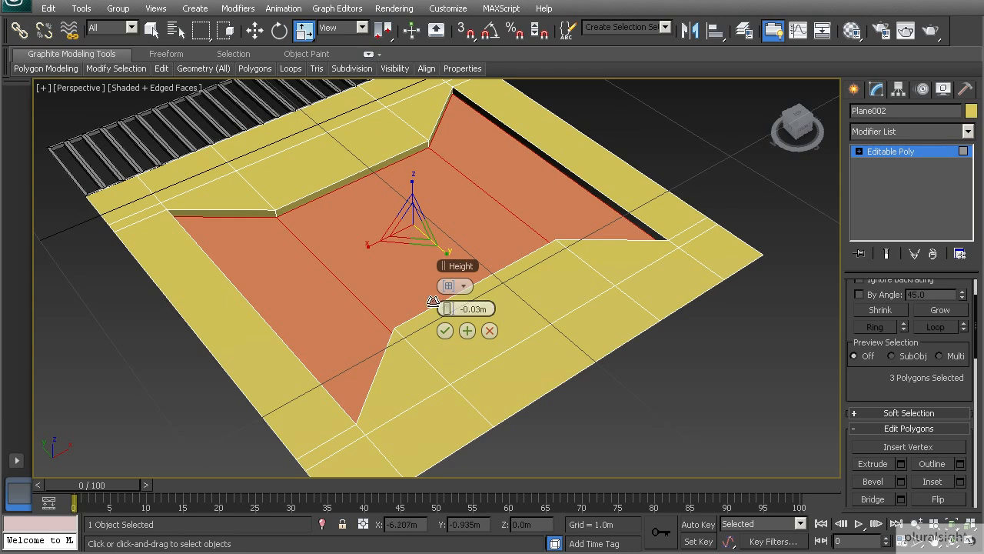
left_click(445, 332)
Select the edge ring across the border strip farthest from the grate and connect it with 1 segment at slide 0.
middle_click_drag(417, 314, 396, 301, "alt")
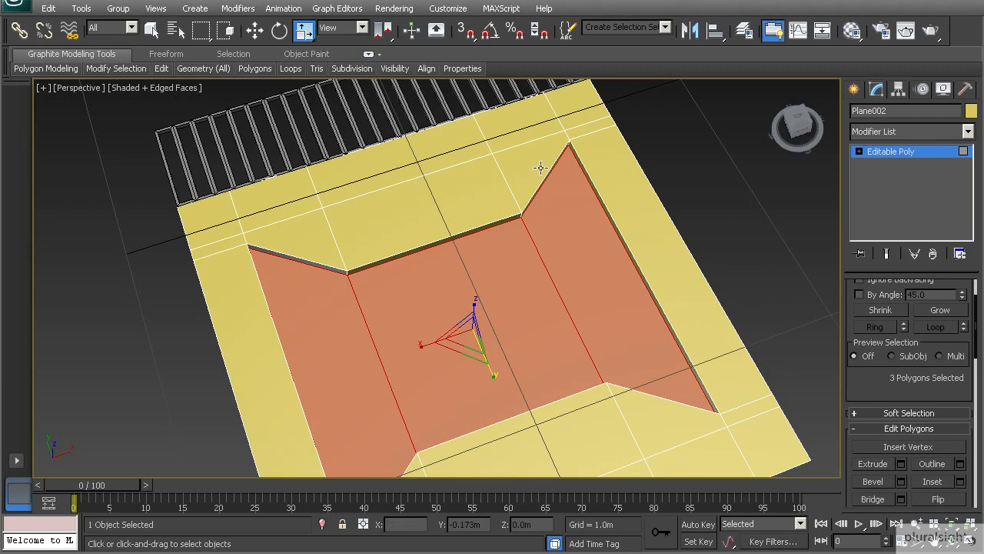
middle_click_drag(534, 174, 516, 212, "alt")
middle_click_drag(421, 255, 560, 284, "alt")
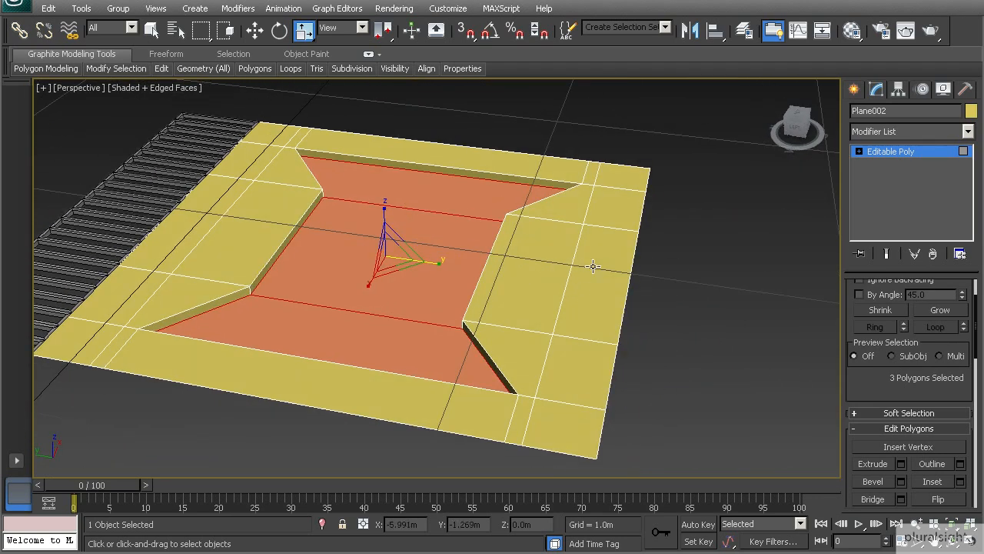
key("2")
left_click(598, 226)
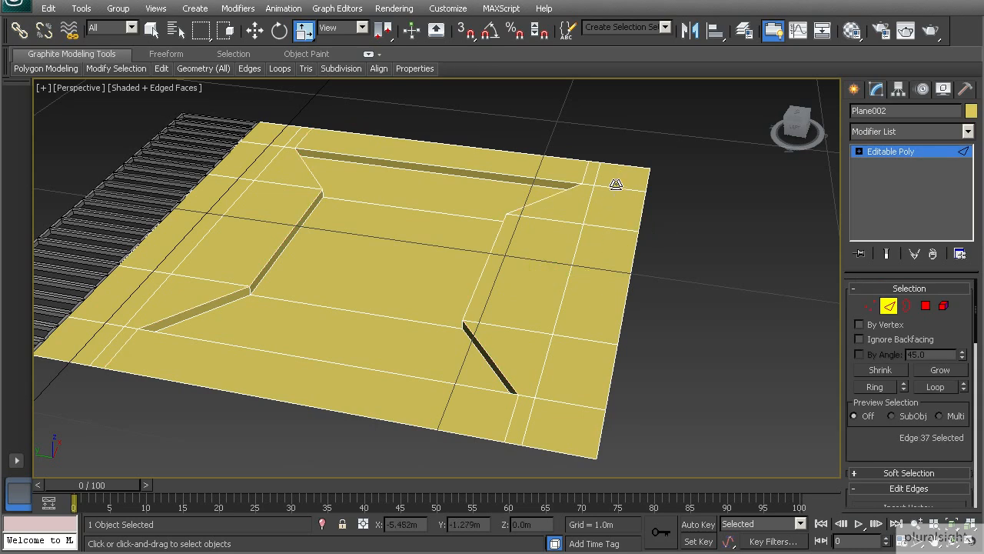
key("alt+r")
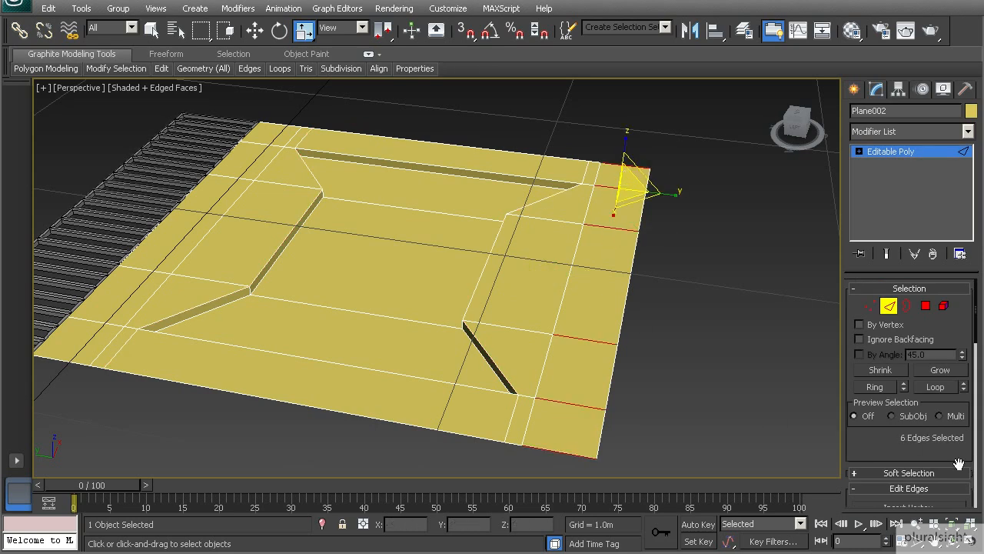
scroll(914, 401, "down", 2)
scroll(915, 400, "down", 2)
left_click(959, 492)
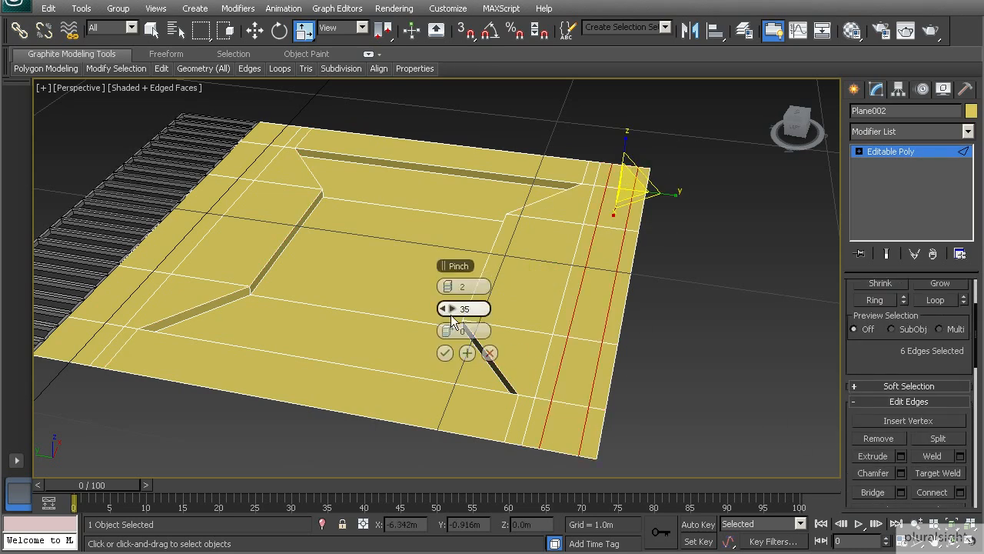
left_click(443, 291)
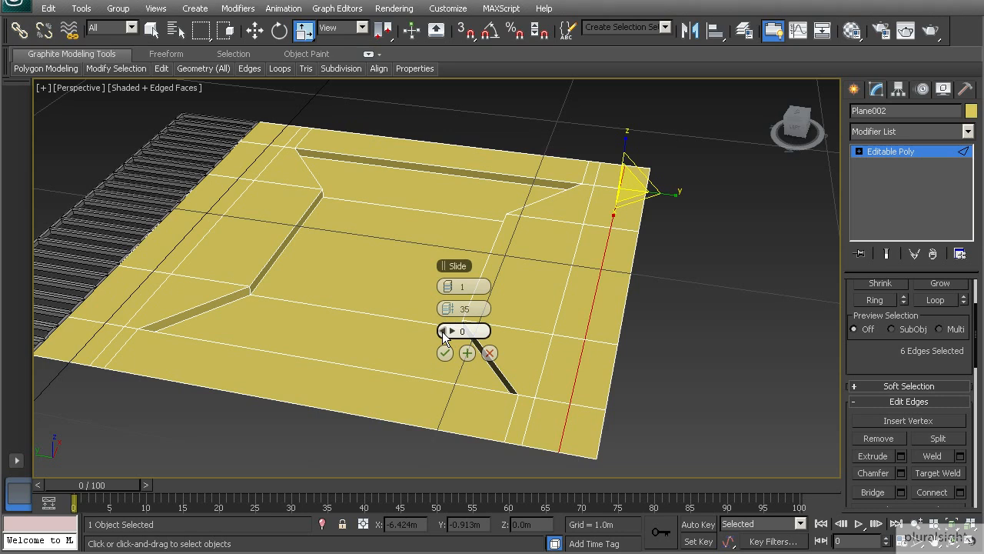
left_click(445, 353)
Select the edge ring across the border strip beside the grate, connect it with 1 segment, and switch to polygon editing.
middle_click_drag(347, 312, 435, 290)
left_click(435, 290)
left_click(488, 199, "shift")
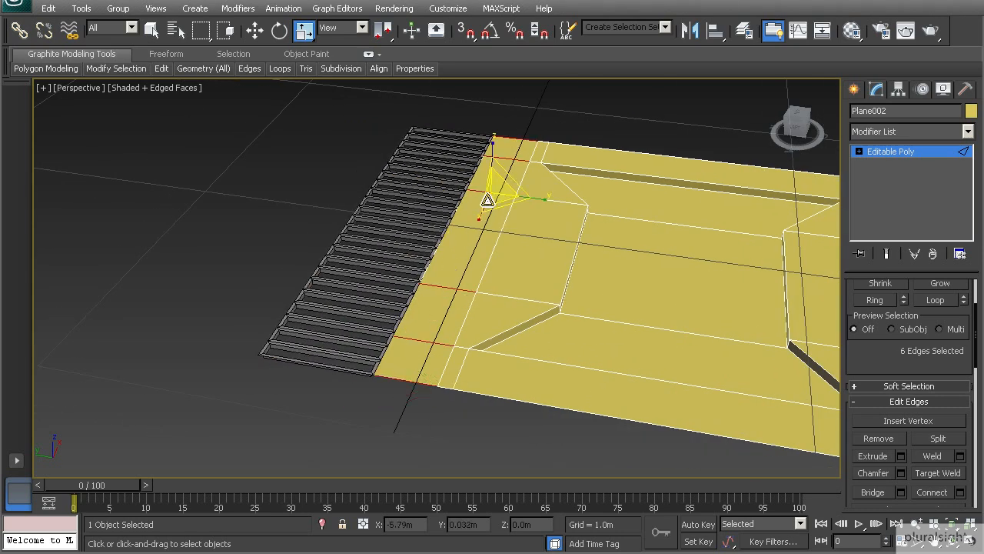
left_click(930, 492)
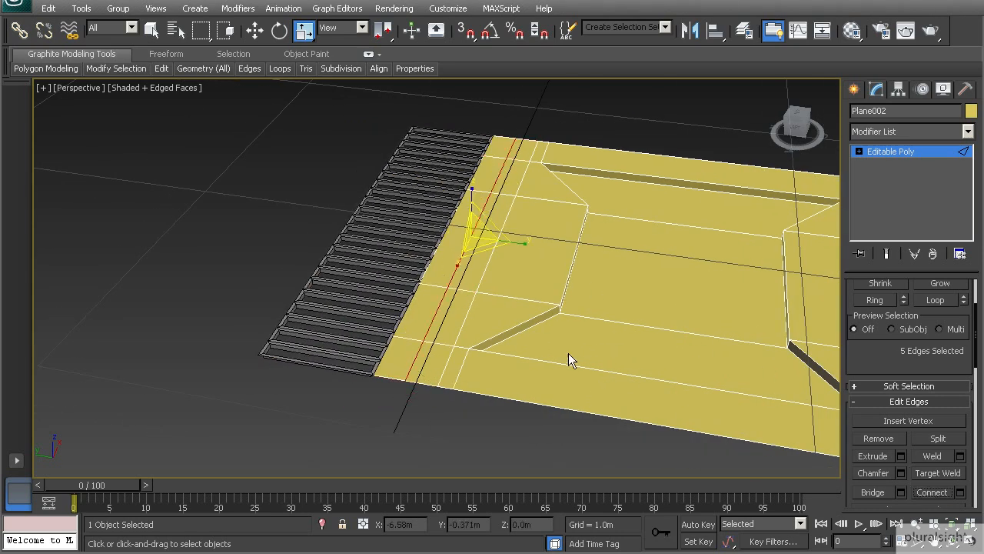
scroll(538, 350, "down", 4)
key("4")
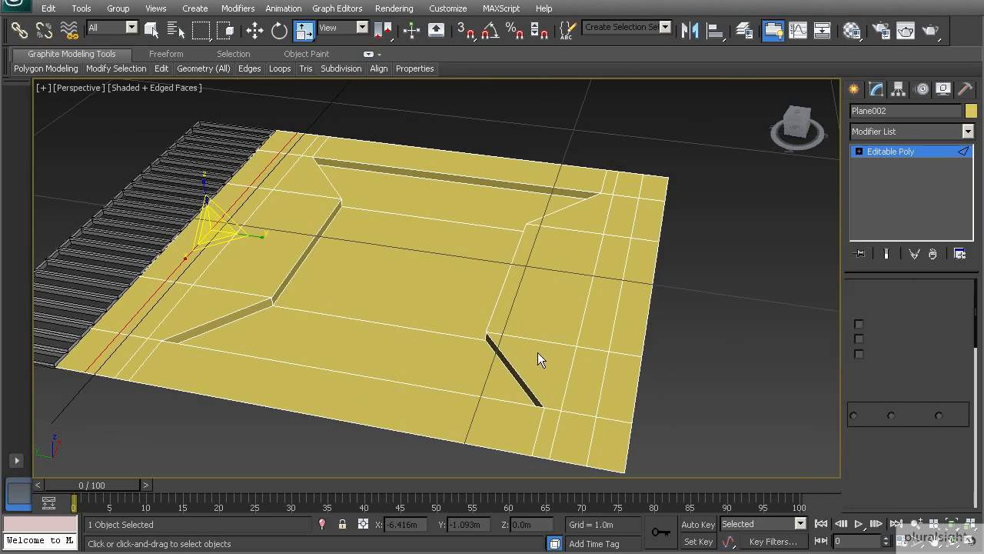
Select the middle polygon in each of the two opposite border strips and inset both by 0.02 m.
left_click(604, 296)
left_click(231, 222, "ctrl")
middle_click_drag(325, 262, 301, 280, "alt")
scroll(924, 431, "down", 3)
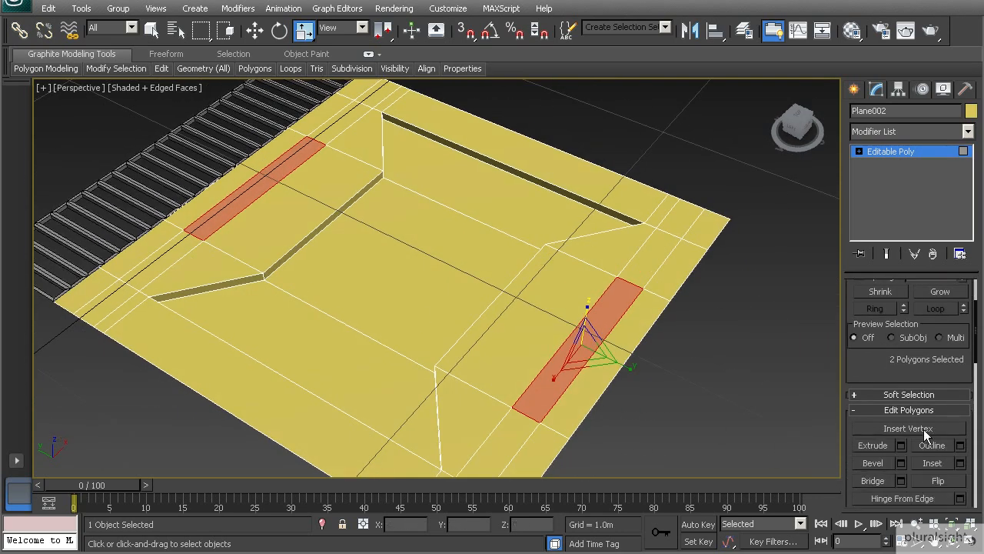
left_click(960, 463)
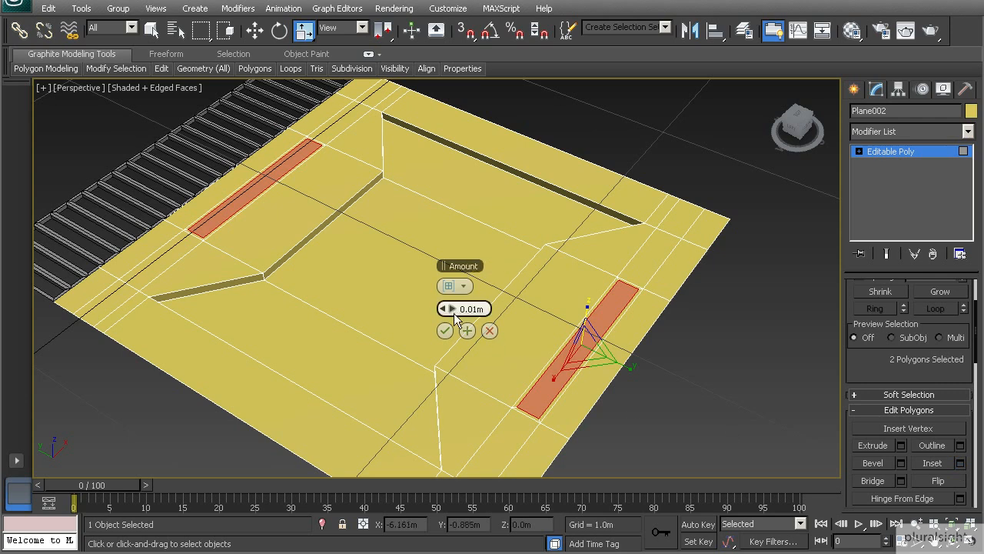
left_click_drag(453, 309, 455, 309)
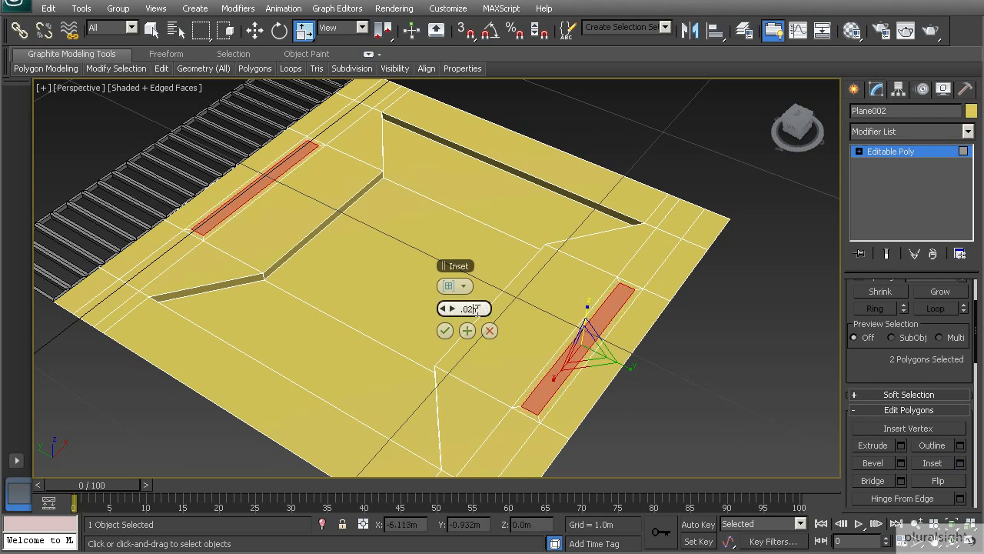
left_click(444, 330)
Scale the two inset polygons down along X so they form shorter slots in the border strips.
middle_click_drag(650, 343, 582, 322, "alt")
left_click_drag(434, 398, 473, 379)
middle_click_drag(473, 379, 677, 438, "alt")
left_click(901, 447)
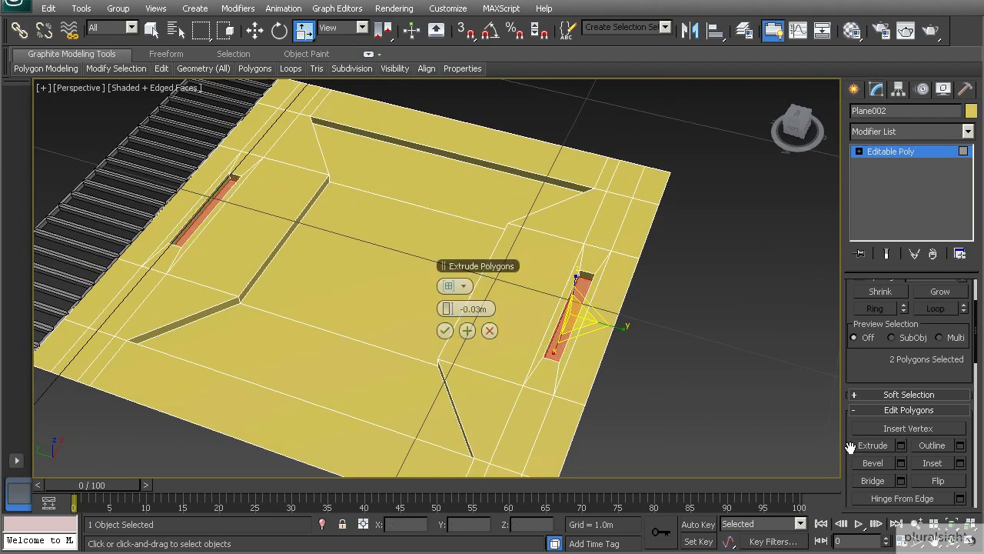
middle_click_drag(558, 376, 562, 344, "alt")
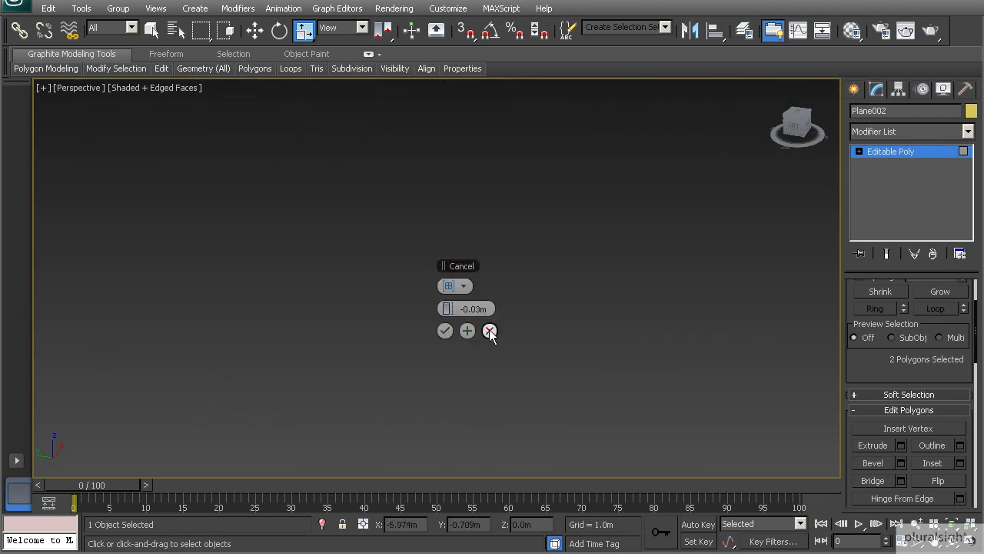
middle_click_drag(495, 314, 506, 318, "alt")
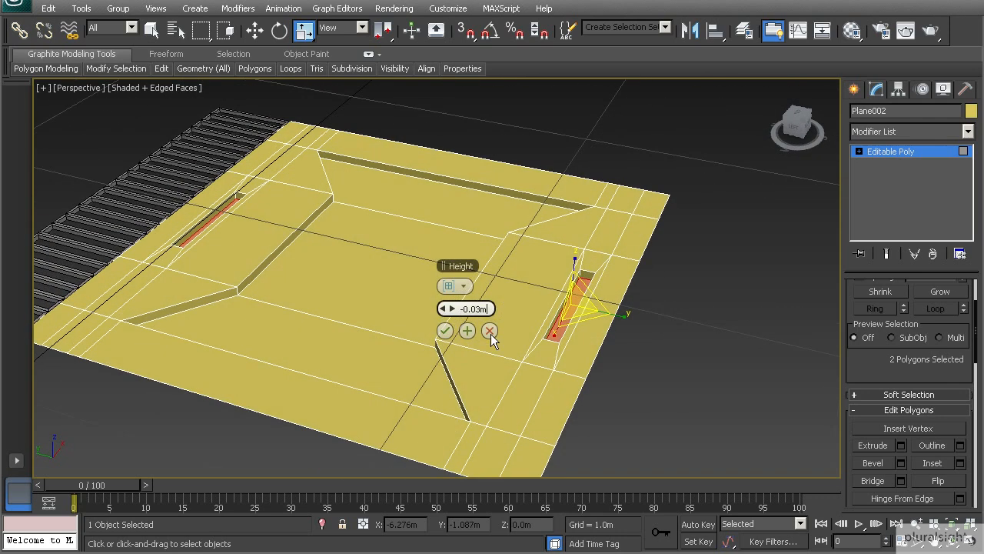
left_click(490, 330)
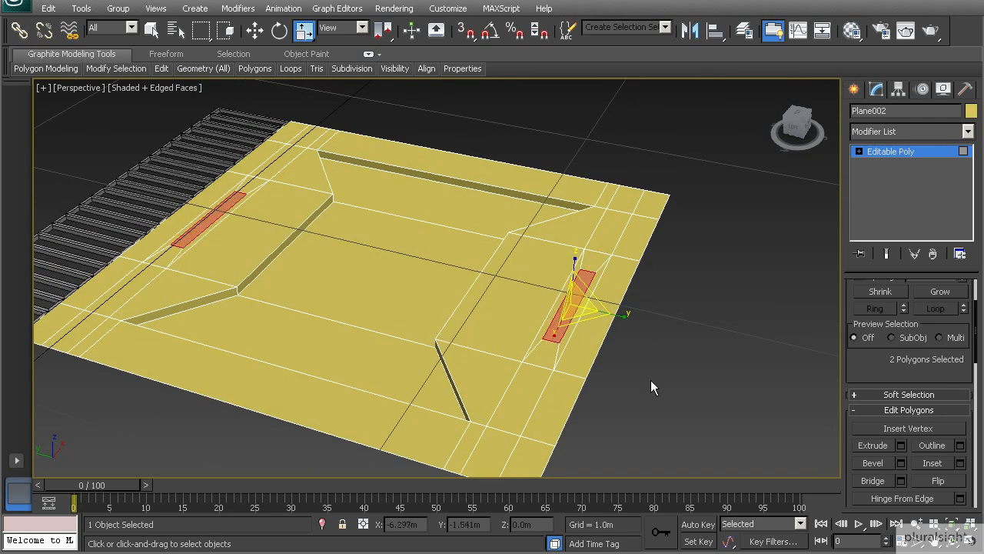
Extrude the two inset slot polygons downwards by a freehand amount to recess them into the border strips.
left_click(901, 446)
left_click_drag(444, 312, 385, 316)
middle_click_drag(530, 331, 589, 326, "alt")
scroll(558, 350, "up", 4)
scroll(551, 313, "down", 3)
left_click(445, 353)
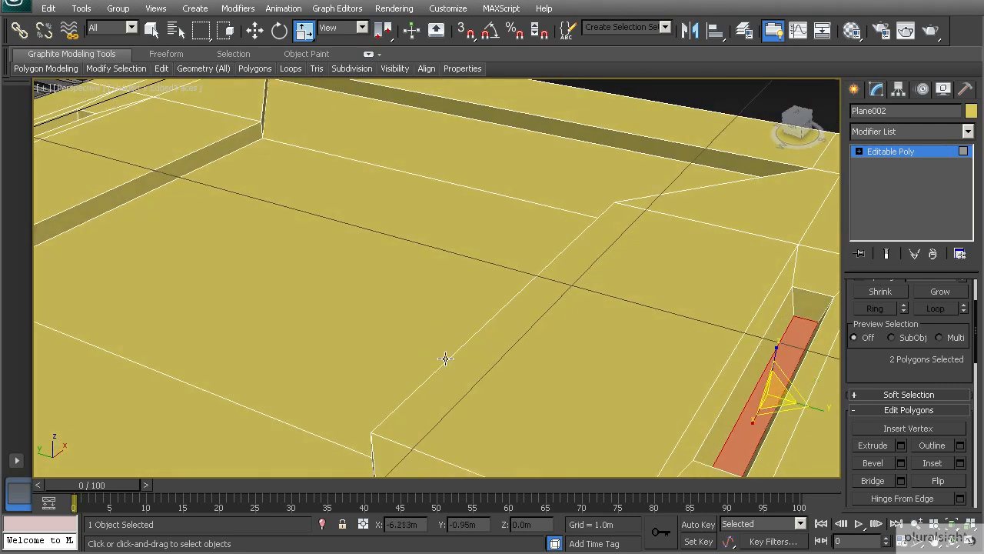
Set the floor panel's object colour to black and assign it the 01 - Default material.
scroll(455, 364, "down", 5)
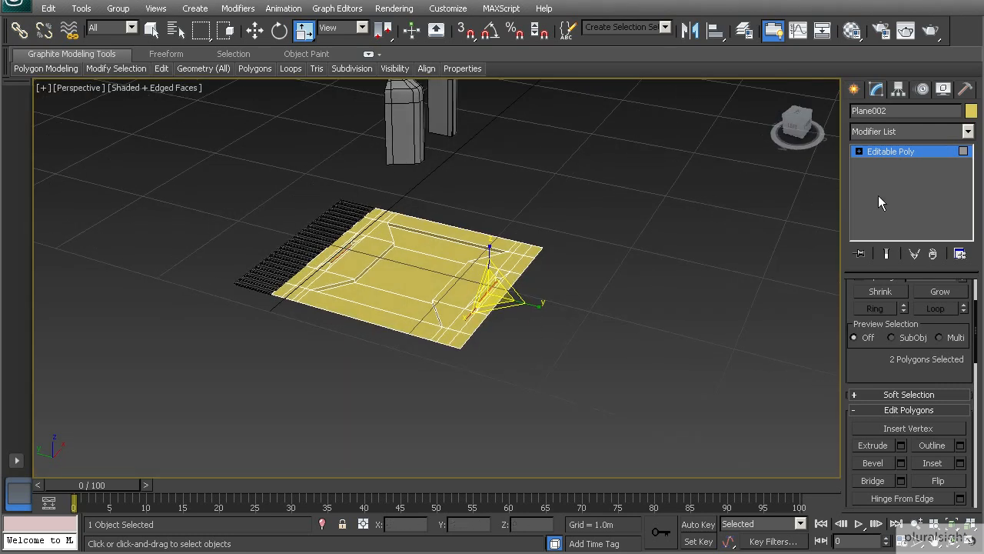
left_click(971, 111)
left_click(748, 440)
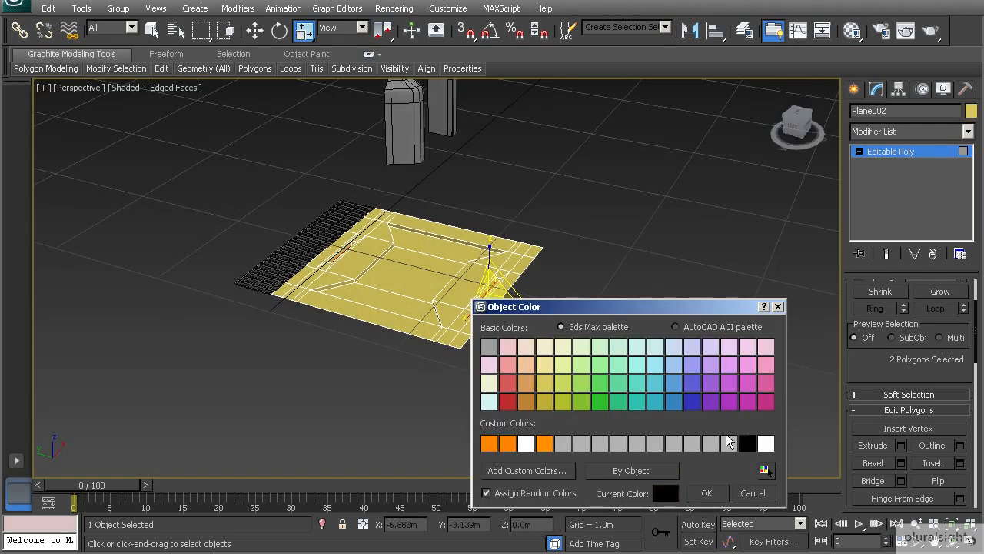
left_click(706, 493)
left_click(852, 30)
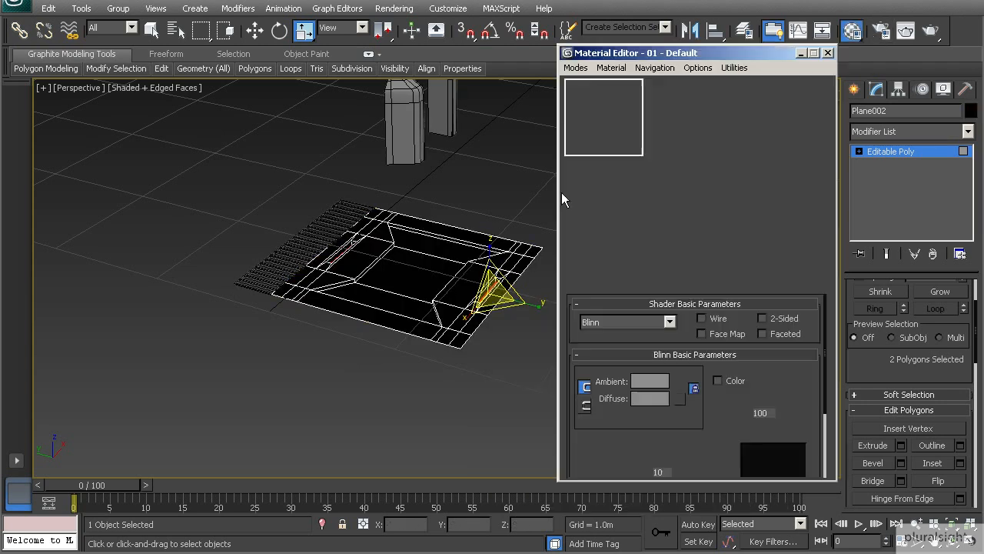
left_click(615, 259)
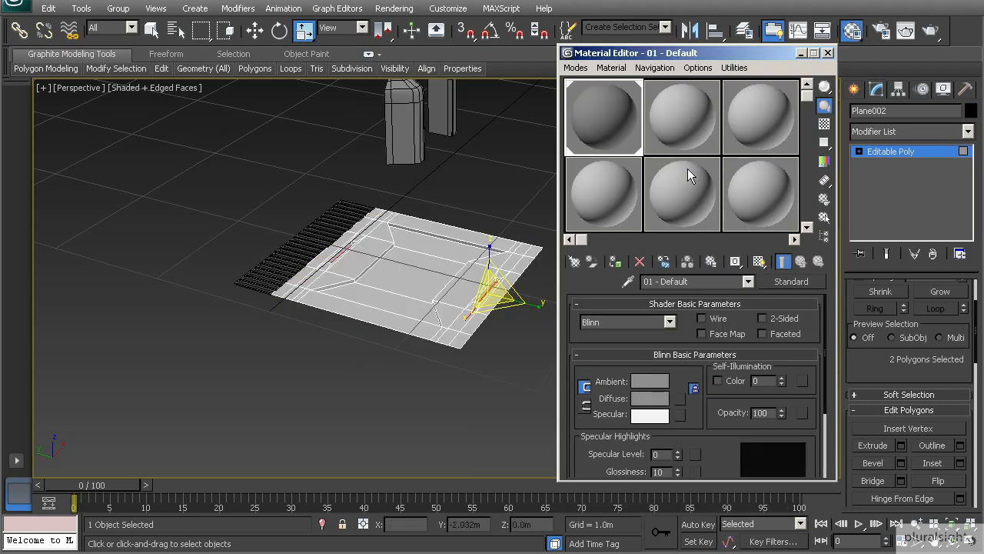
left_click(829, 54)
Deselect the slot polygons and leave polygon editing to return the floor panel to object level.
left_click(480, 191)
scroll(480, 191, "up", 5)
middle_click_drag(435, 204, 376, 260, "alt")
scroll(404, 226, "down", 3)
middle_click_drag(524, 291, 463, 261, "alt")
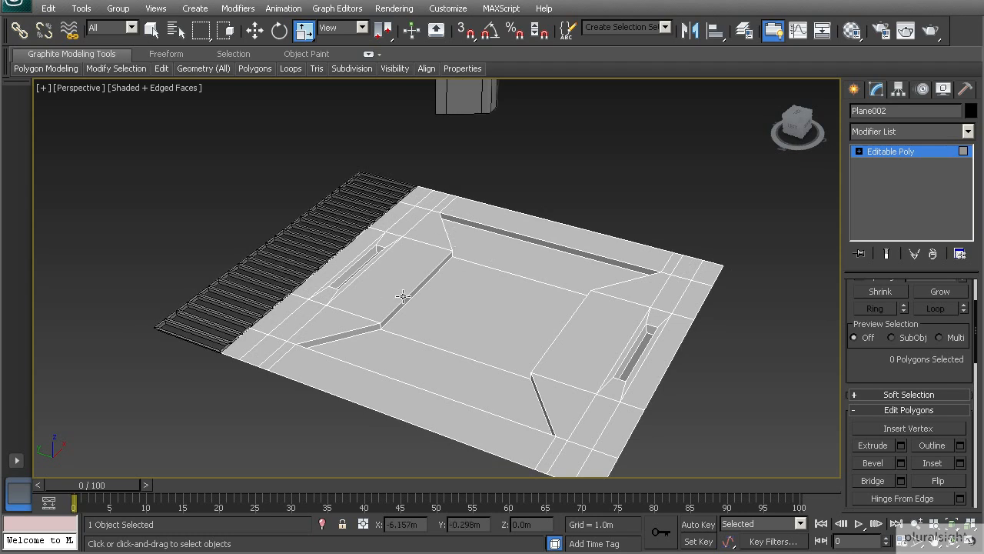
middle_click_drag(488, 368, 408, 339, "alt")
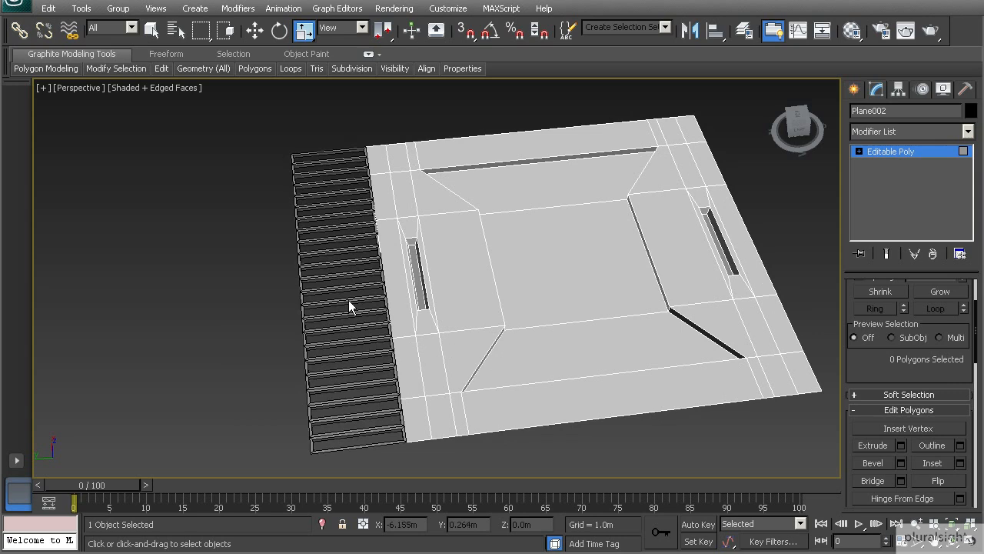
left_click(874, 151)
middle_click_drag(624, 263, 544, 289, "alt")
scroll(463, 323, "down", 3)
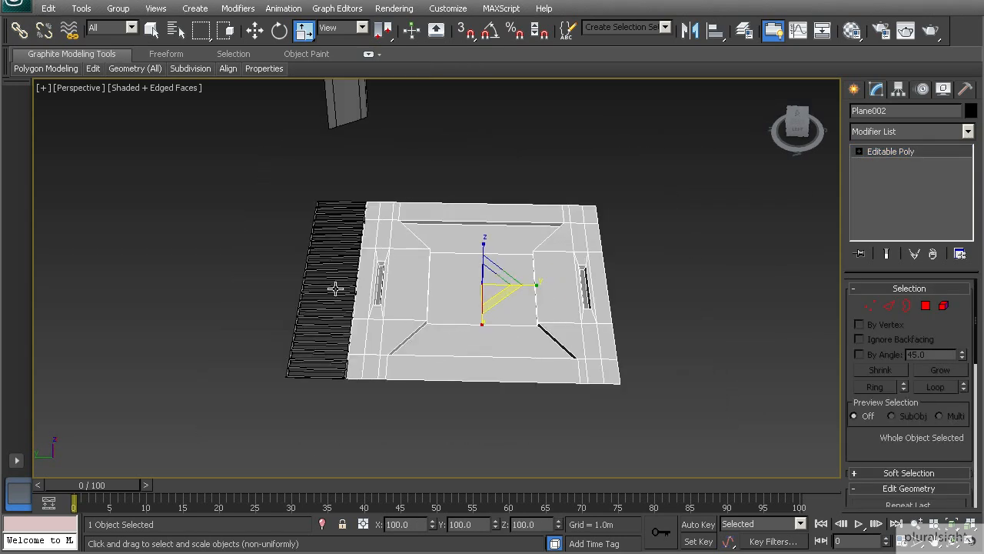
Clone the grate and floor panel together along Y as one instance set abutting the original panel's free edge, and clear the selection.
left_click(333, 286)
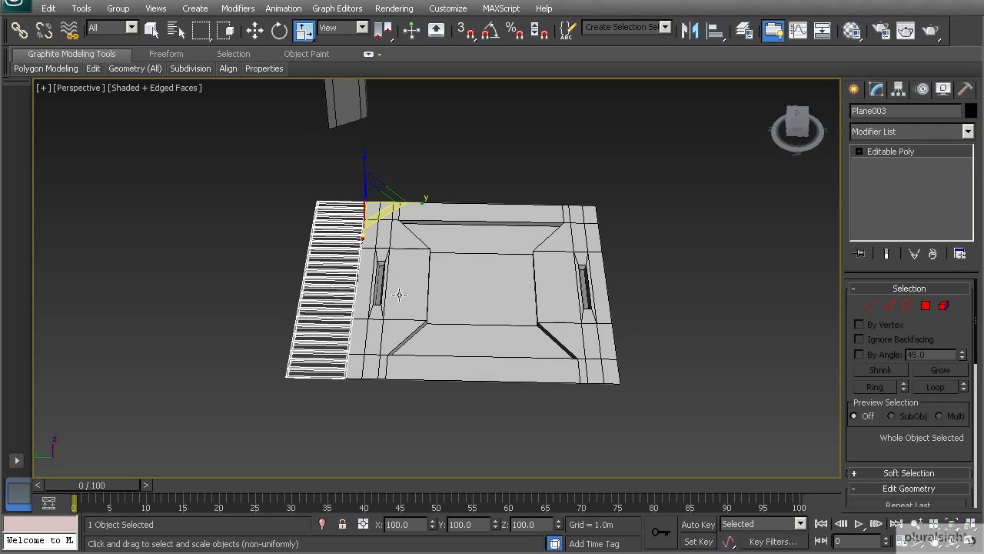
left_click(389, 251, "ctrl")
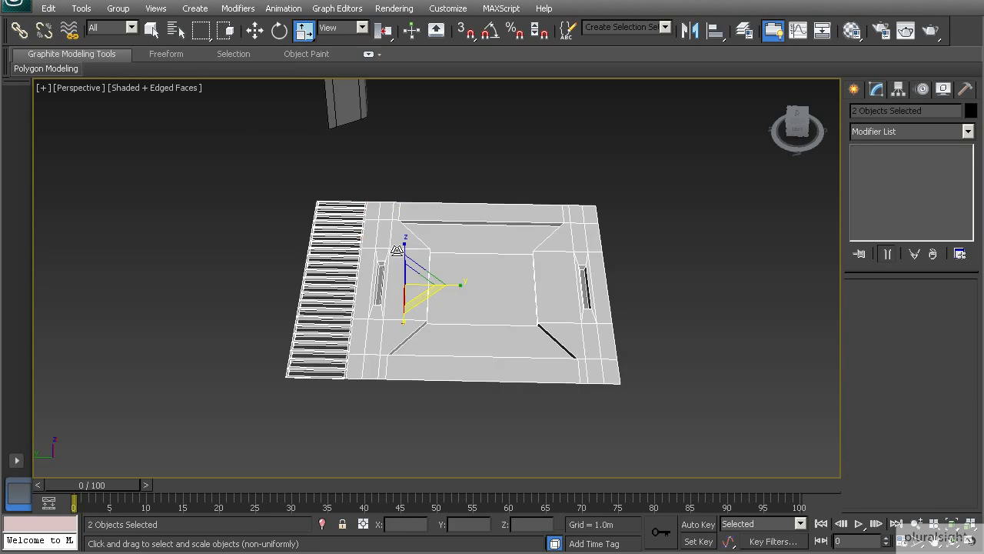
left_click(253, 34)
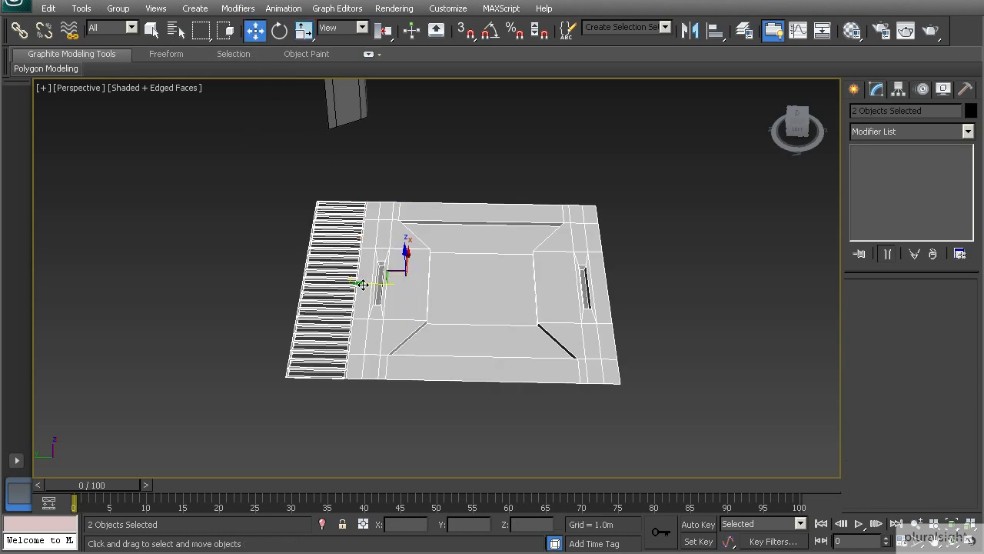
mouse_move(361, 285)
left_mouse_down("shift")
mouse_move(639, 300)
mouse_move(660, 311)
left_mouse_up("shift")
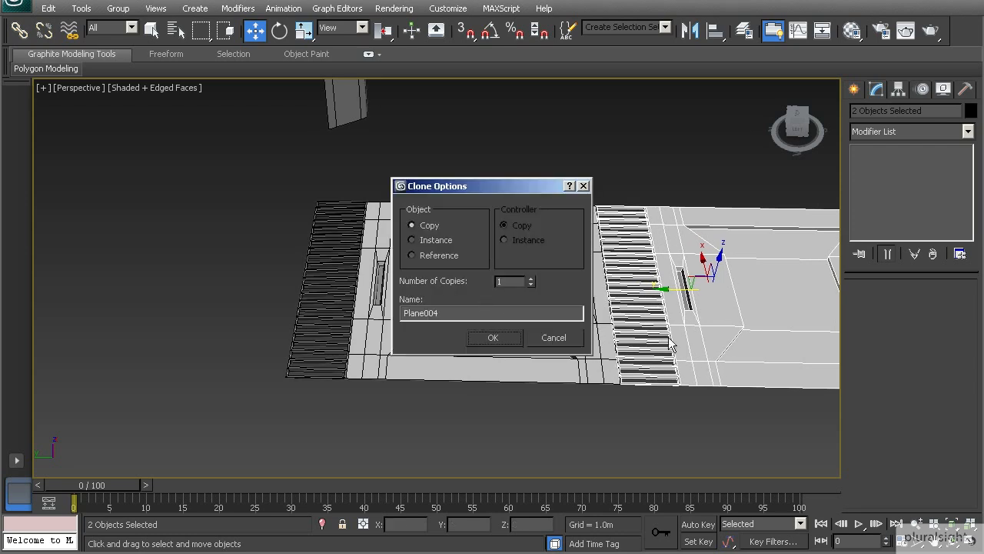
left_click(570, 361)
mouse_move(475, 189)
left_mouse_down()
mouse_move(329, 172)
mouse_move(164, 171)
left_mouse_up()
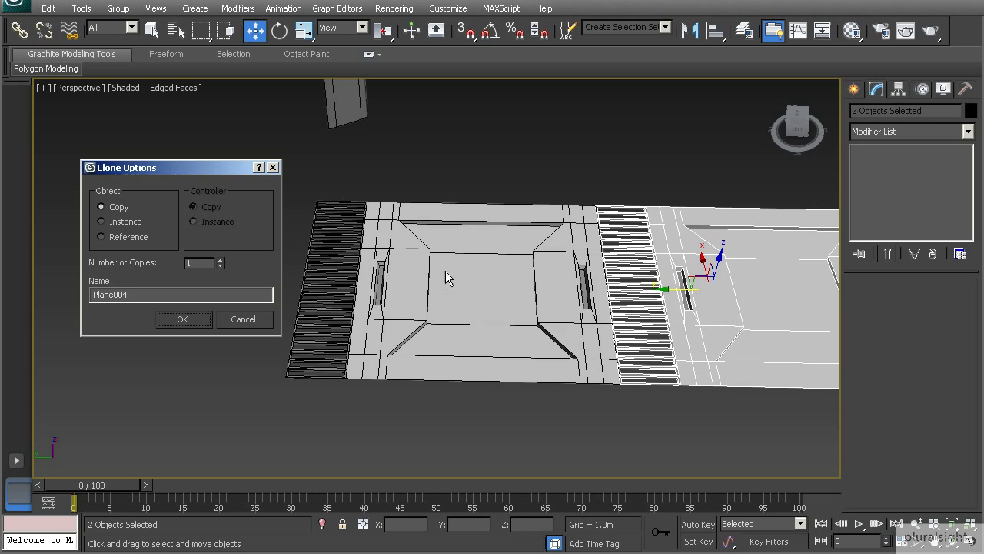
left_click(102, 222)
left_click(189, 317)
middle_click_drag(502, 290, 425, 295)
key("ctrl+d")
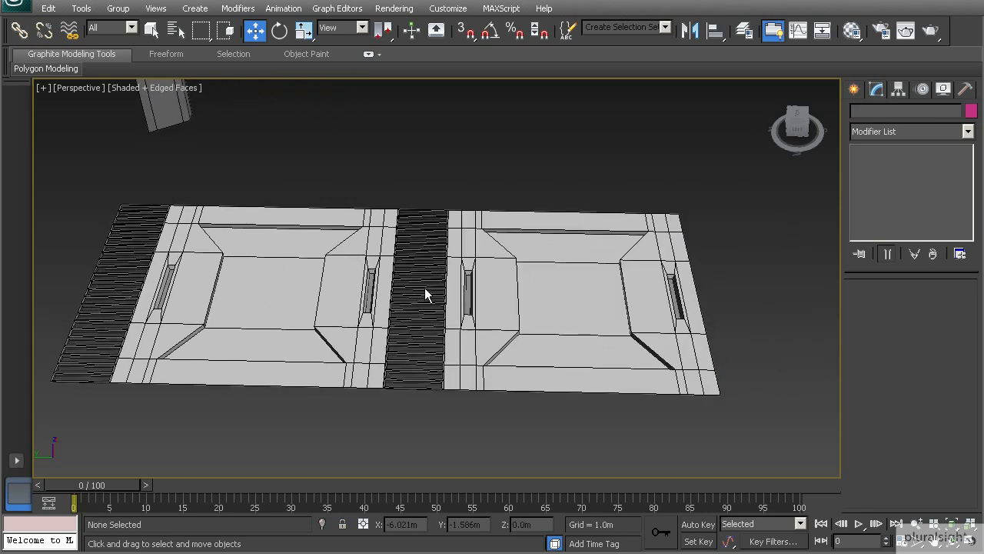
Clone the middle grate along Y as a single instance against the second panel's free edge.
left_click(425, 295)
mouse_move(415, 207)
left_mouse_down("shift")
mouse_move(600, 219)
mouse_move(684, 231)
mouse_move(686, 241)
left_mouse_up("shift")
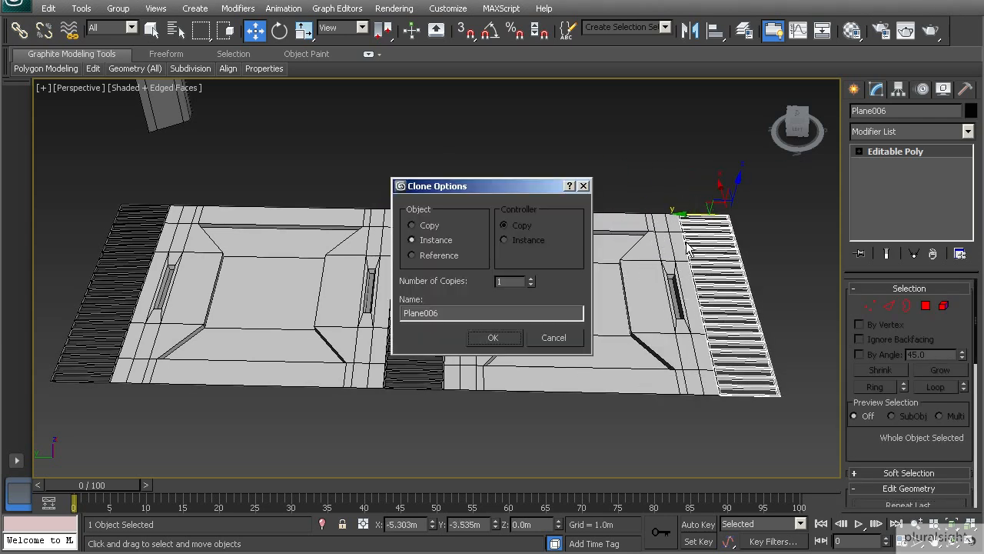
left_click(493, 339)
mouse_move(500, 346)
middle_mouse_down("alt")
mouse_move(466, 391)
mouse_move(516, 341)
middle_mouse_up("alt")
Select the second panel, the middle grate and the first grate in turn to check that they are instanced.
left_click(603, 279)
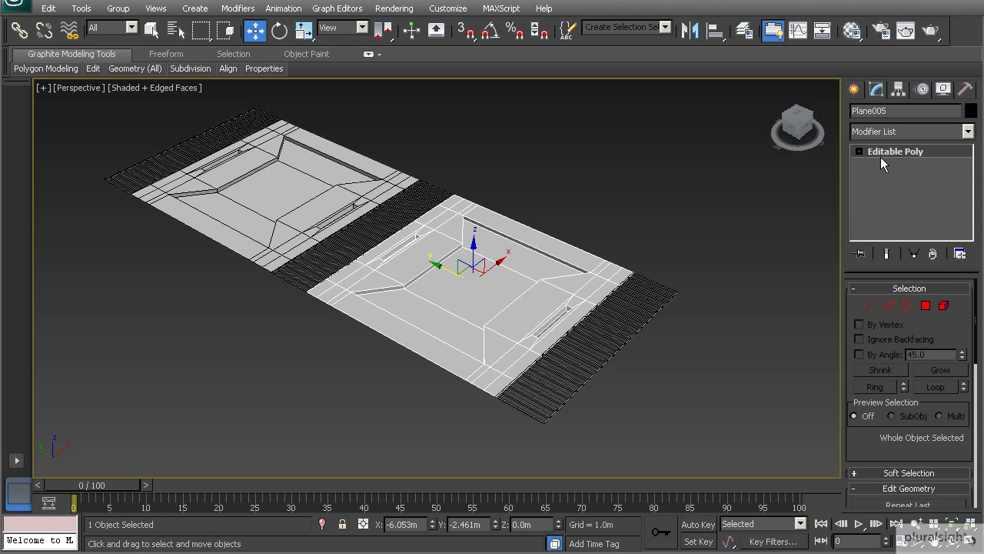
left_click(369, 218)
left_click(366, 220)
left_click(314, 210)
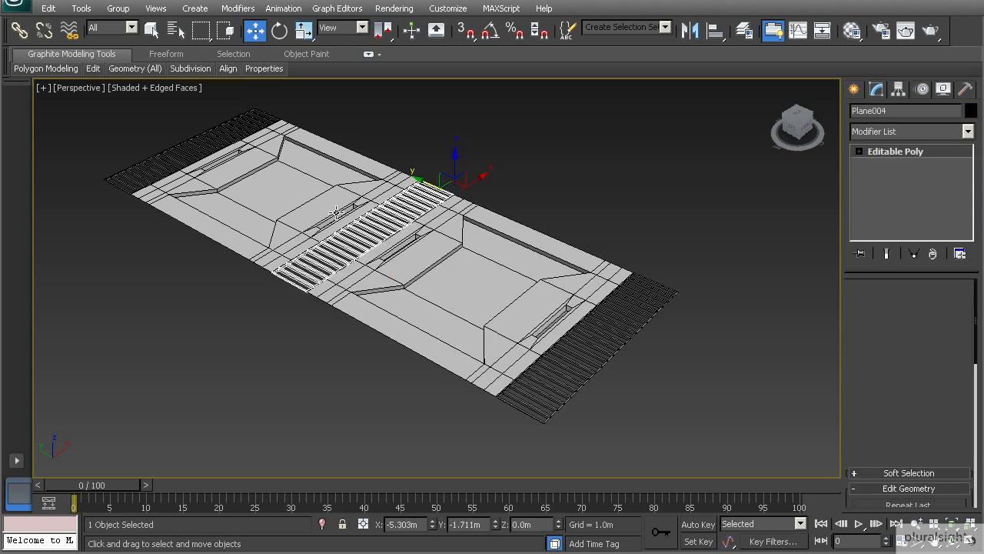
left_click(200, 148)
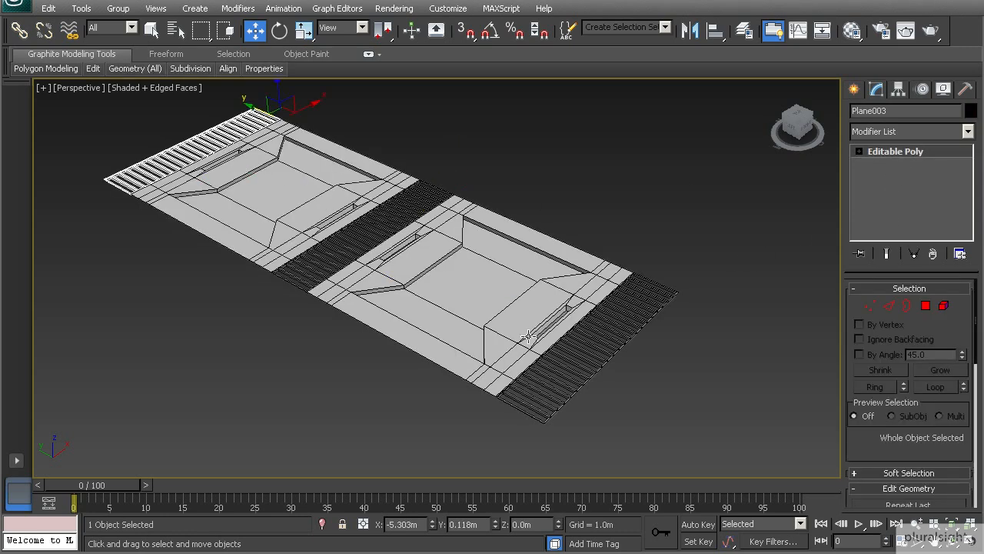
Examine the floor row from several angles and inspect the joint between the second panel and the end grate up close.
middle_click_drag(317, 208, 405, 295, "alt")
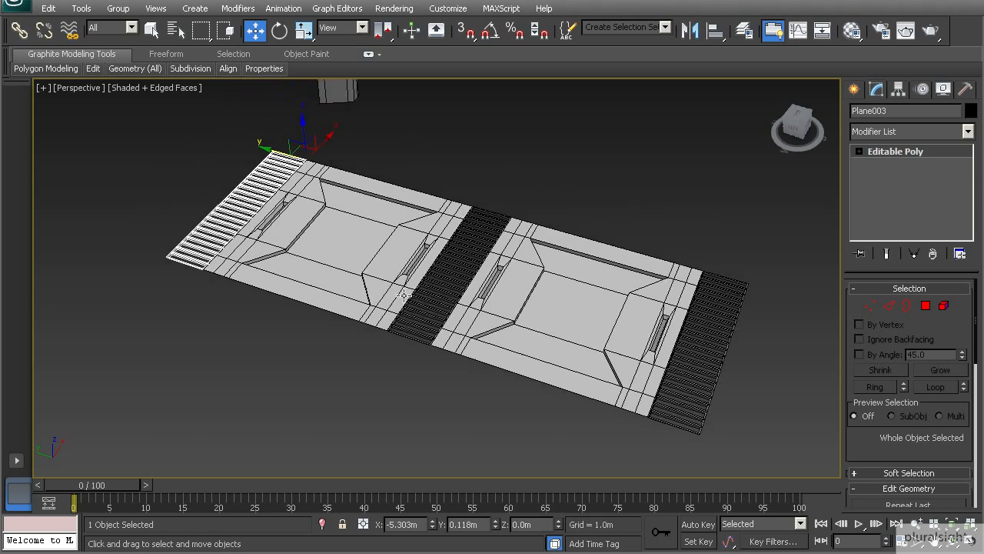
scroll(405, 296, "up", 2)
middle_click_drag(406, 248, 377, 279)
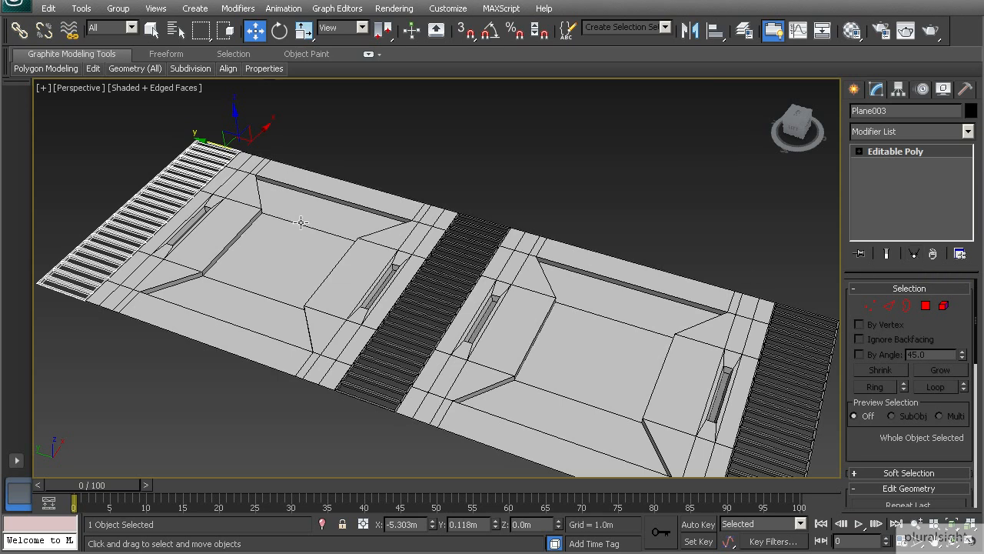
middle_click_drag(277, 244, 301, 275, "alt")
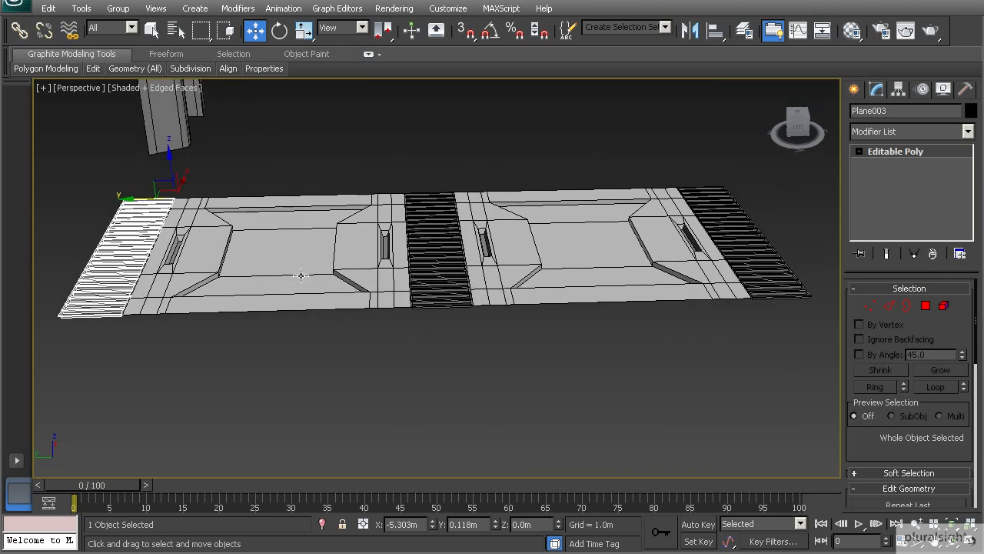
scroll(422, 269, "up", 3)
middle_click_drag(424, 269, 438, 292, "alt")
middle_click_drag(438, 265, 146, 213)
middle_click_drag(584, 292, 492, 284)
scroll(497, 291, "up", 2)
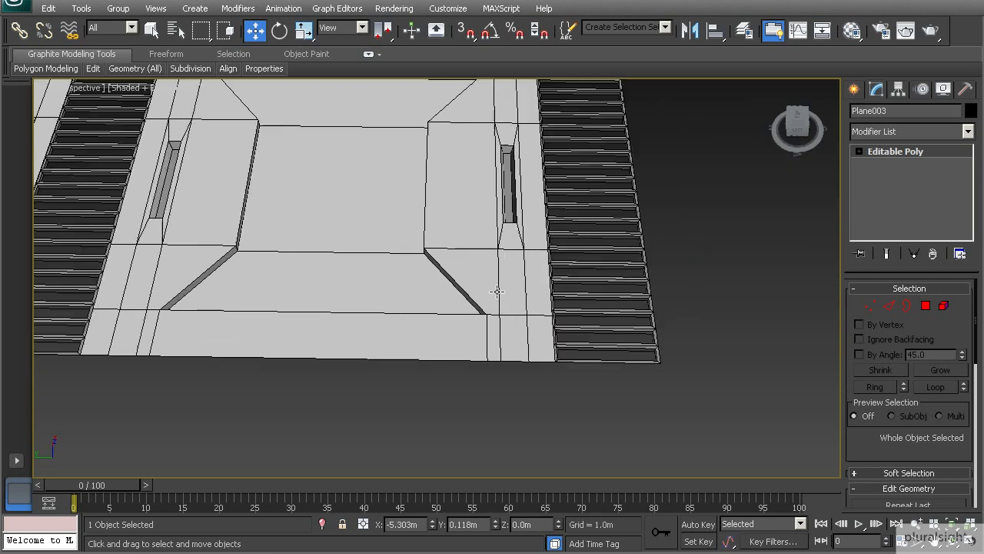
scroll(500, 293, "up", 2)
scroll(589, 334, "up", 1)
middle_click_drag(627, 345, 471, 294)
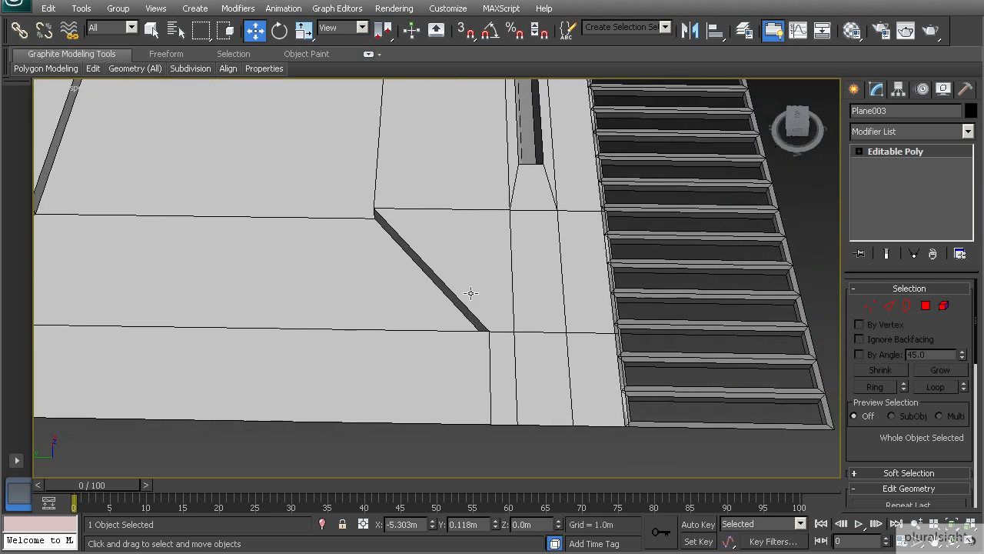
Select the end grate and nudge it slightly along Y, to about -3.541 m, to adjust its joint with the second panel.
left_click(680, 359)
middle_click_drag(620, 276, 606, 303)
scroll(583, 331, "down", 3)
middle_click_drag(550, 249, 382, 393)
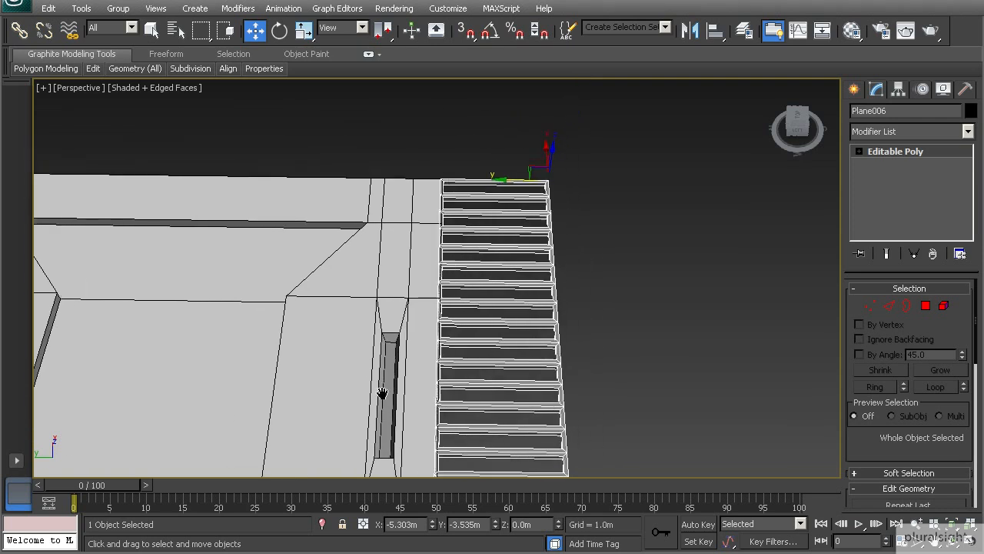
mouse_move(457, 266)
middle_mouse_down()
mouse_move(436, 213)
mouse_move(436, 321)
mouse_move(442, 258)
middle_mouse_up()
scroll(442, 258, "up", 2)
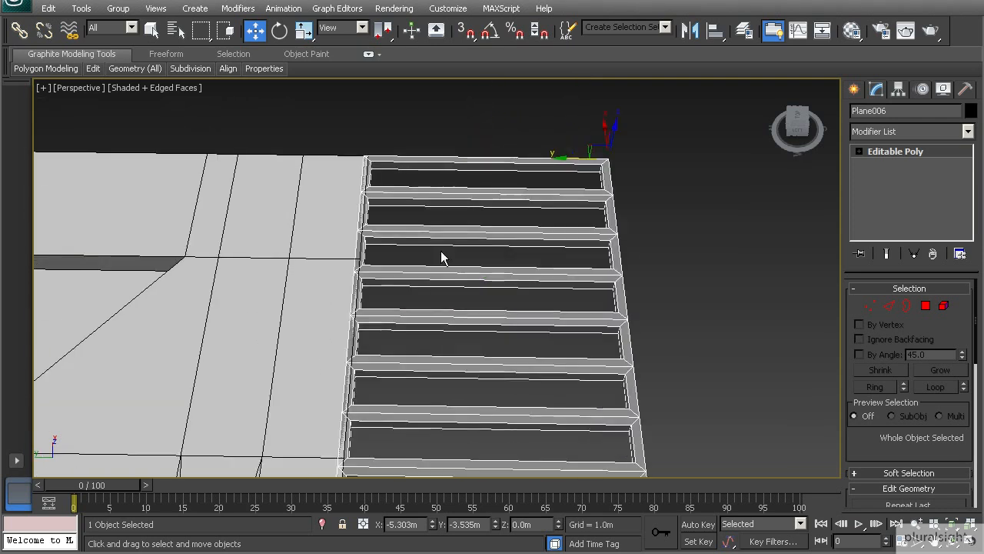
scroll(442, 257, "up", 2)
left_click_drag(620, 125, 624, 127)
Select all three grates and both floor panels together.
scroll(317, 226, "down", 3)
middle_click_drag(317, 226, 477, 251)
middle_click_drag(270, 278, 646, 288)
scroll(499, 278, "up", 3)
middle_click_drag(385, 329, 635, 302)
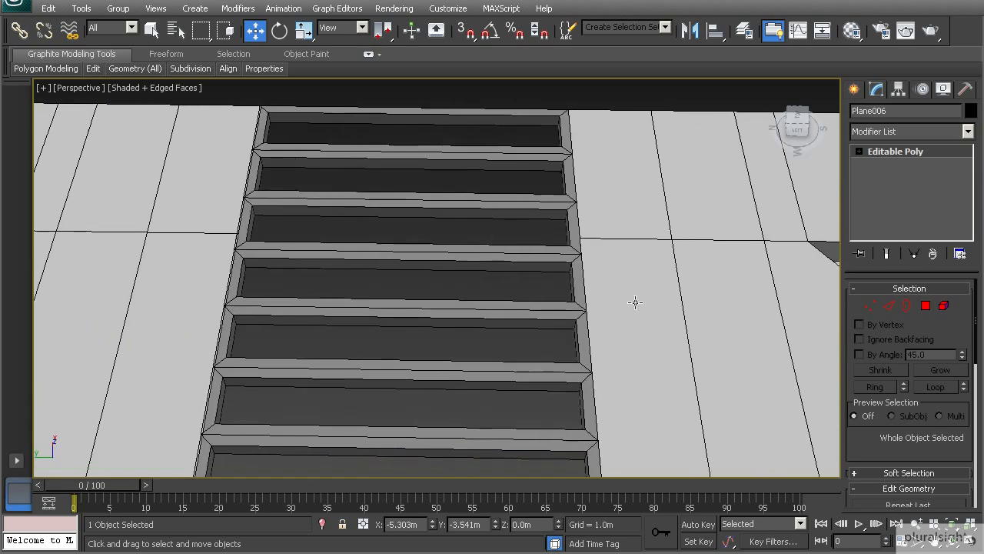
scroll(512, 300, "down", 8)
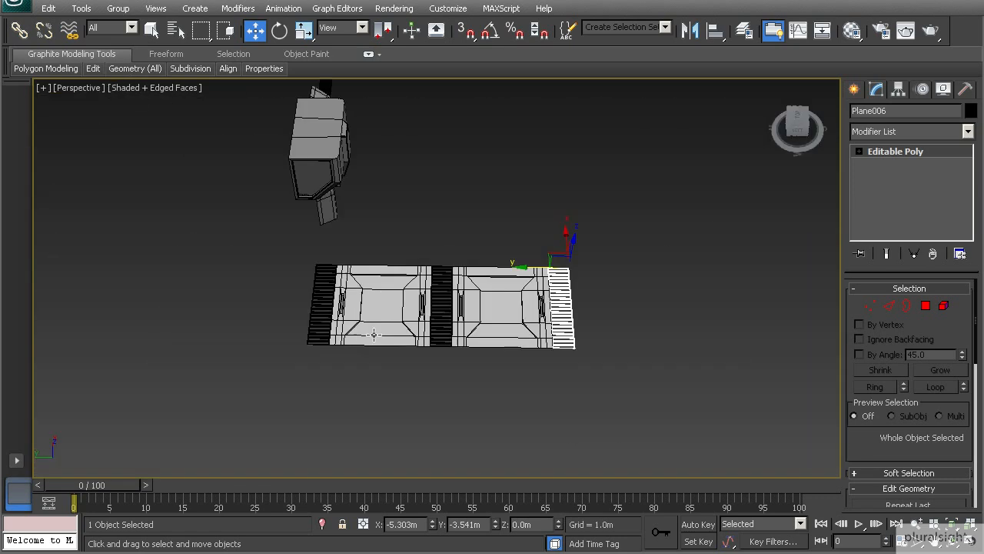
scroll(373, 334, "up", 2)
left_click_drag(743, 402, 743, 402)
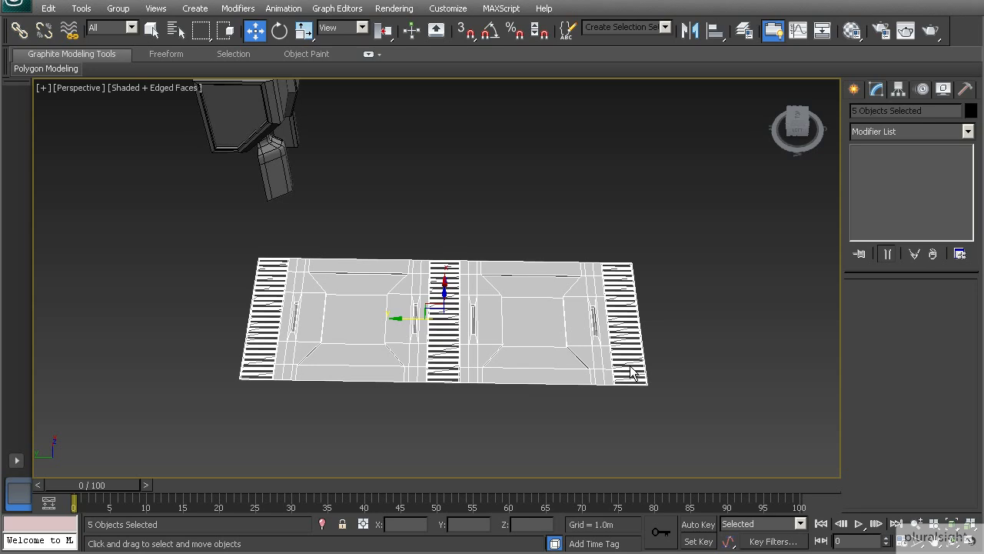
Group the selected grates and floor panels under the name "Tile".
left_click(117, 9)
left_click(126, 25)
type("Tile")
key("Return")
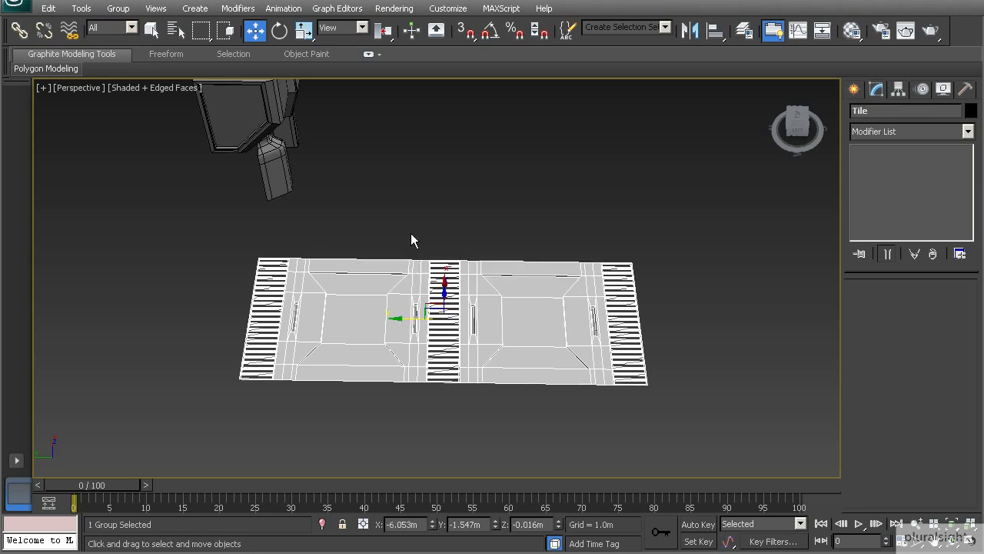
Show the viewport grid and open the Array tool for the Tile group.
middle_click_drag(582, 313, 348, 324, "alt")
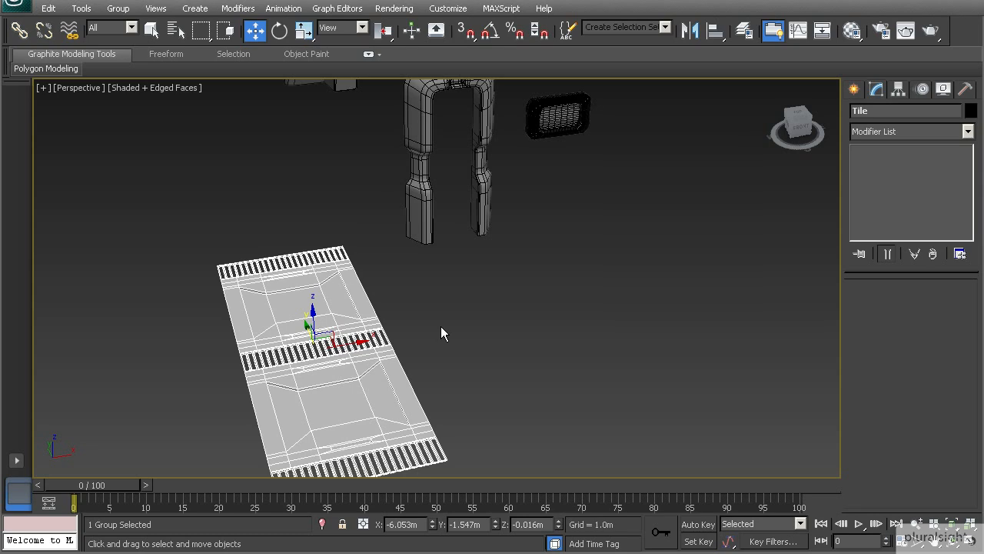
middle_click_drag(353, 345, 336, 330, "alt")
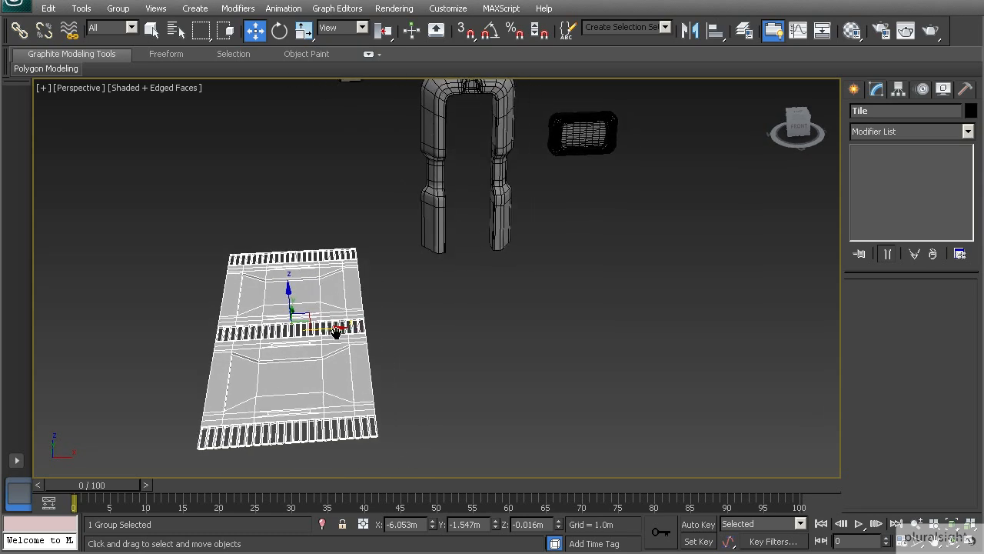
scroll(339, 329, "up", 4)
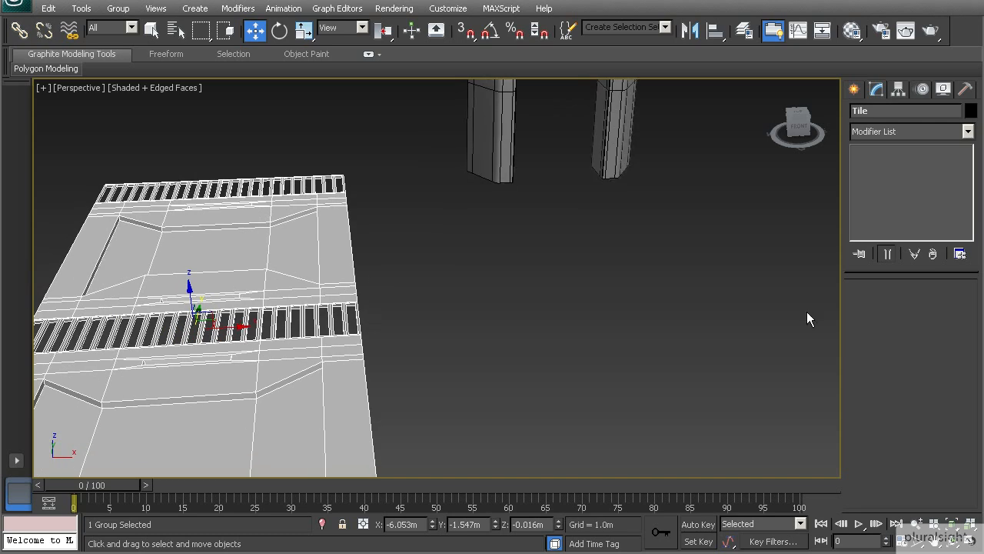
key("g")
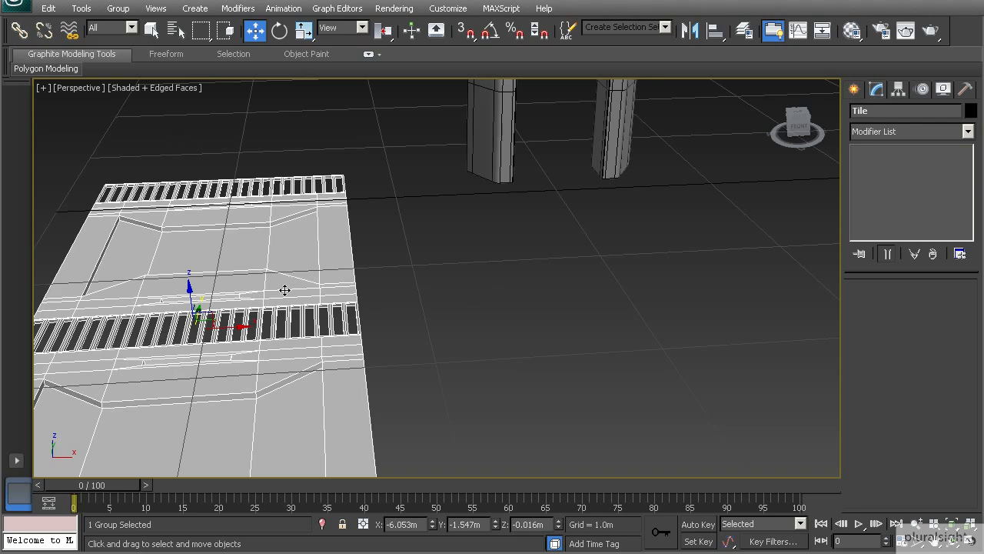
left_click(81, 9)
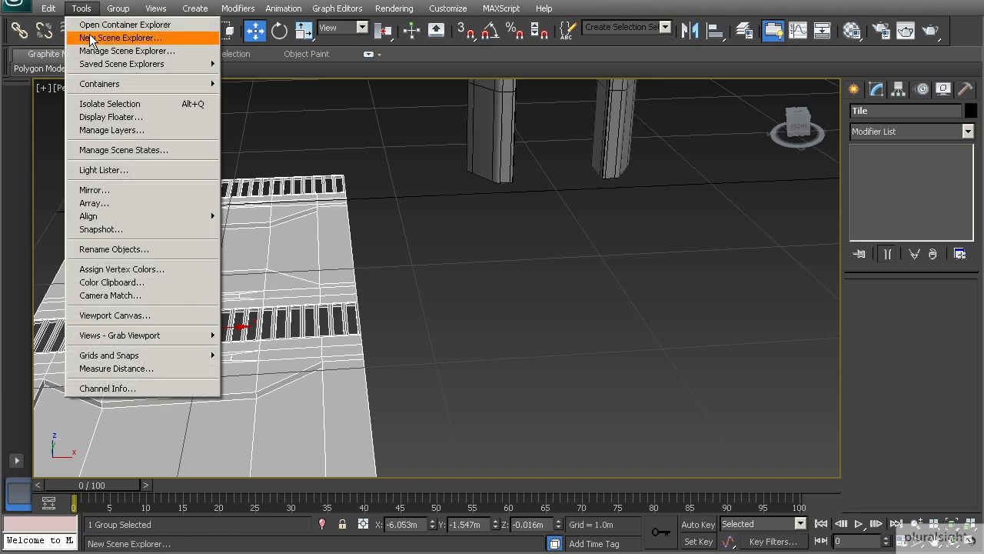
left_click(103, 203)
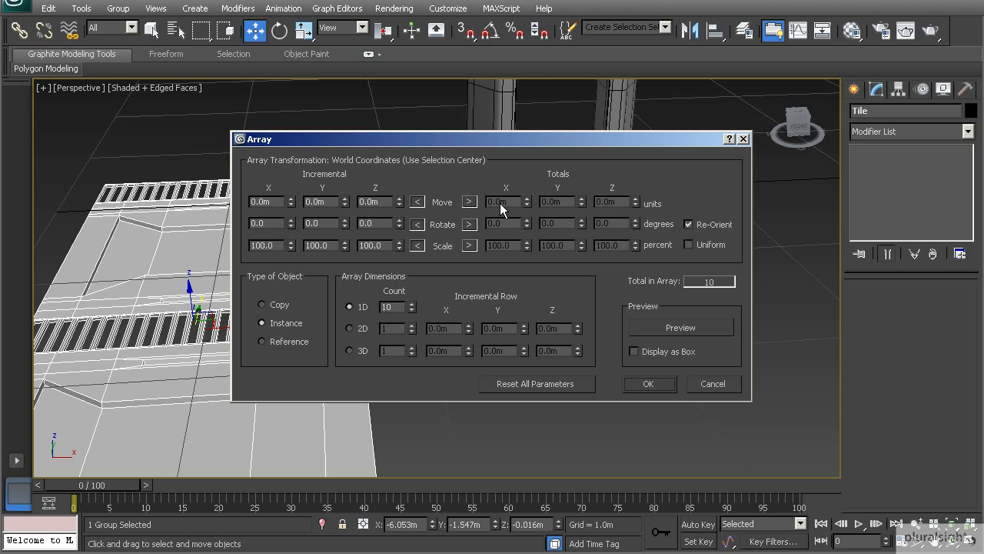
Set the array's incremental X move to 1.5 m, keep it a one-dimensional array of 10 instances, and preview it.
double_click(272, 202)
type("1.5")
left_click(350, 329)
left_click(349, 350)
left_click(349, 306)
left_click_drag(397, 307, 358, 307)
left_click(671, 329)
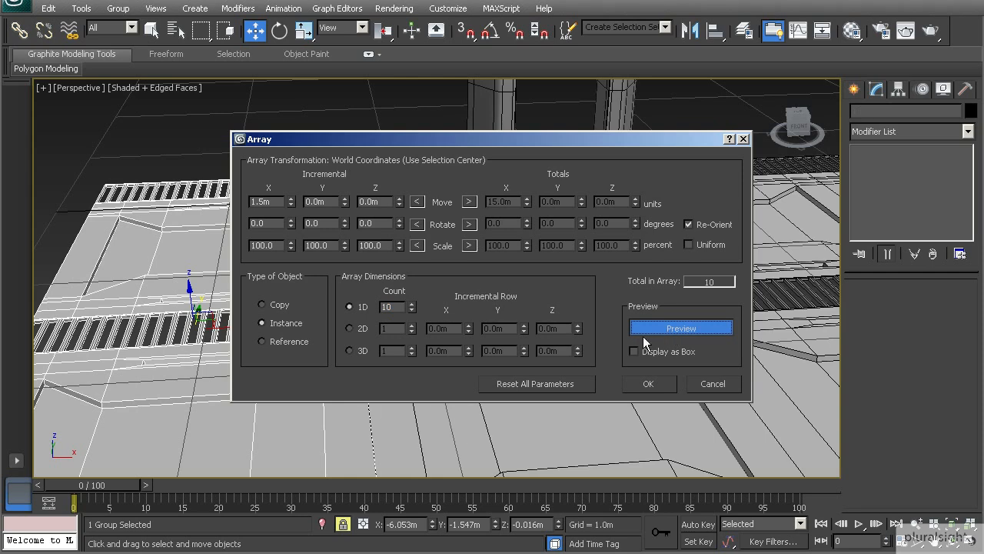
Unhide all objects in the scene.
middle_click_drag(406, 411, 198, 336, "alt")
right_click(202, 336)
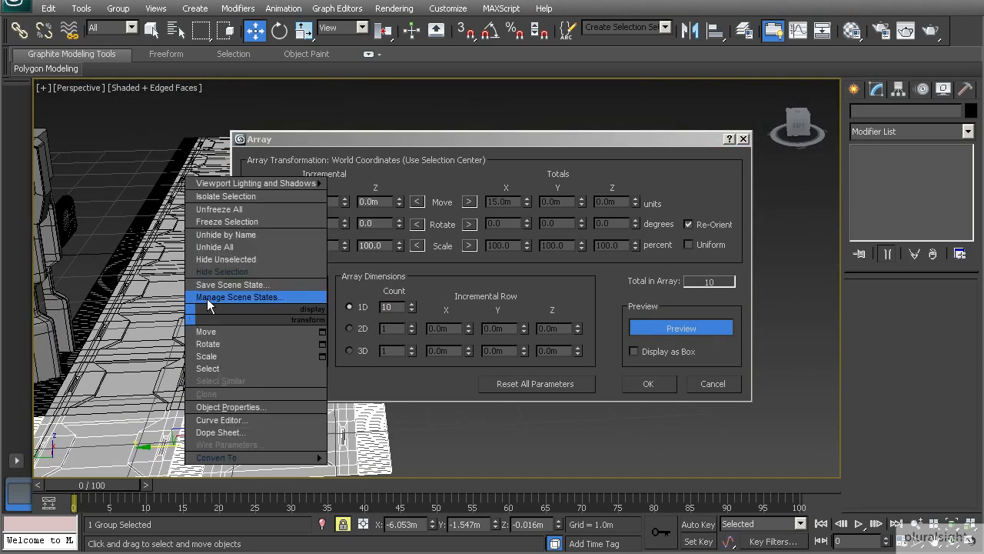
left_click(218, 248)
Examine how the previewed row of tiles fits inside the corridor from several angles.
middle_click_drag(189, 342, 248, 242, "alt")
middle_click_drag(192, 228, 209, 194)
middle_click_drag(612, 115, 259, 218)
left_click_drag(160, 242, 227, 238, "alt")
middle_click_drag(228, 238, 266, 293, "alt")
scroll(183, 277, "up", 2)
scroll(156, 287, "up", 2)
middle_click_drag(156, 288, 262, 269)
mouse_move(261, 269)
middle_mouse_down()
mouse_move(354, 315)
mouse_move(275, 262)
middle_mouse_up()
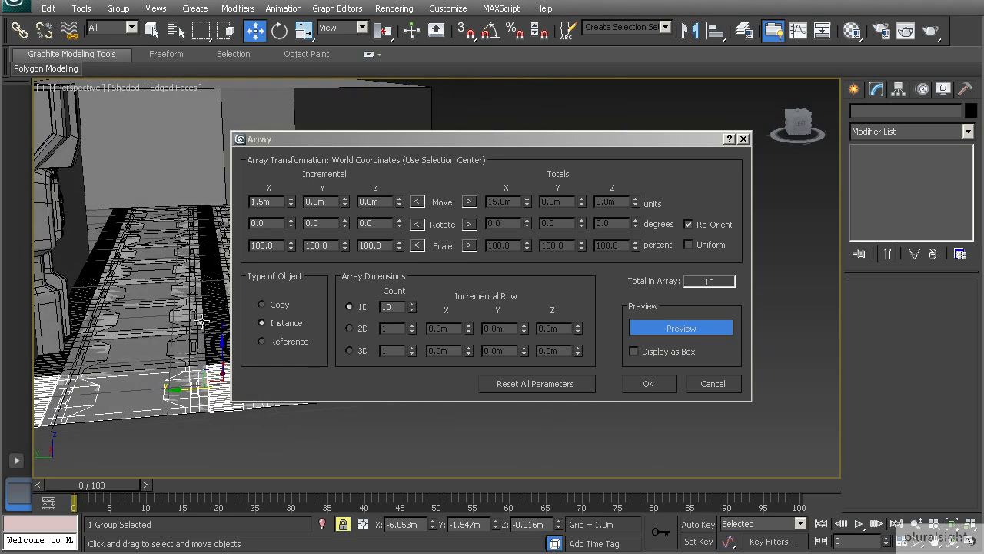
Define the array's move by totals, try a total X distance of 12.85 m, and check the preview.
left_click(656, 326)
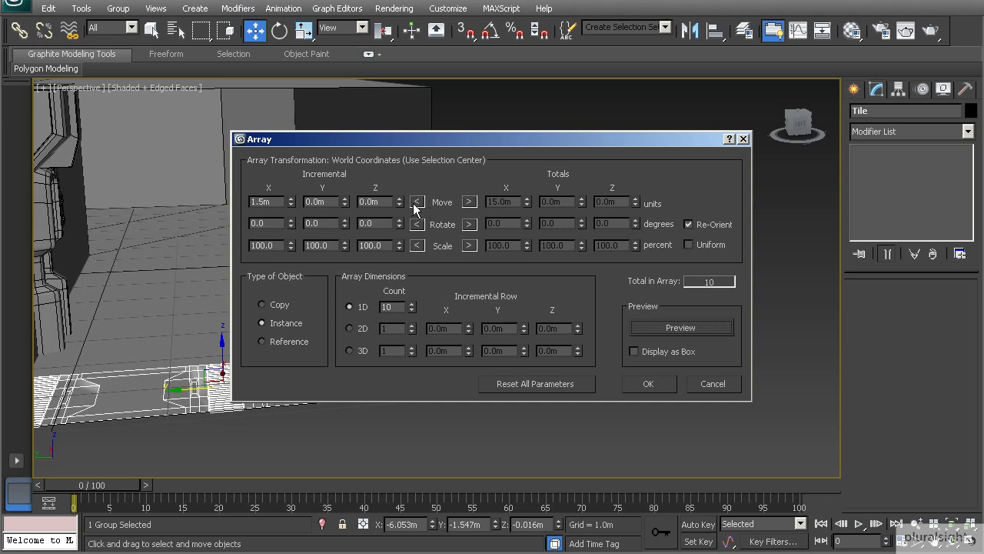
left_click(469, 202)
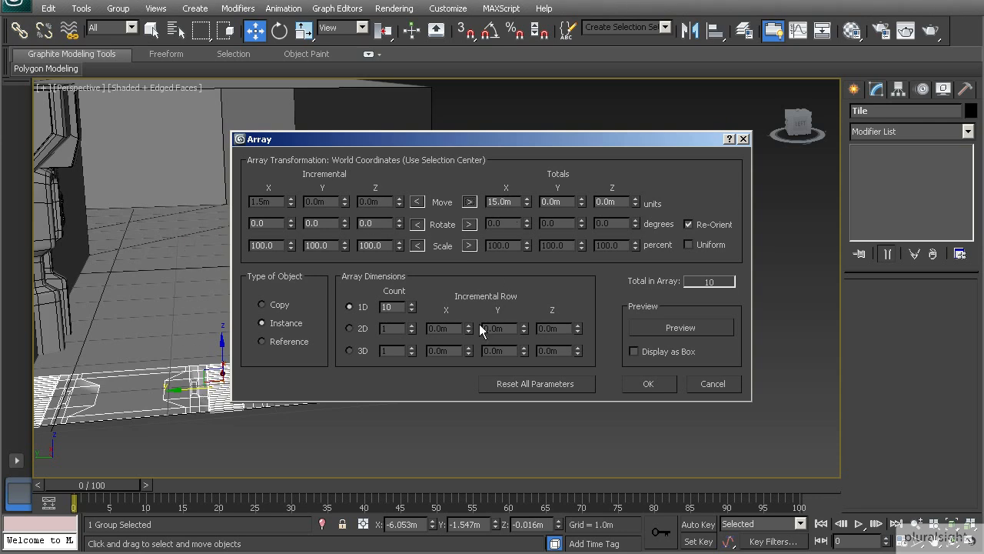
left_click(680, 327)
scroll(178, 313, "down", 10)
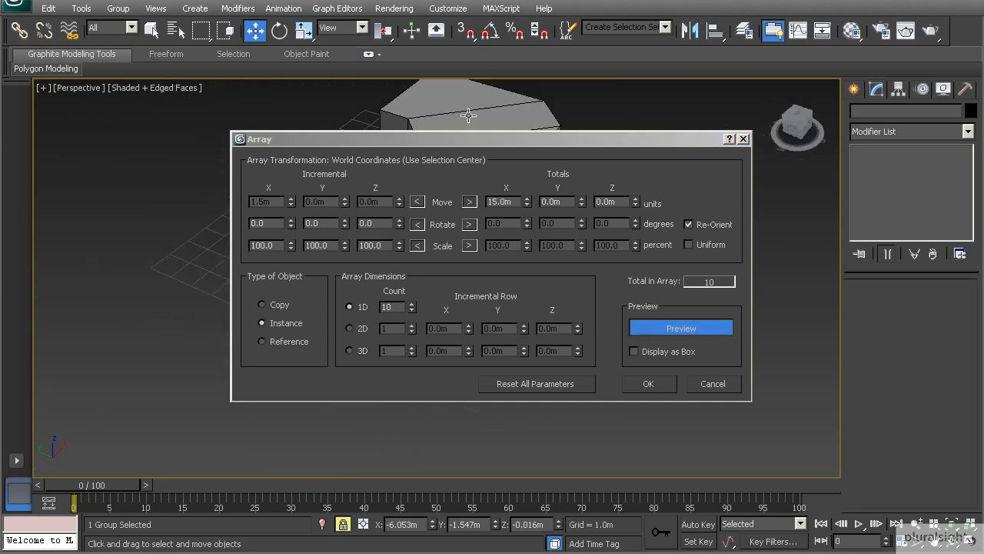
scroll(159, 261, "up", 10)
middle_click_drag(159, 261, 133, 213, "alt")
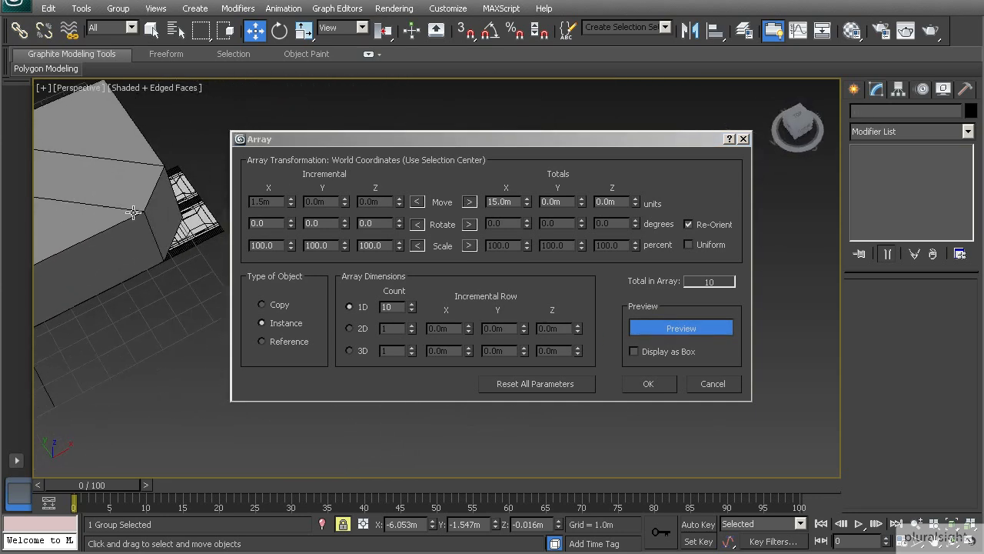
left_click_drag(527, 205, 211, 355)
middle_click_drag(180, 339, 391, 312)
scroll(138, 319, "up", 3)
middle_click_drag(138, 320, 193, 292, "alt")
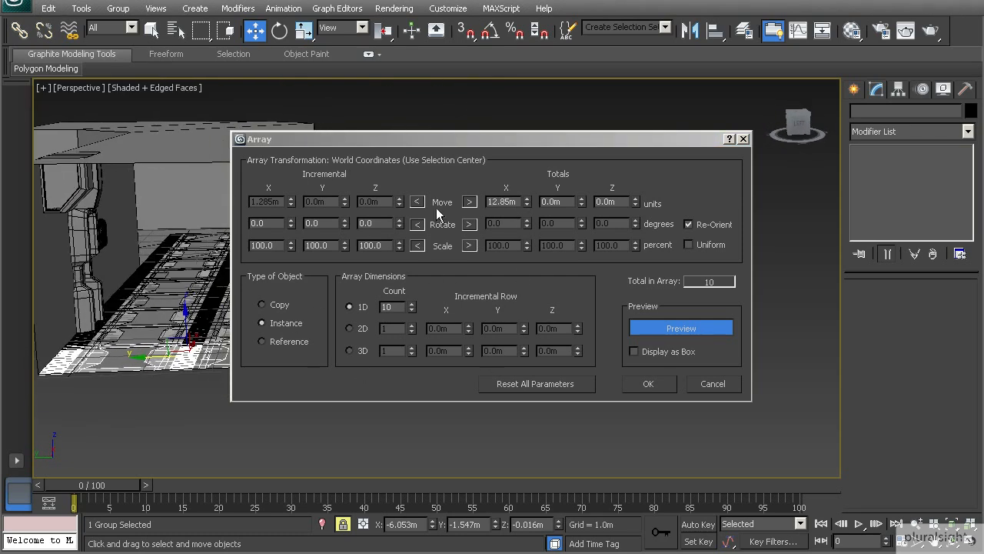
Try a total X distance of 10 m for the array and inspect the previewed tile joints up close.
double_click(520, 202)
type("10")
key("Return")
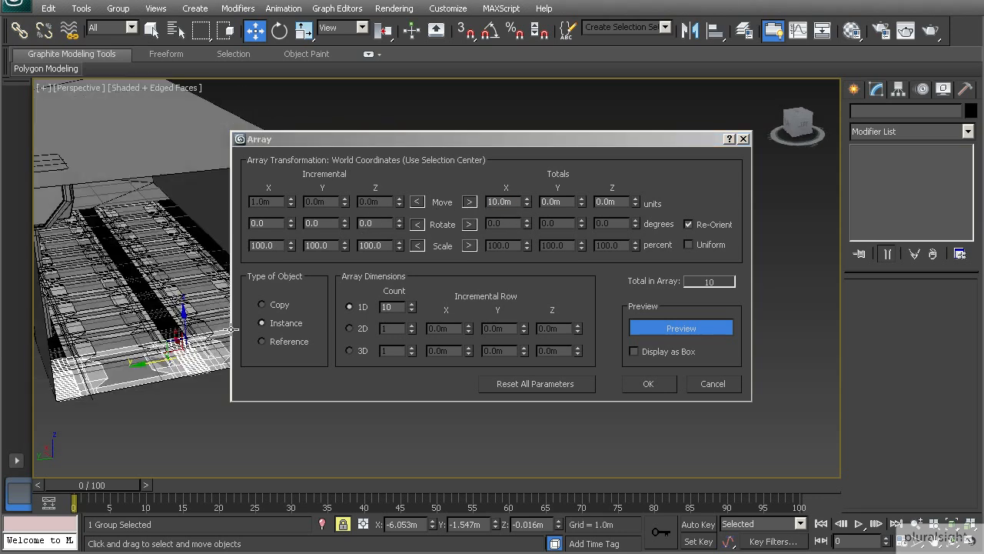
middle_click_drag(231, 329, 296, 344)
scroll(302, 340, "up", 3)
middle_click_drag(150, 383, 223, 362)
scroll(169, 361, "up", 3)
left_click_drag(492, 141, 721, 15)
middle_click_drag(353, 256, 716, 258)
middle_click_drag(715, 257, 357, 359, "alt")
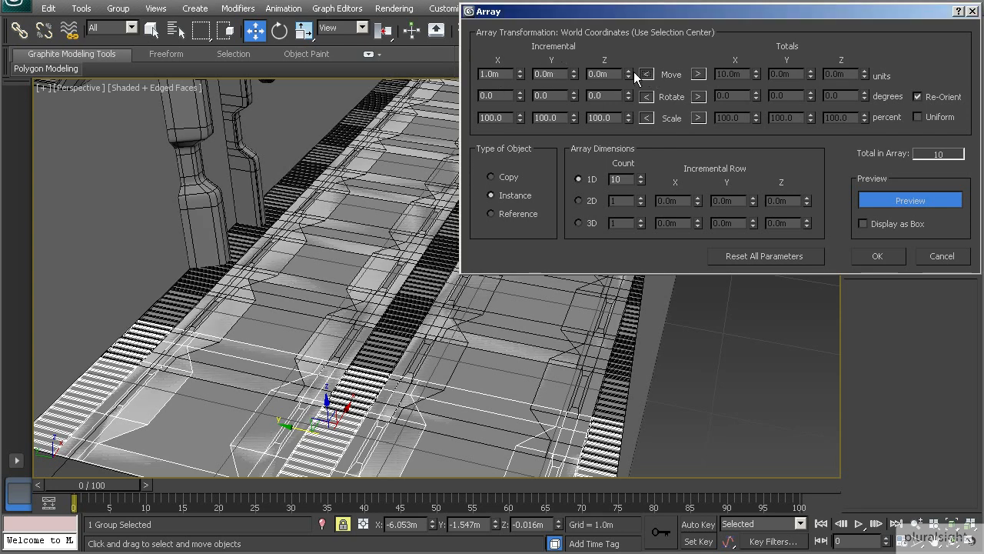
Try a total X rotation of 90 degrees on the previewed array and reset it to 0.
left_click(694, 75)
left_click(698, 97)
double_click(740, 96)
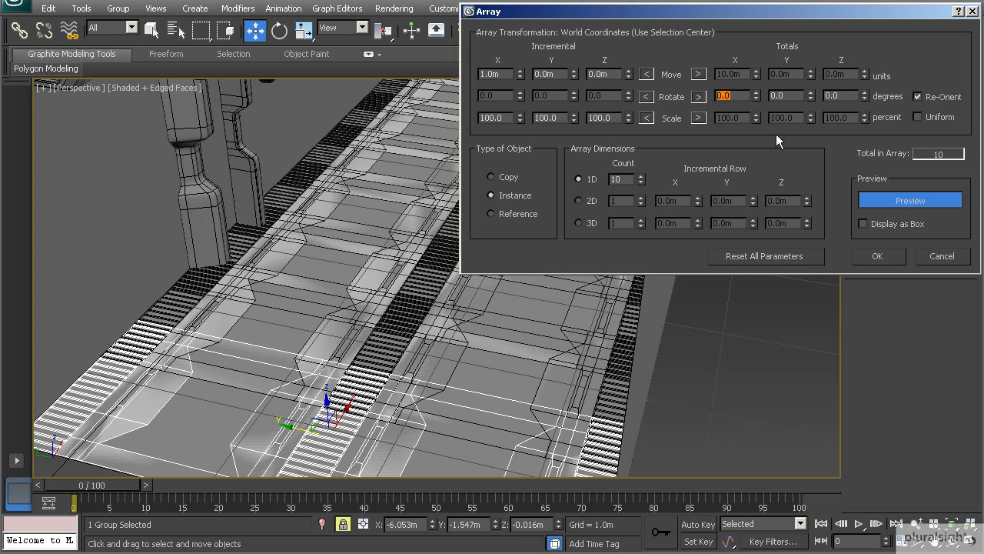
type("90")
key("Return")
middle_click_drag(412, 340, 344, 368, "alt")
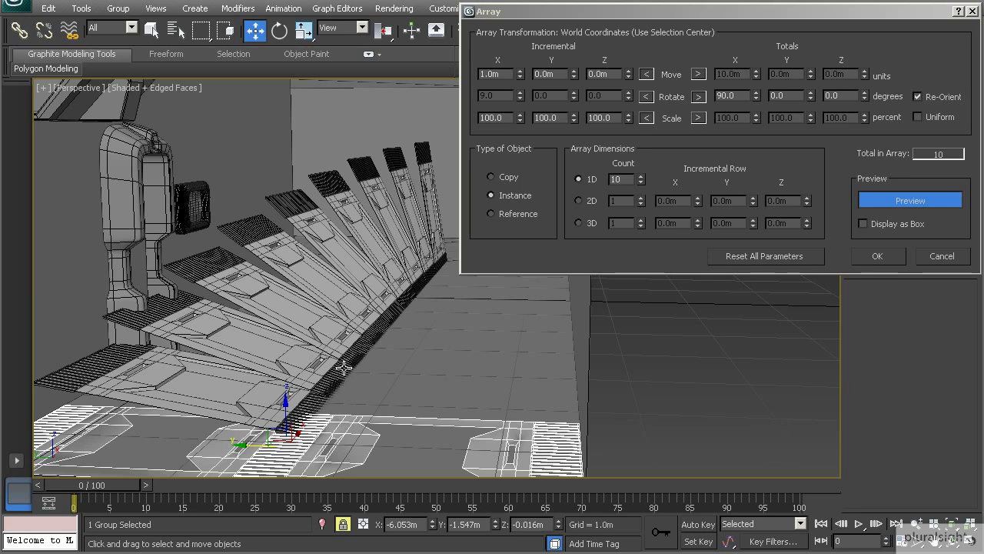
double_click(726, 95)
type("0")
left_click(646, 97)
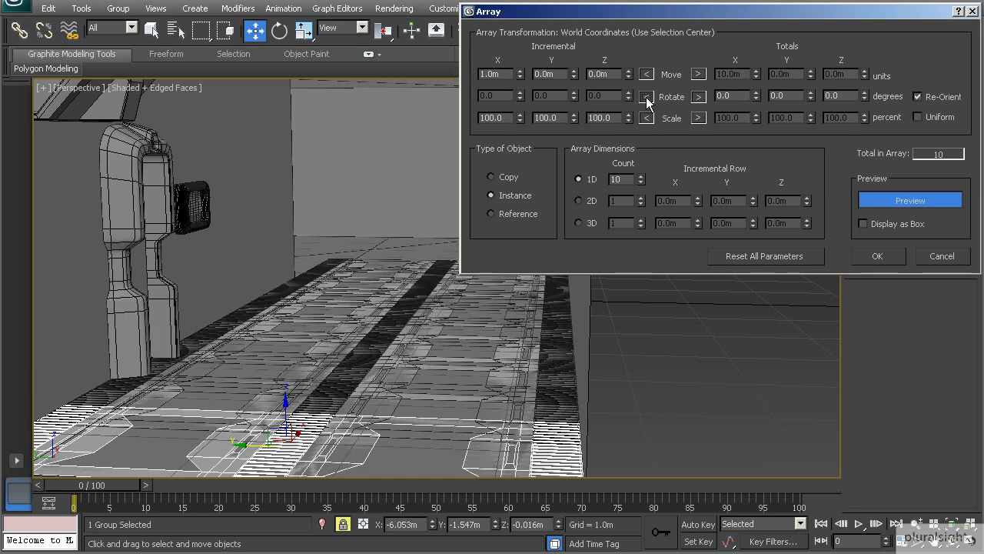
Set the array's incremental X move to 1.5 m and create the tile instances.
double_click(502, 75)
type("1.5")
key("Return")
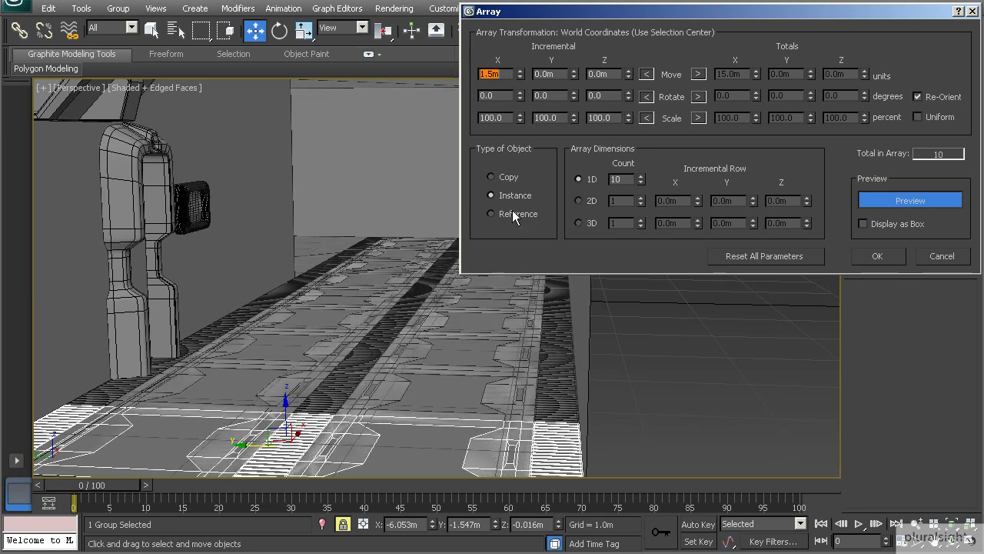
left_click(877, 258)
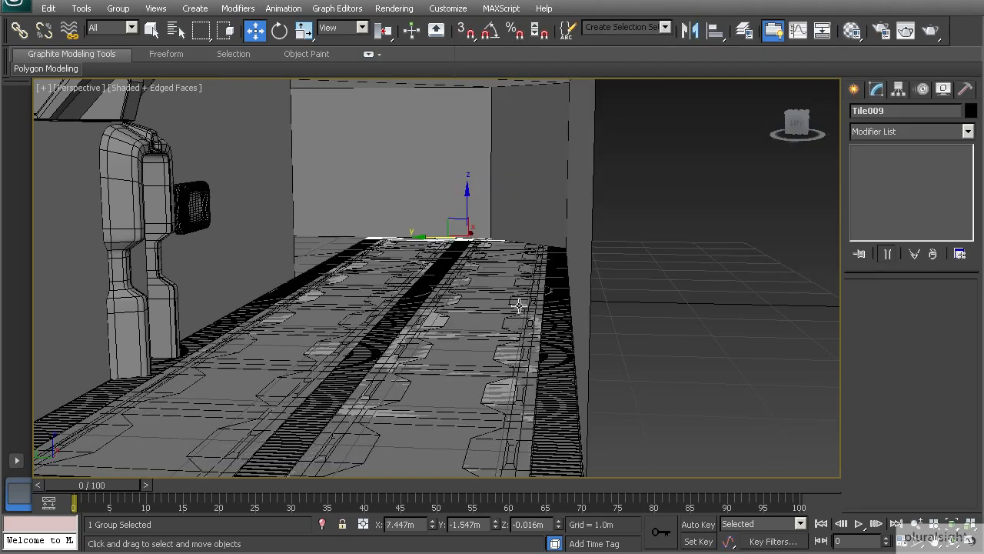
Select the five tile groups at the far end of the corridor floor.
middle_click_drag(346, 255, 419, 296, "alt")
scroll(419, 296, "up", 2)
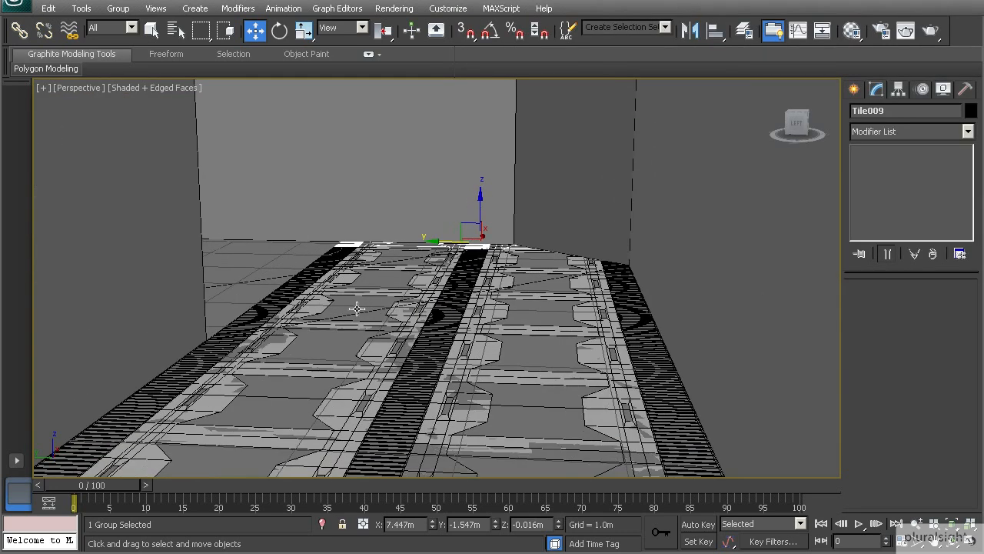
left_click(301, 335)
left_click(301, 335)
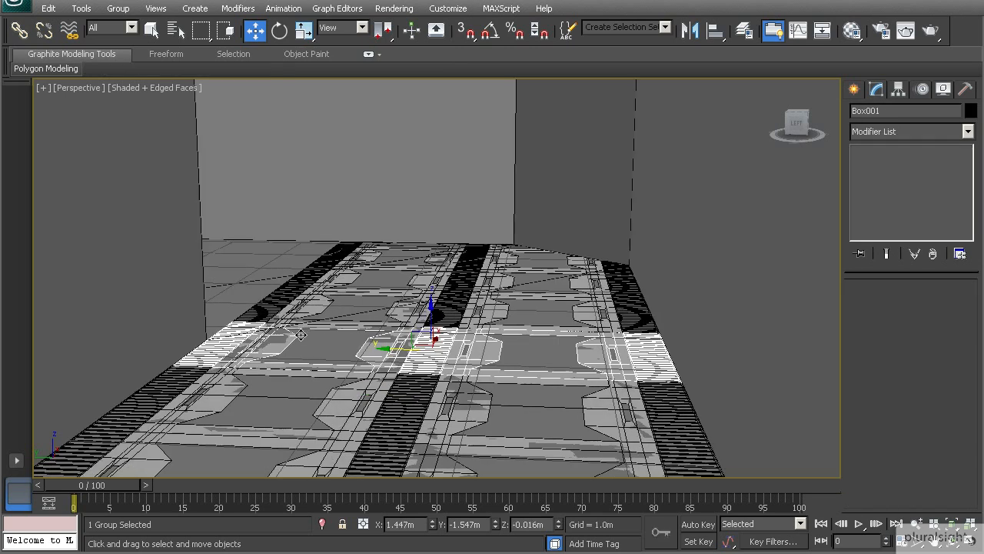
left_click(328, 301, "ctrl")
left_click(327, 301, "ctrl")
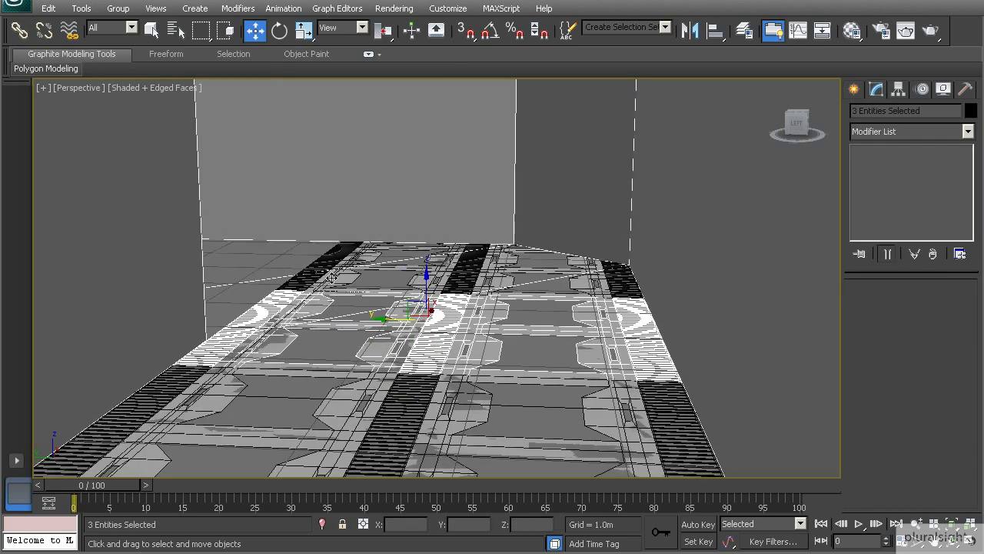
left_click(319, 269, "ctrl")
left_click(338, 246, "ctrl")
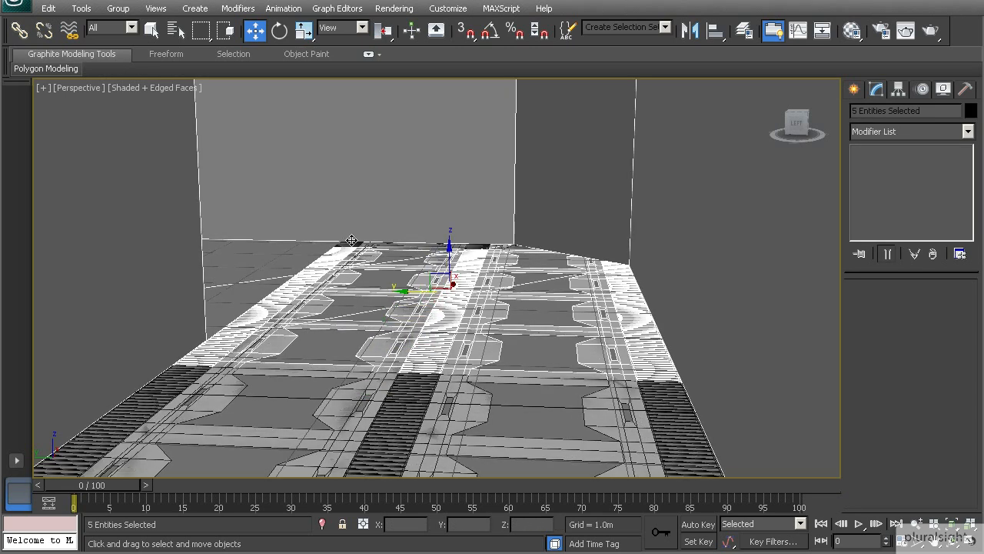
left_click(352, 243, "ctrl")
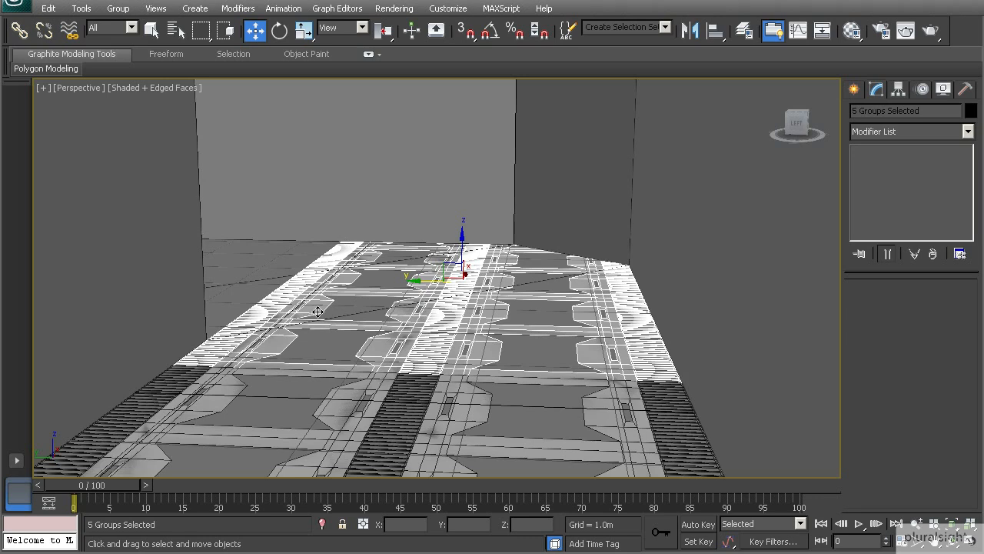
Set up an instance array of the five tile groups with an incremental move of 0 m in X, 1.5 m in Y, and a count of 4.
middle_click_drag(318, 312, 476, 294, "alt")
middle_click_drag(216, 276, 486, 338, "alt")
middle_click_drag(444, 296, 531, 300, "alt")
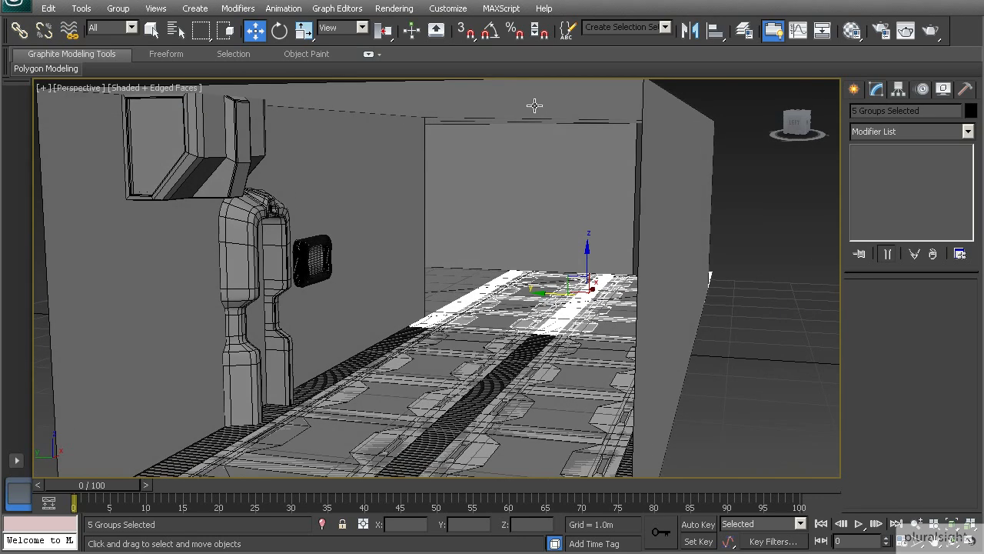
left_click(82, 8)
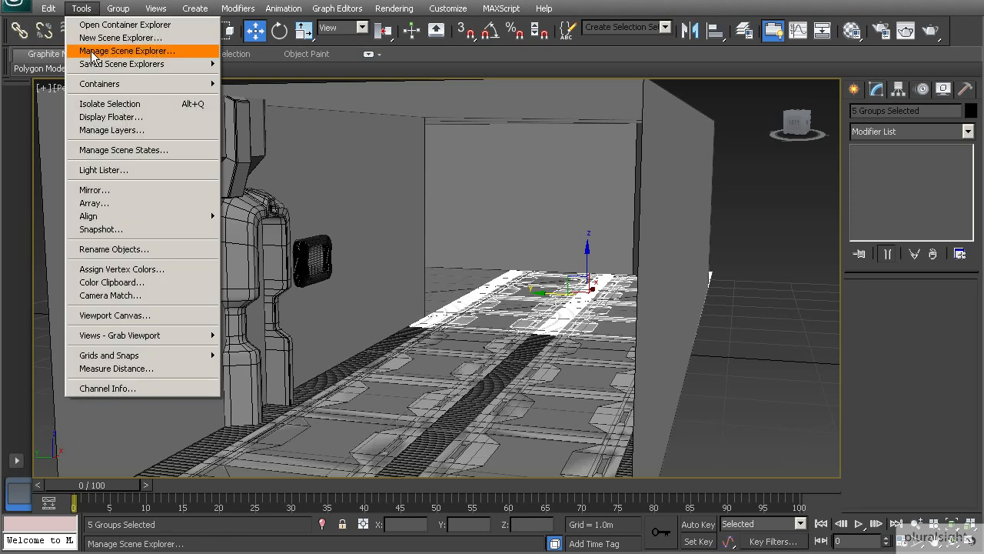
left_click(107, 204)
left_click_drag(309, 146, 546, 157)
left_click_drag(518, 215, 465, 210)
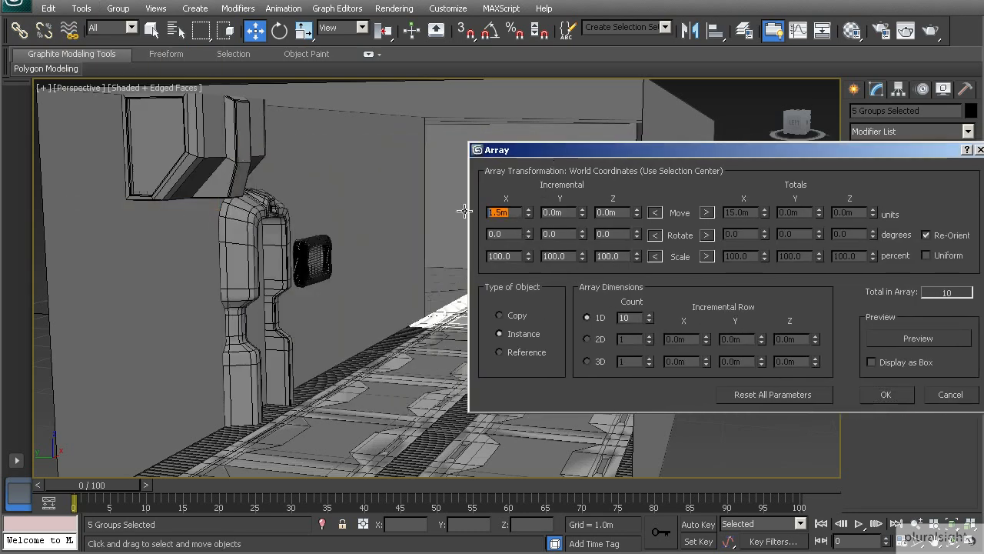
left_click_drag(571, 216, 521, 214)
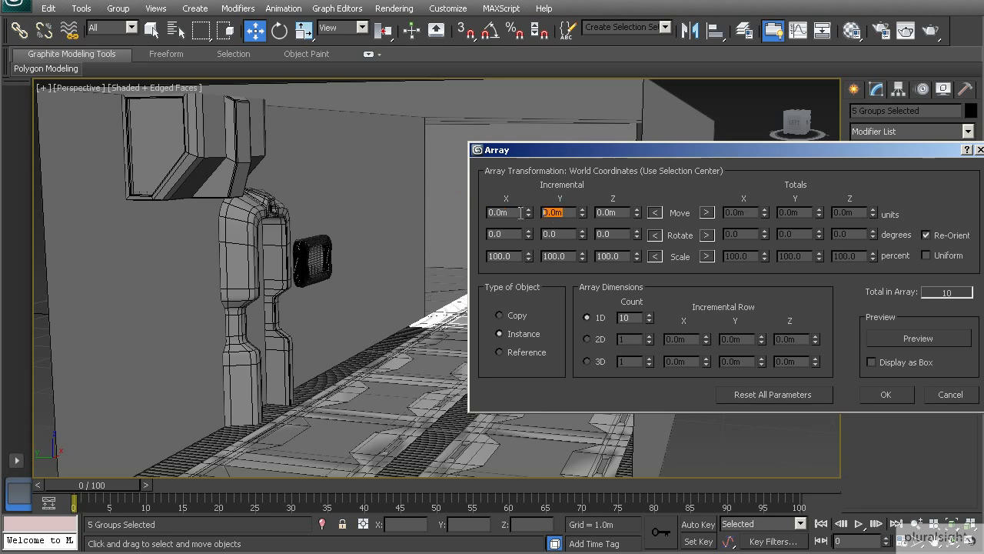
middle_click_drag(367, 301, 293, 306, "alt")
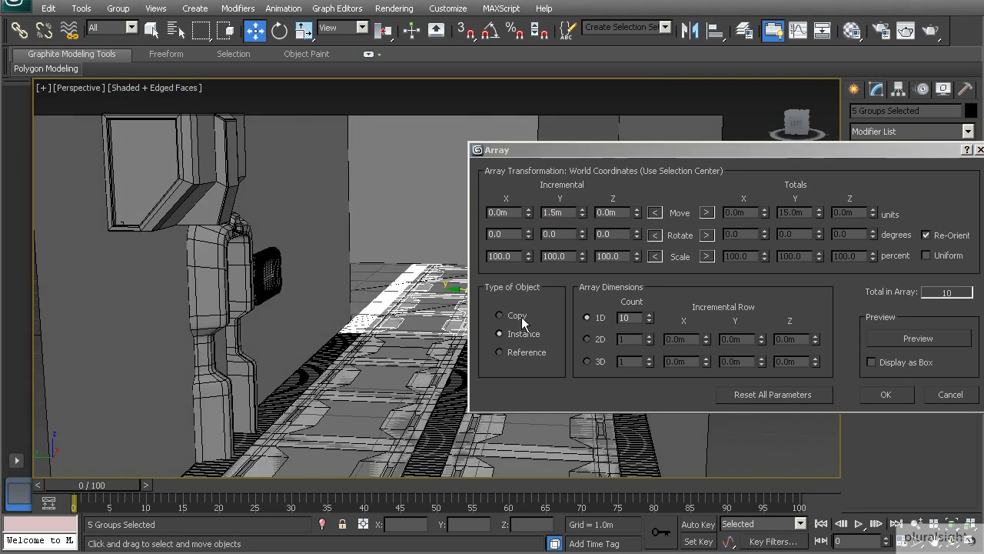
double_click(627, 318)
type("4")
key("Return")
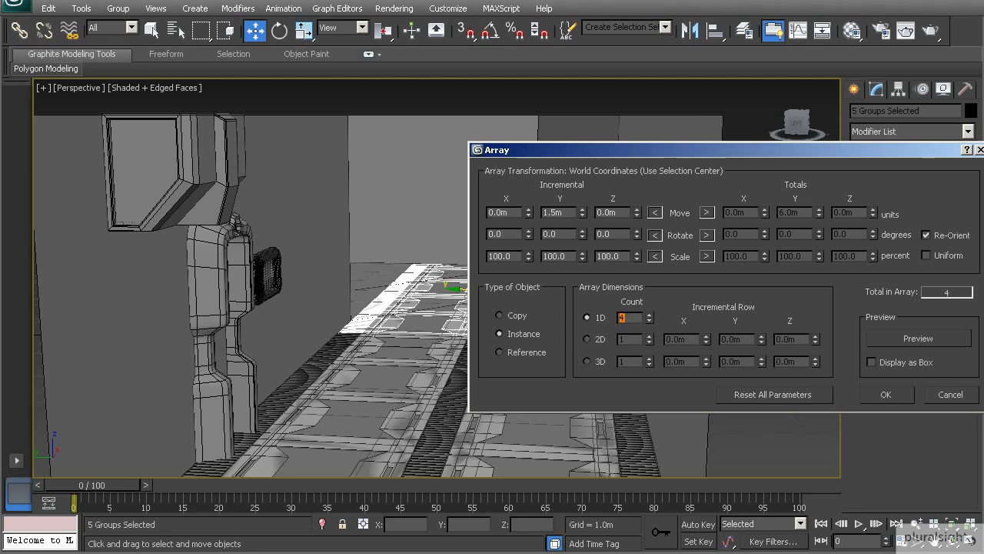
Try to select the tile groups at the far end of the corridor floor one by one.
middle_click_drag(428, 335, 283, 323)
scroll(384, 339, "down", 3)
scroll(386, 339, "up", 5)
left_click(438, 344)
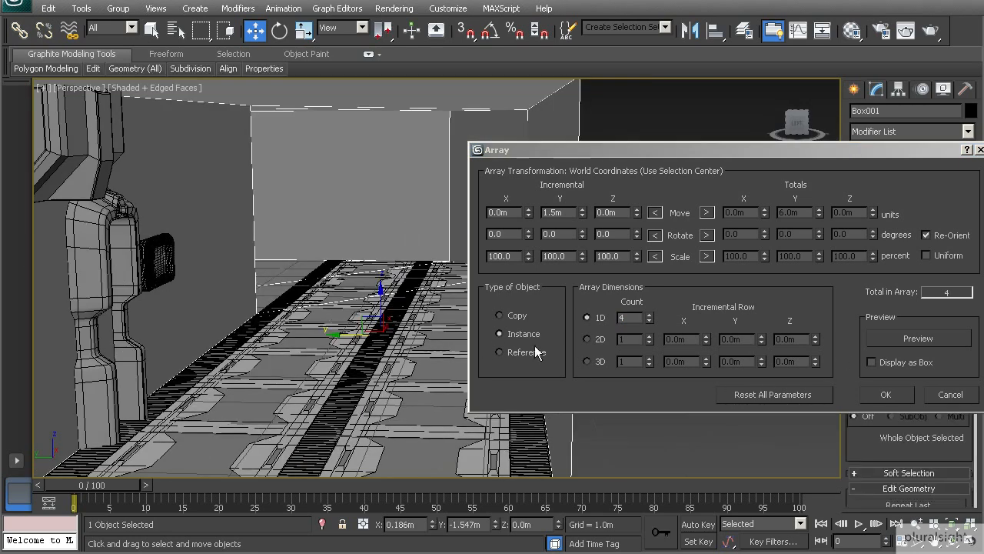
left_click(354, 316)
left_click(361, 286, "ctrl")
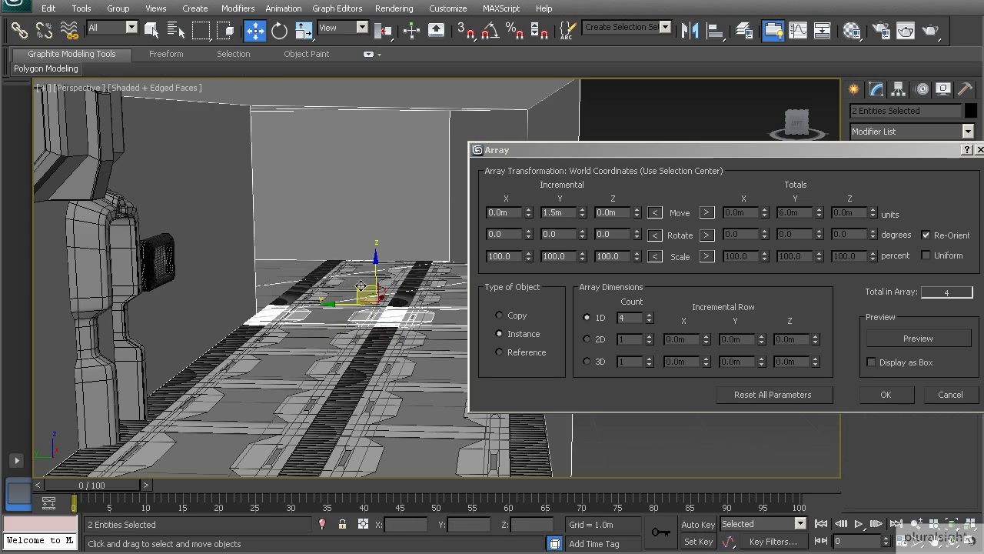
left_click(310, 289, "ctrl")
left_click(313, 280, "ctrl")
left_click(323, 271, "ctrl")
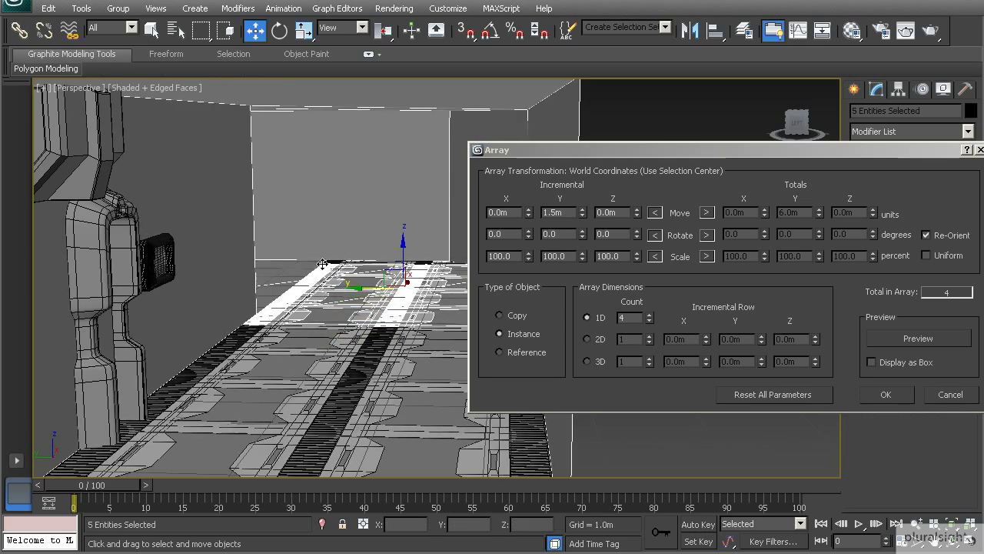
left_click(334, 262, "ctrl")
left_click(362, 237, "alt")
Select the five tile groups at the far end of the corridor floor with the Select Object tool, excluding the corridor box.
middle_click_drag(391, 287, 283, 296)
scroll(378, 312, "up", 3)
left_click(369, 302)
scroll(315, 279, "down", 2)
left_click(228, 274, "ctrl")
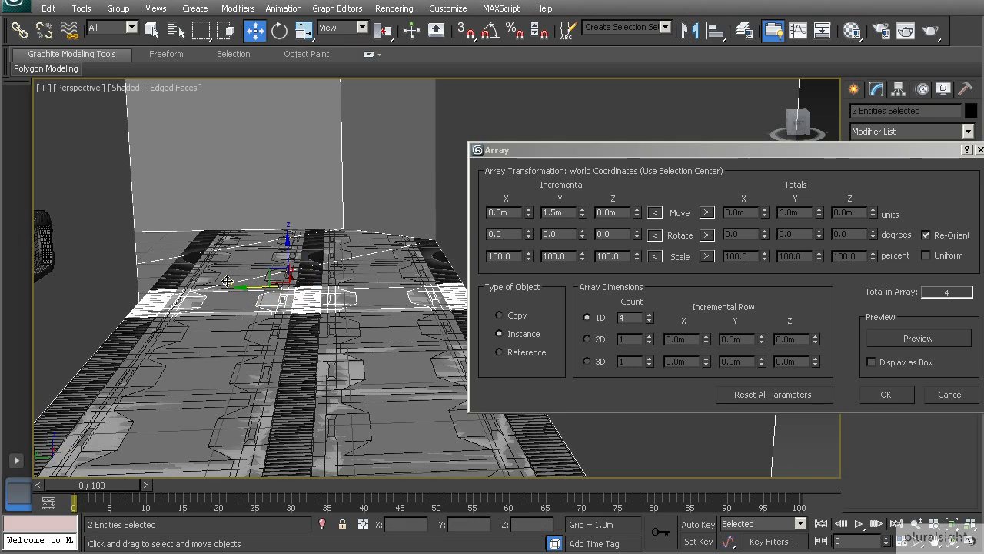
left_click(185, 272, "ctrl")
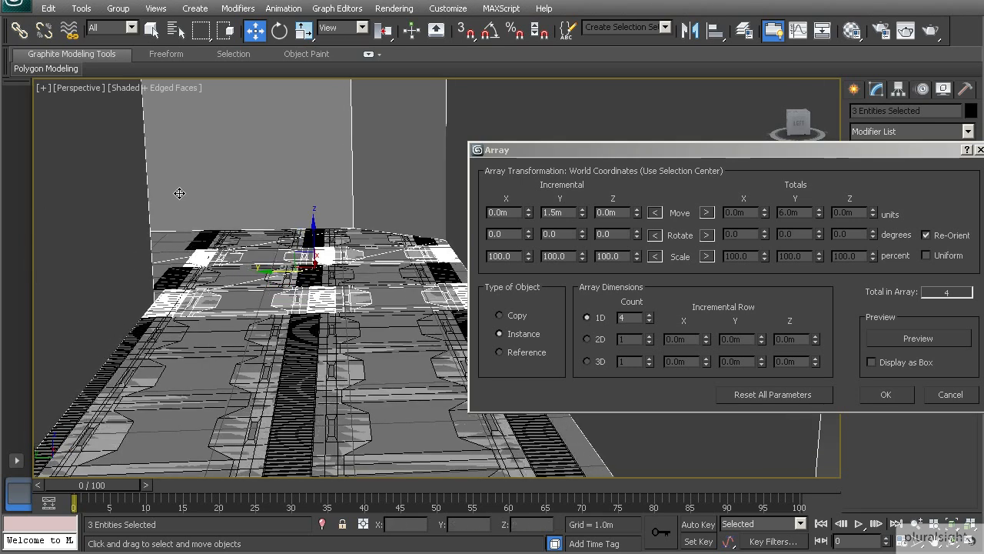
left_click(153, 32)
left_click_drag(181, 176, 269, 307)
left_click(225, 183, "alt")
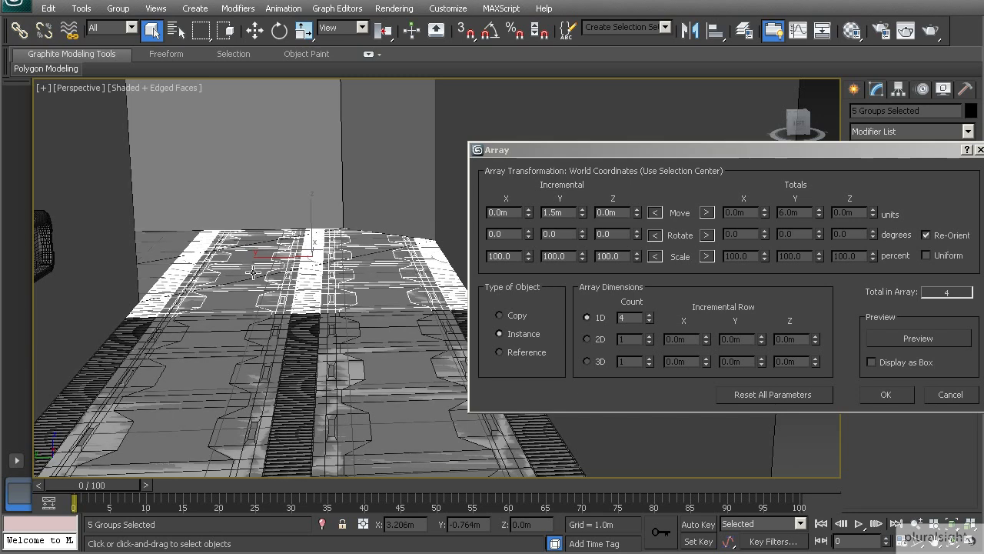
Try incremental Y moves of 2.16 m and 4.32 m for the array and turn on its preview.
double_click(566, 214)
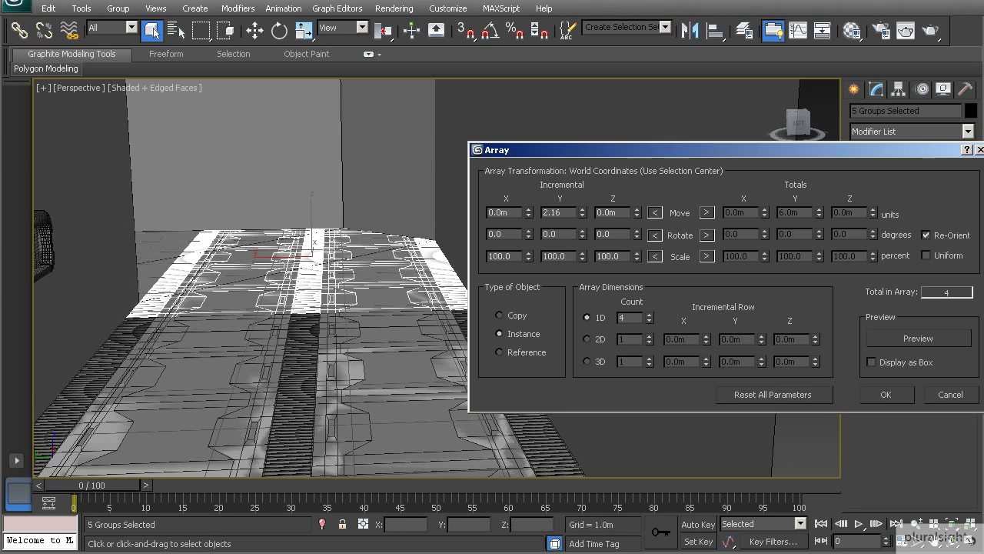
key("Return")
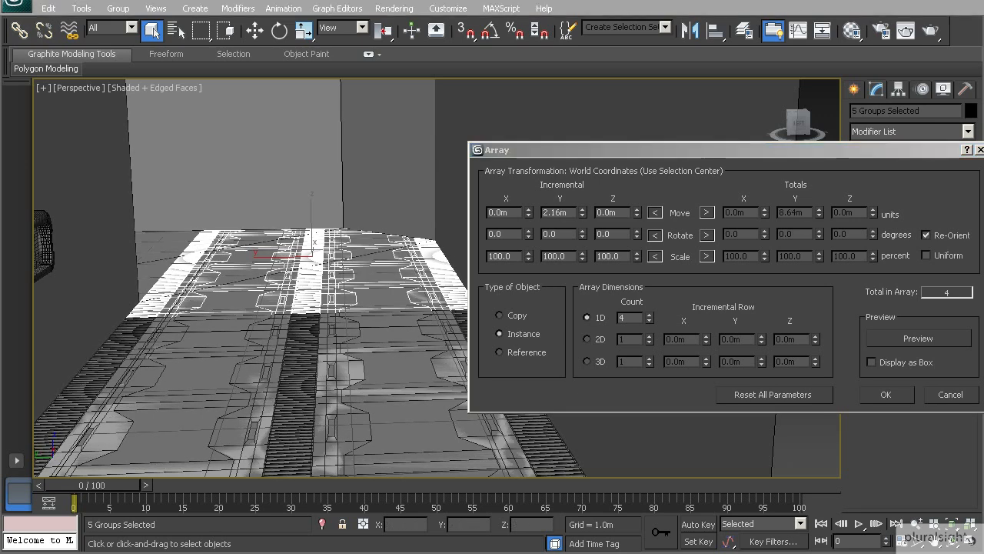
left_click_drag(573, 213, 511, 213)
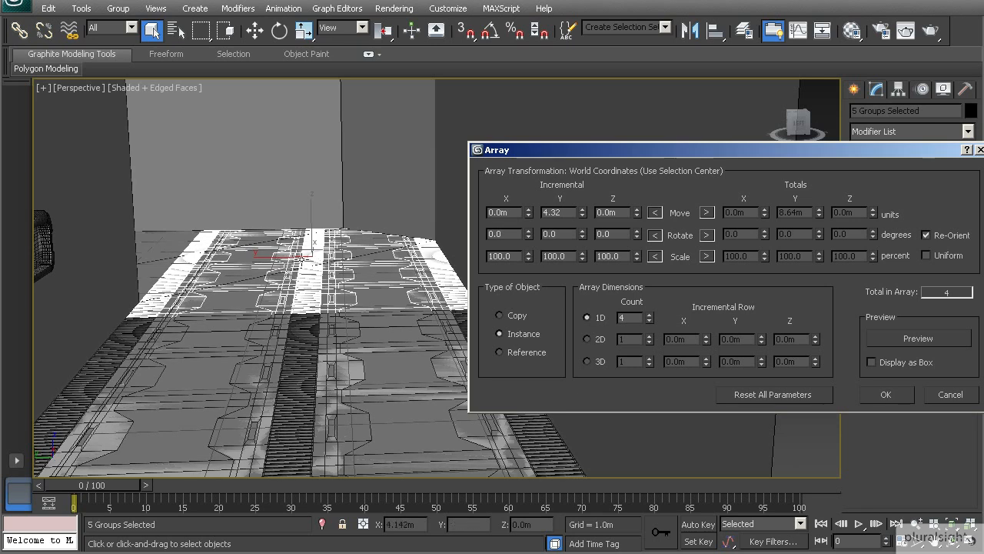
middle_click_drag(114, 456, 79, 436, "alt")
middle_click_drag(183, 401, 258, 354, "alt")
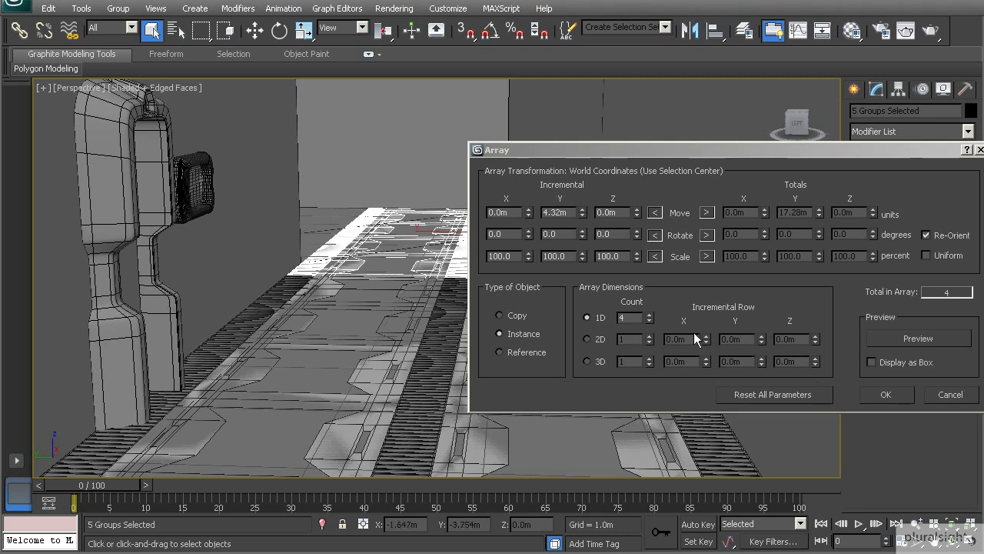
left_click(918, 338)
middle_click_drag(346, 369, 337, 319, "alt")
scroll(367, 345, "up", 3)
scroll(320, 323, "down", 2)
Set the array's incremental Y move to 4 m and inspect the seam between the original and previewed tiles.
left_click_drag(582, 217, 526, 215)
key("Return")
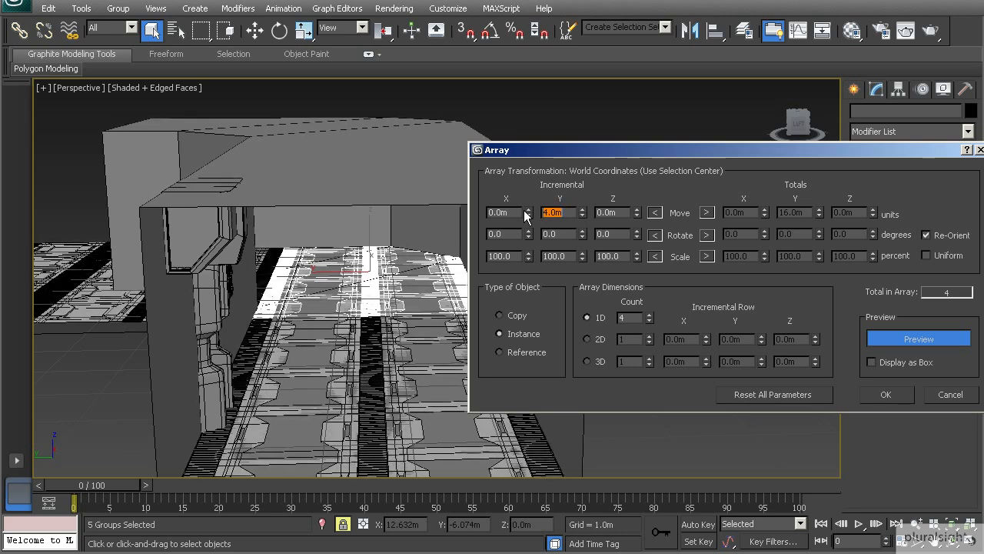
middle_click_drag(339, 286, 387, 287, "alt")
scroll(316, 294, "up", 3)
scroll(316, 293, "up", 2)
middle_click_drag(316, 294, 314, 332, "alt")
middle_click_drag(395, 298, 422, 328, "alt")
right_click(352, 283)
left_click(336, 292)
scroll(422, 327, "up", 6)
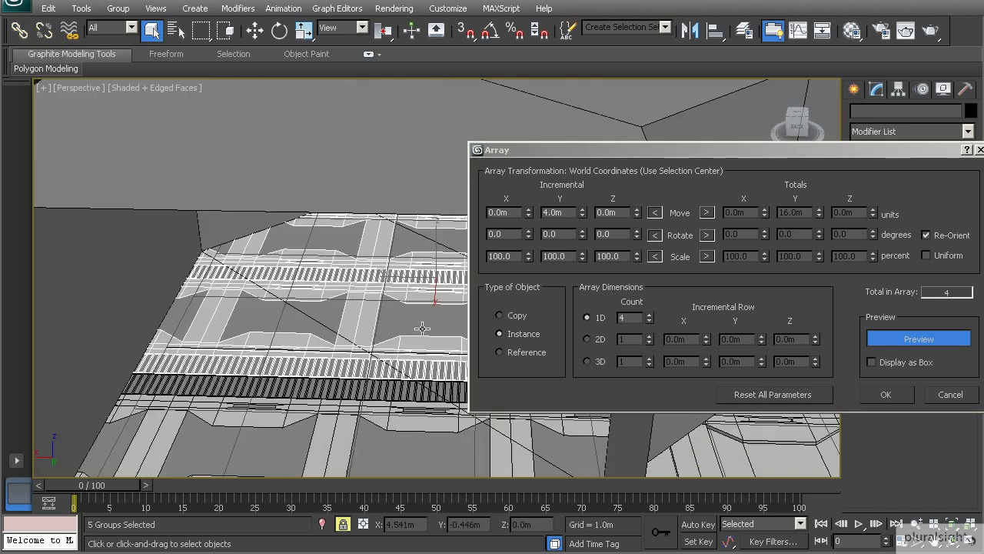
middle_click_drag(403, 361, 441, 202)
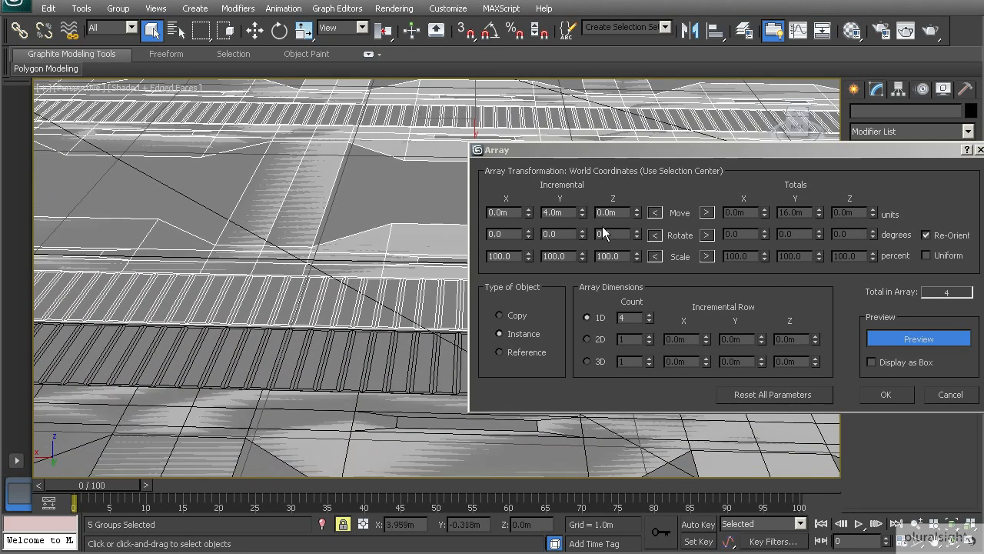
Try an incremental Y move of 3.99 m for the array and reset it to 4 m.
left_click(585, 217)
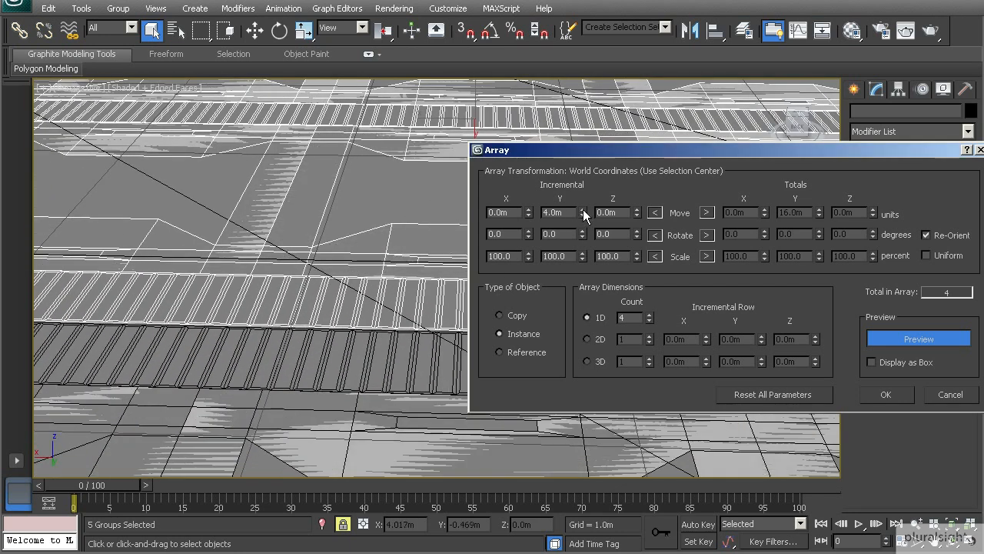
left_click(583, 209)
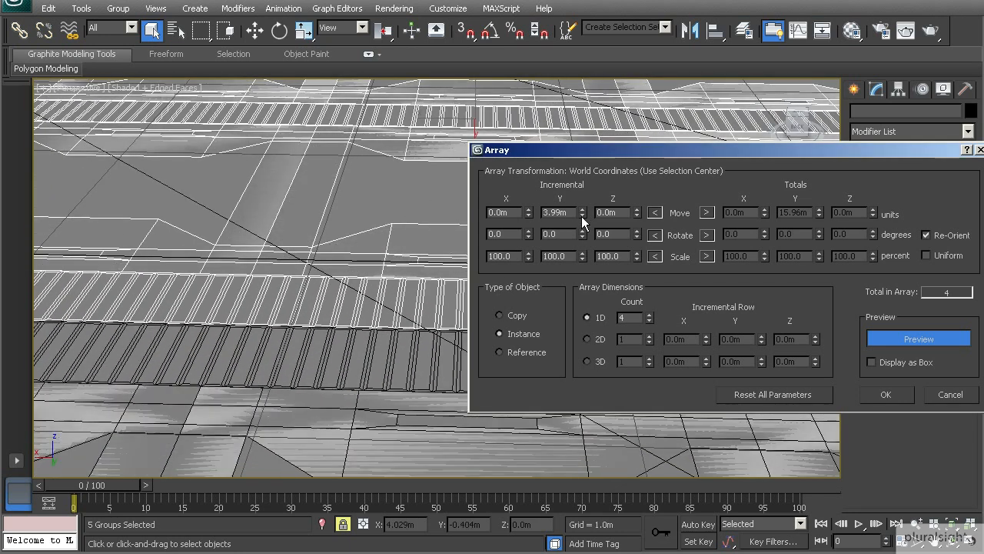
left_click(581, 216)
type("4")
key("Return")
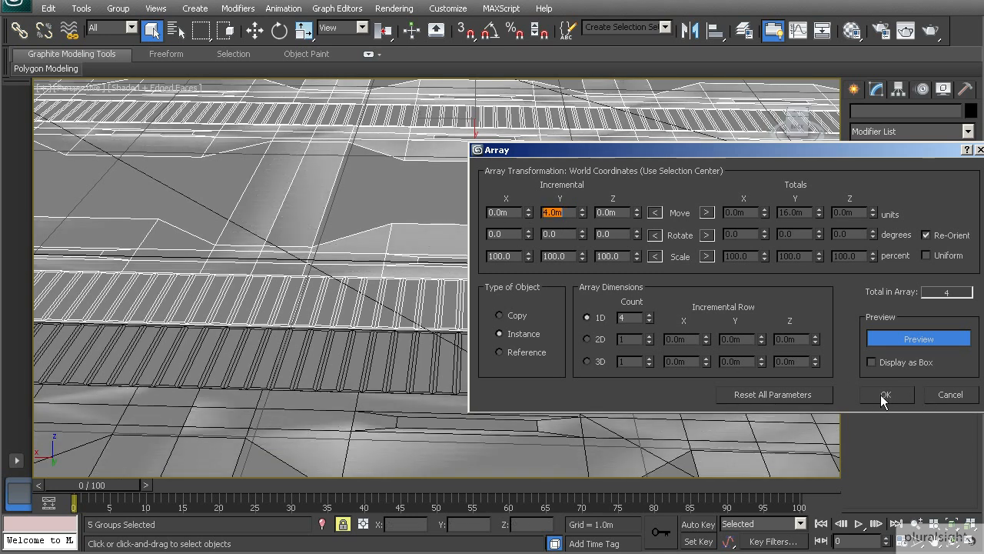
Reduce the array's 1D count to 2, create the tile instances and clear the selection.
middle_click(257, 352)
scroll(259, 351, "down", 10)
middle_click_drag(315, 318, 339, 278)
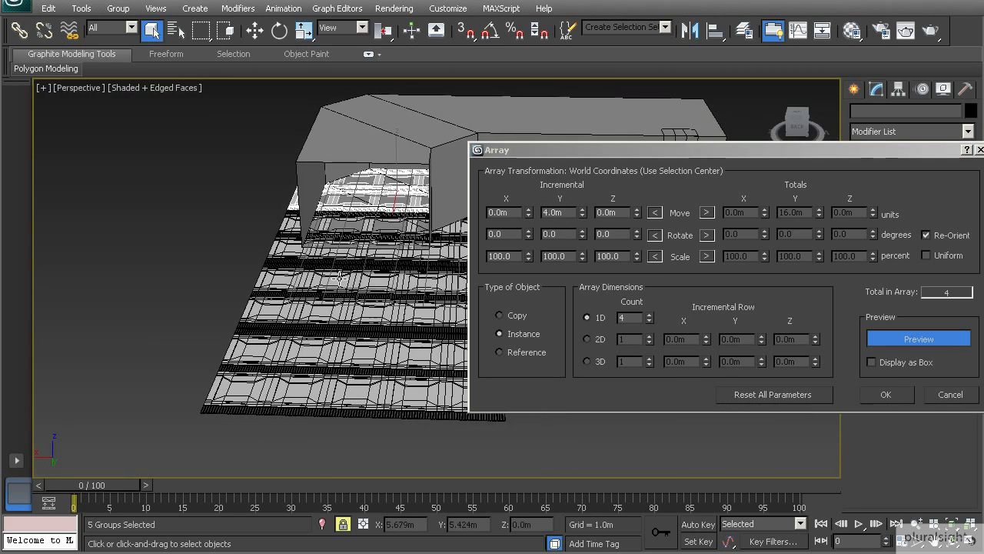
left_click(650, 320)
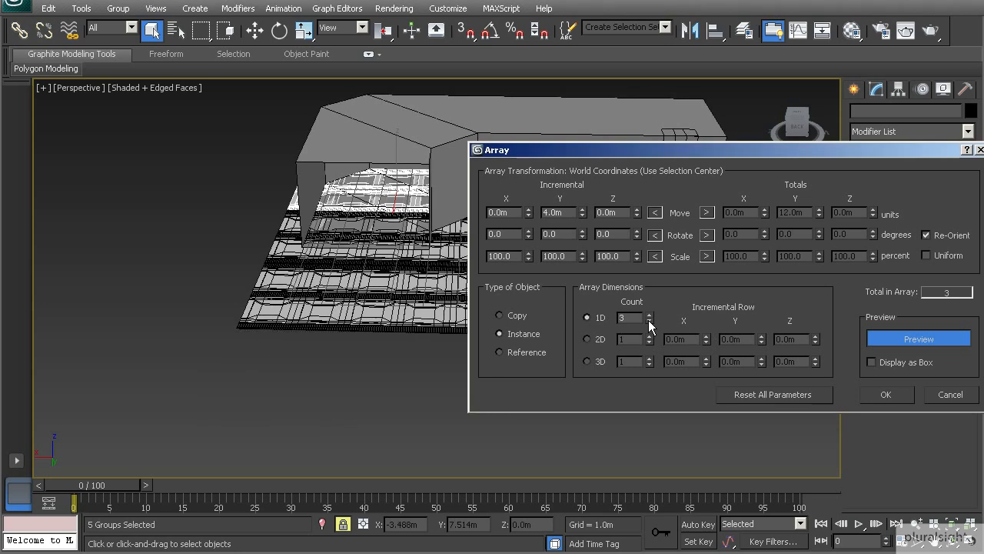
left_click(650, 321)
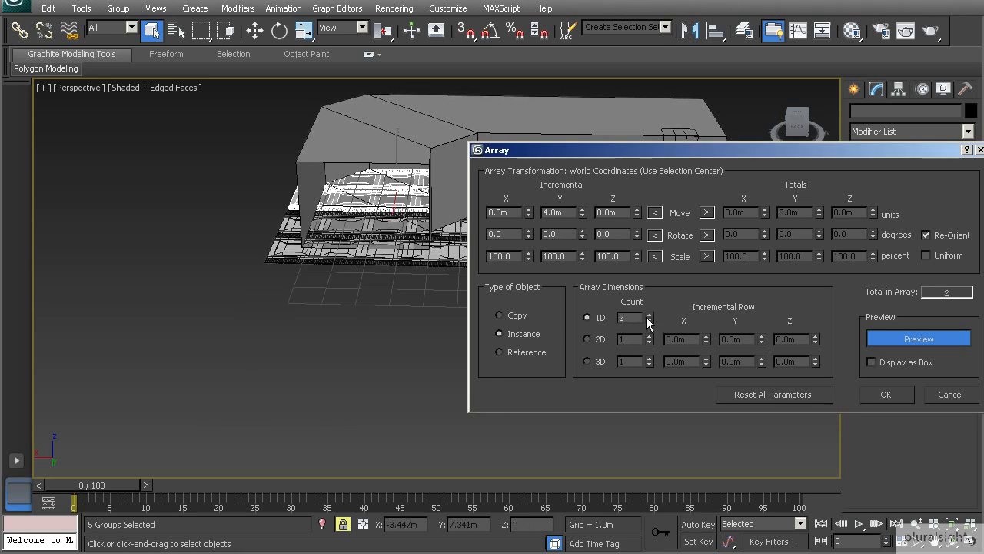
left_click(887, 394)
middle_click_drag(488, 314, 441, 260, "alt")
left_click(523, 271)
middle_click_drag(521, 269, 454, 329, "alt")
scroll(493, 287, "up", 4)
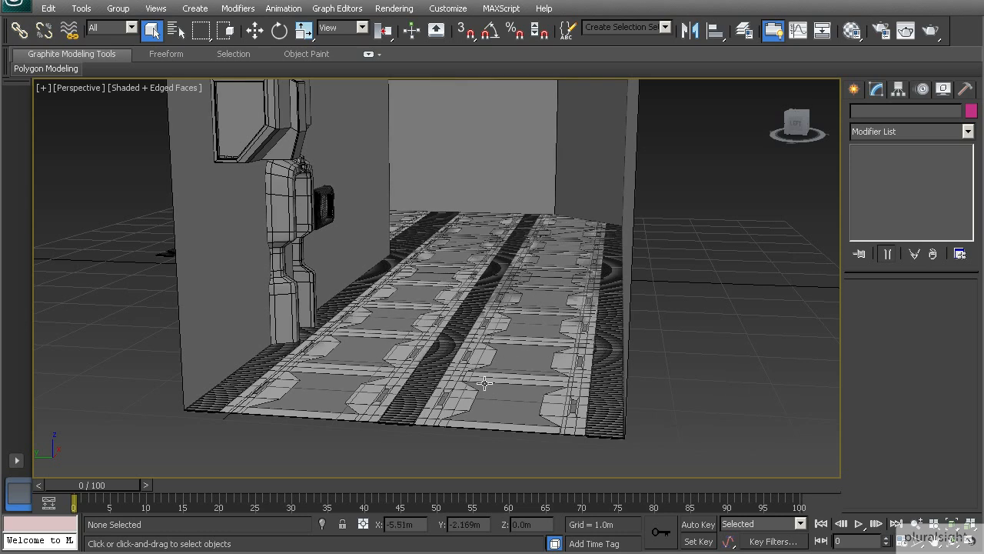
Select the three floor polygons of the corridor box in Polygon mode.
left_click(213, 288)
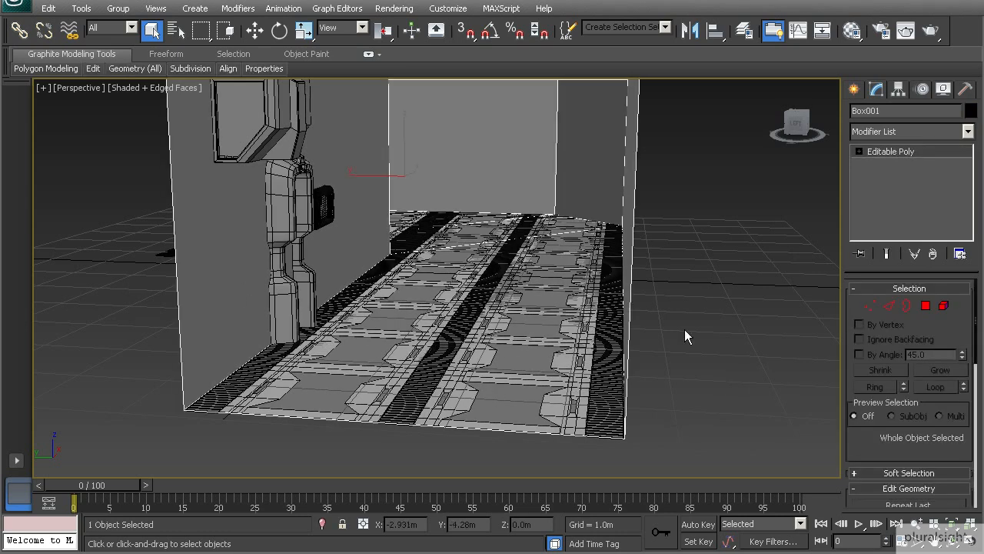
left_click(943, 306)
left_click(926, 305)
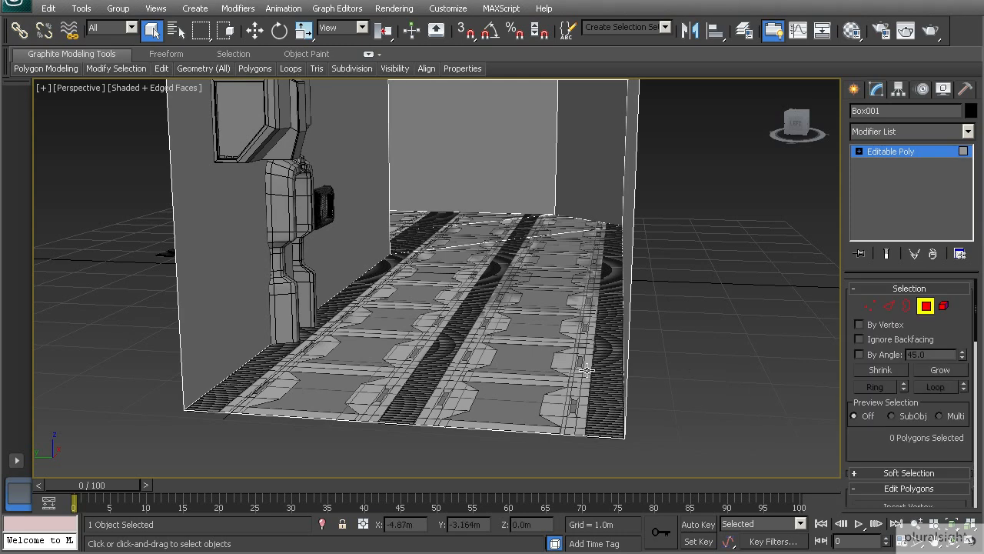
left_click(447, 223)
left_click(436, 223, "ctrl")
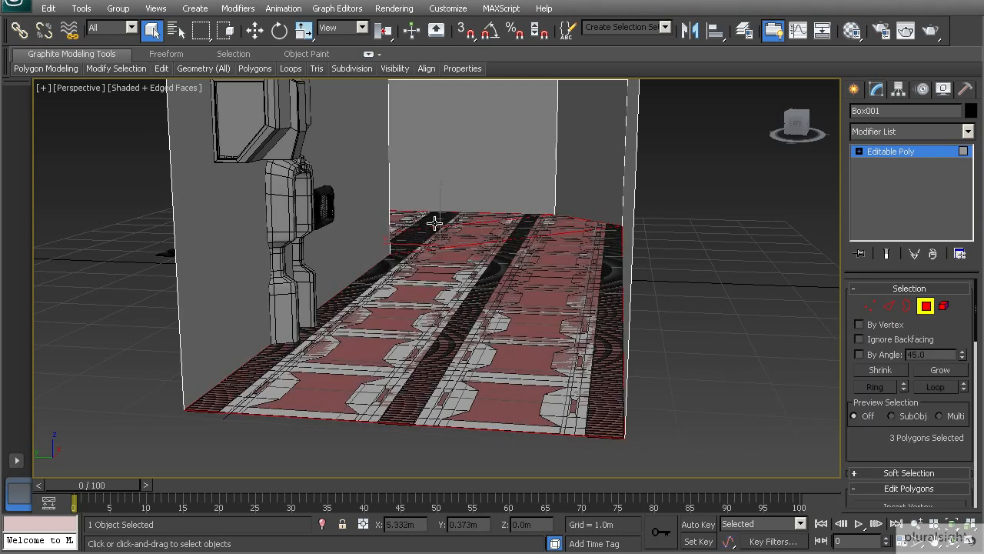
Move the selected floor polygons down slightly in Z below the tiles and leave Polygon mode.
mouse_move(397, 266)
middle_mouse_down("alt")
mouse_move(410, 265)
mouse_move(384, 264)
middle_mouse_up("alt")
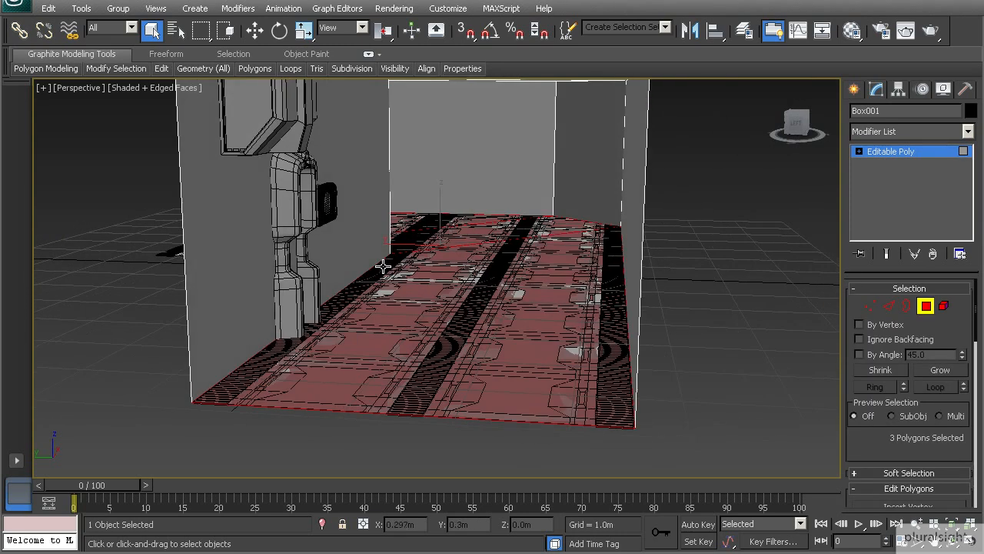
key("w")
left_click_drag(441, 217, 446, 241)
middle_click_drag(447, 240, 448, 255, "alt")
left_click(720, 308)
left_click(922, 306)
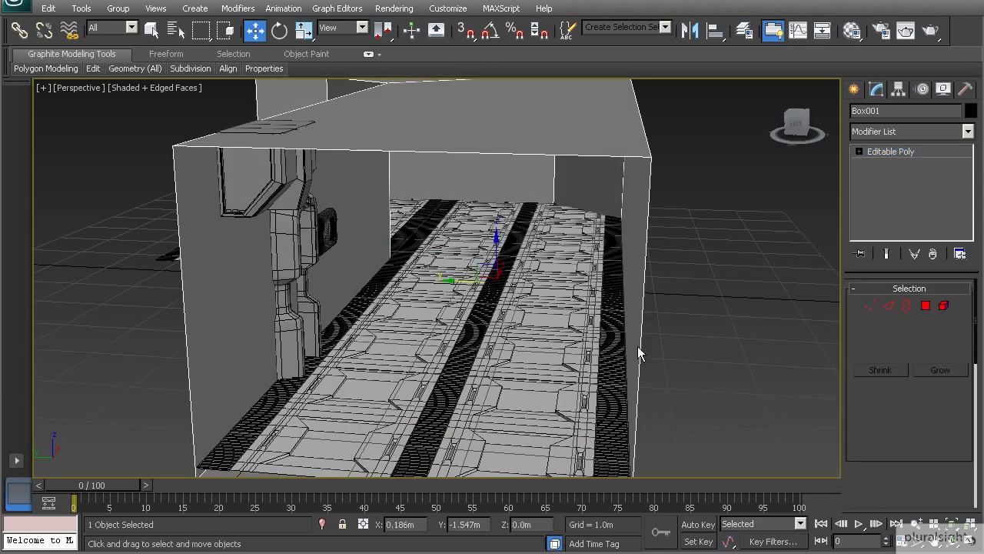
scroll(517, 331, "up", 8)
scroll(517, 331, "down", 8)
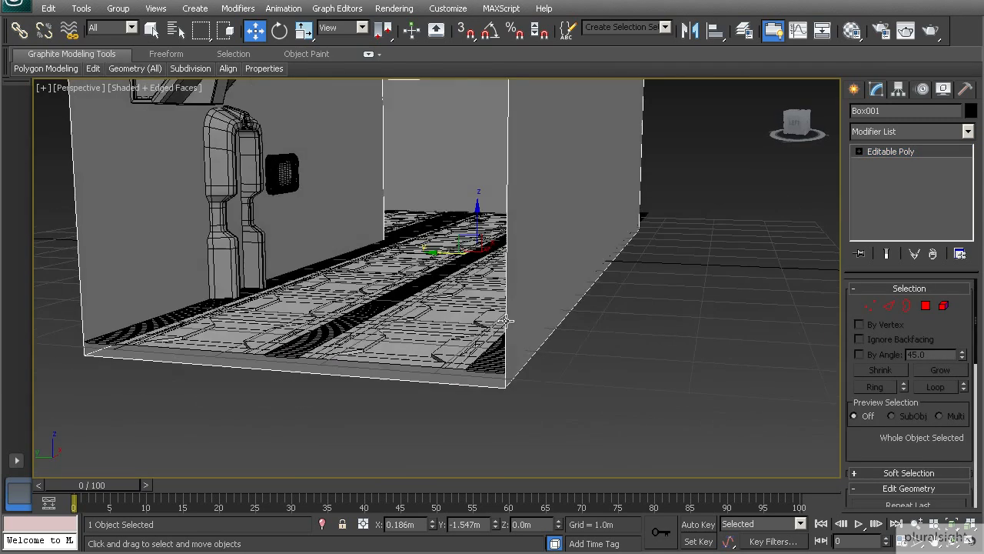
middle_click_drag(517, 330, 525, 344, "alt")
left_click(152, 29)
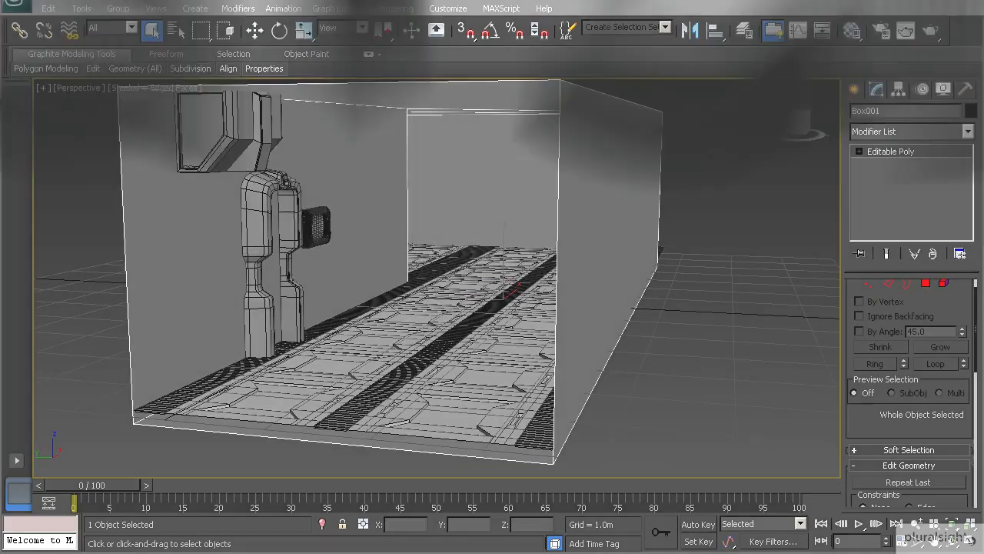